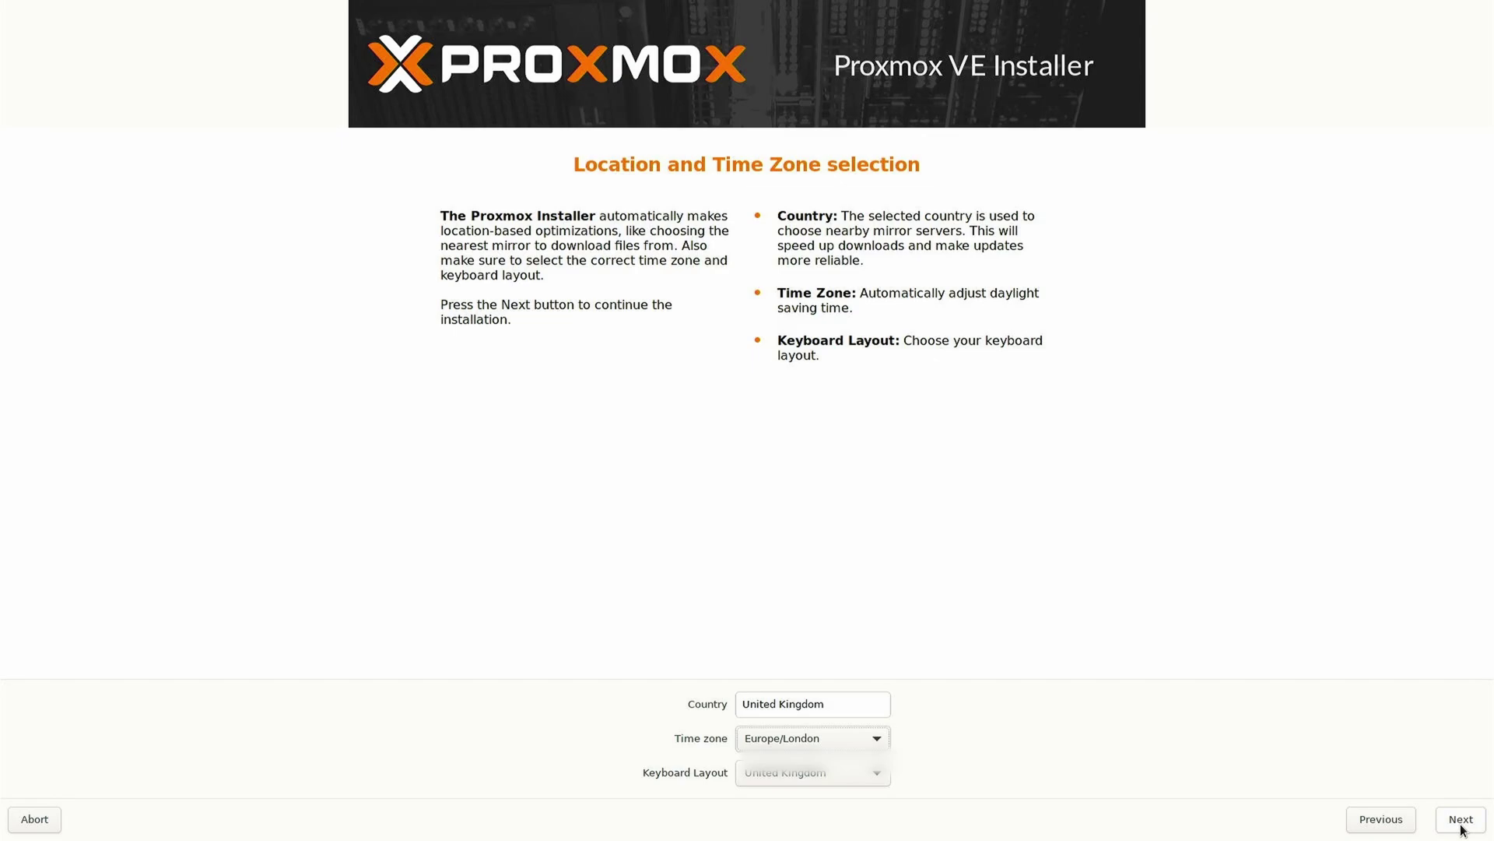
Step: Accept the United Kingdom location and time zone settings, and enter and confirm the root password
{"action": "left_click", "coordinate": [1460, 819]}
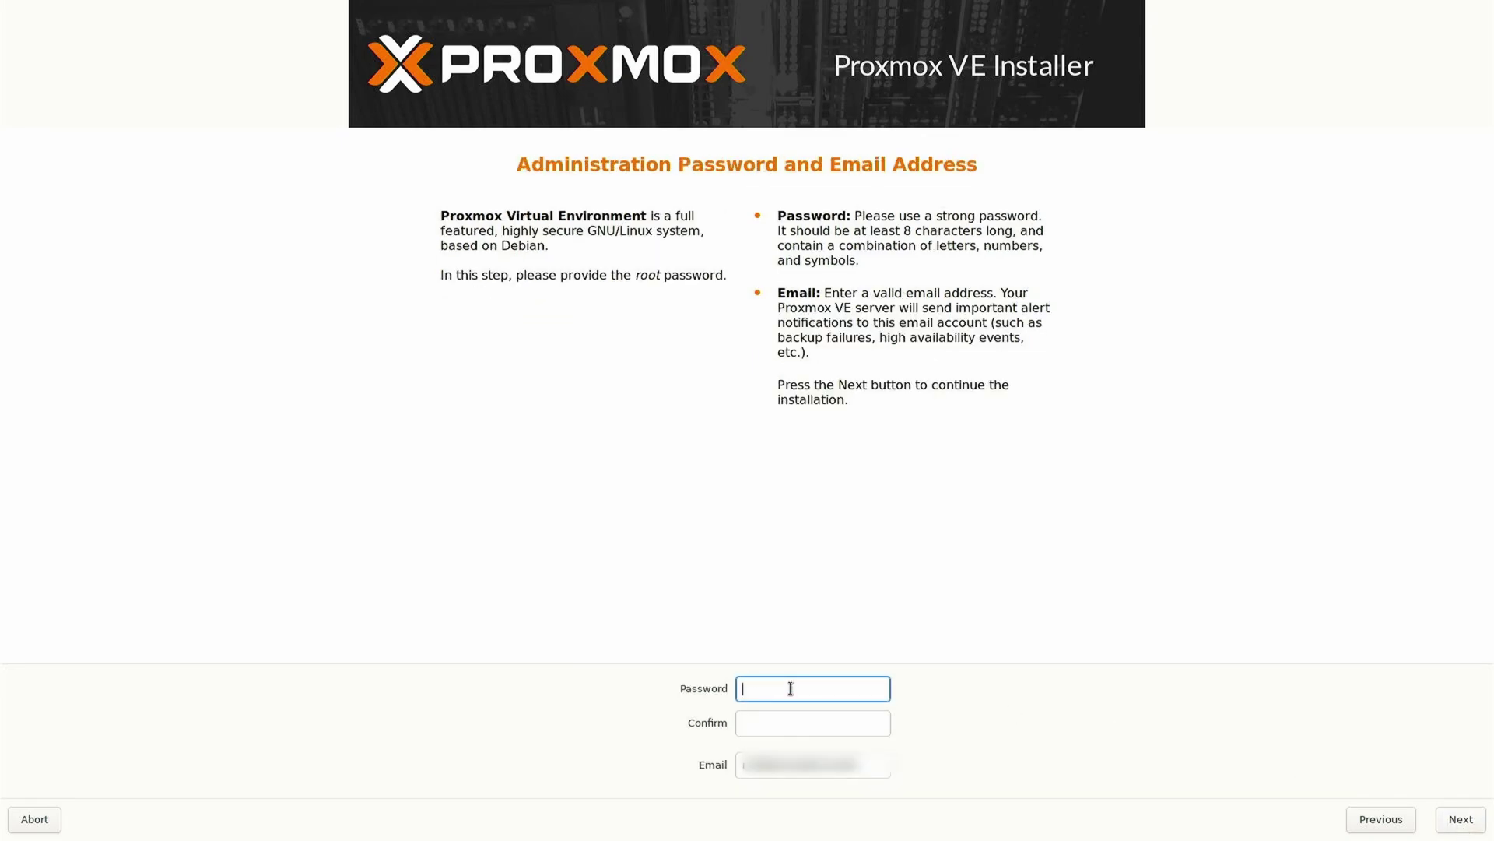
{"action": "type", "text": "•••••••••••"}
{"action": "key", "text": "Tab"}
{"action": "type", "text": "••••••••"}
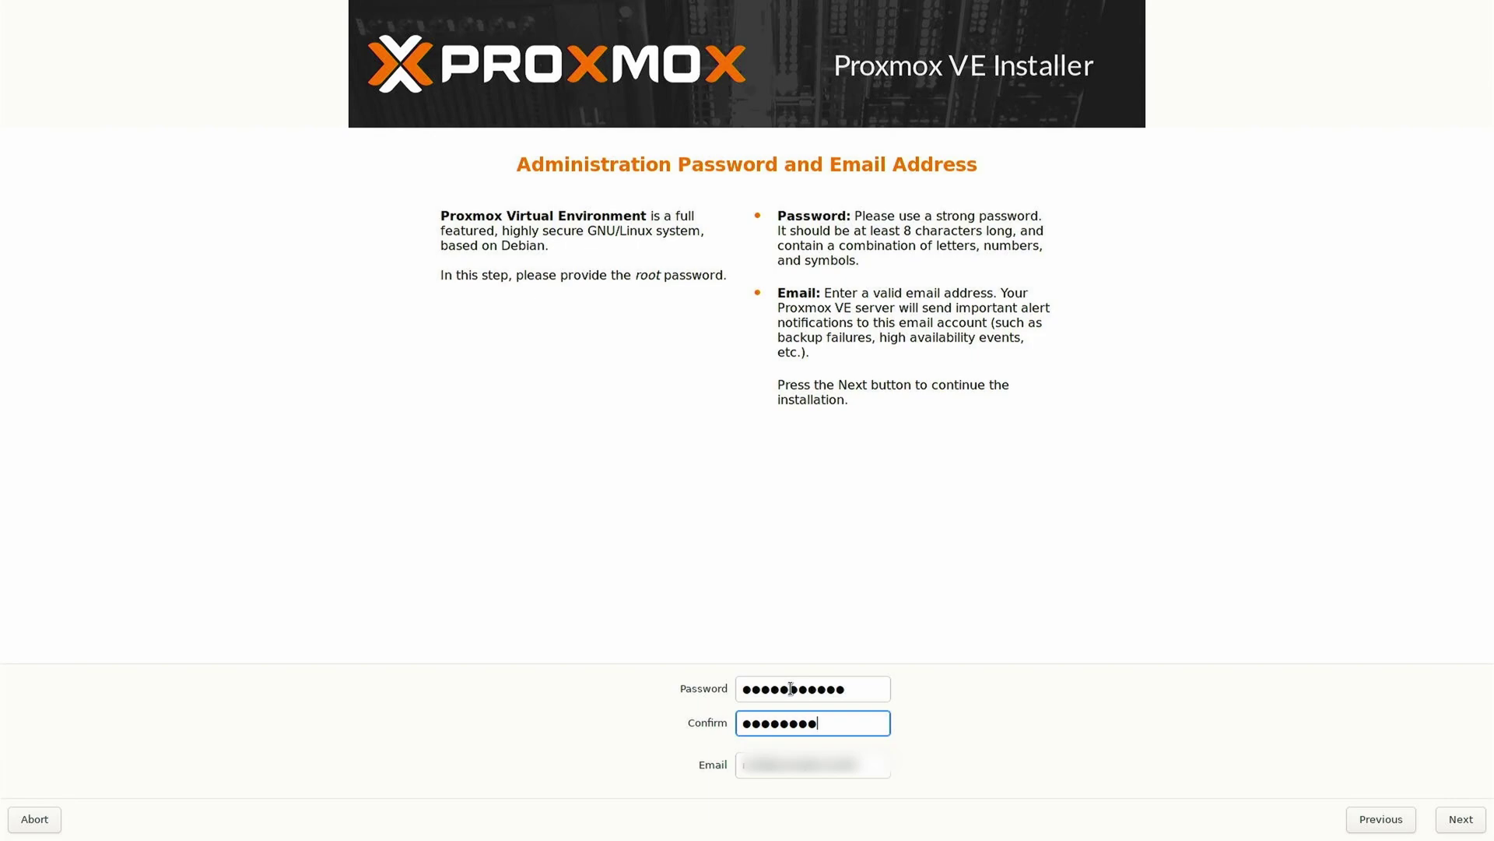
{"action": "type", "text": "•••"}
{"action": "key", "text": "Tab"}
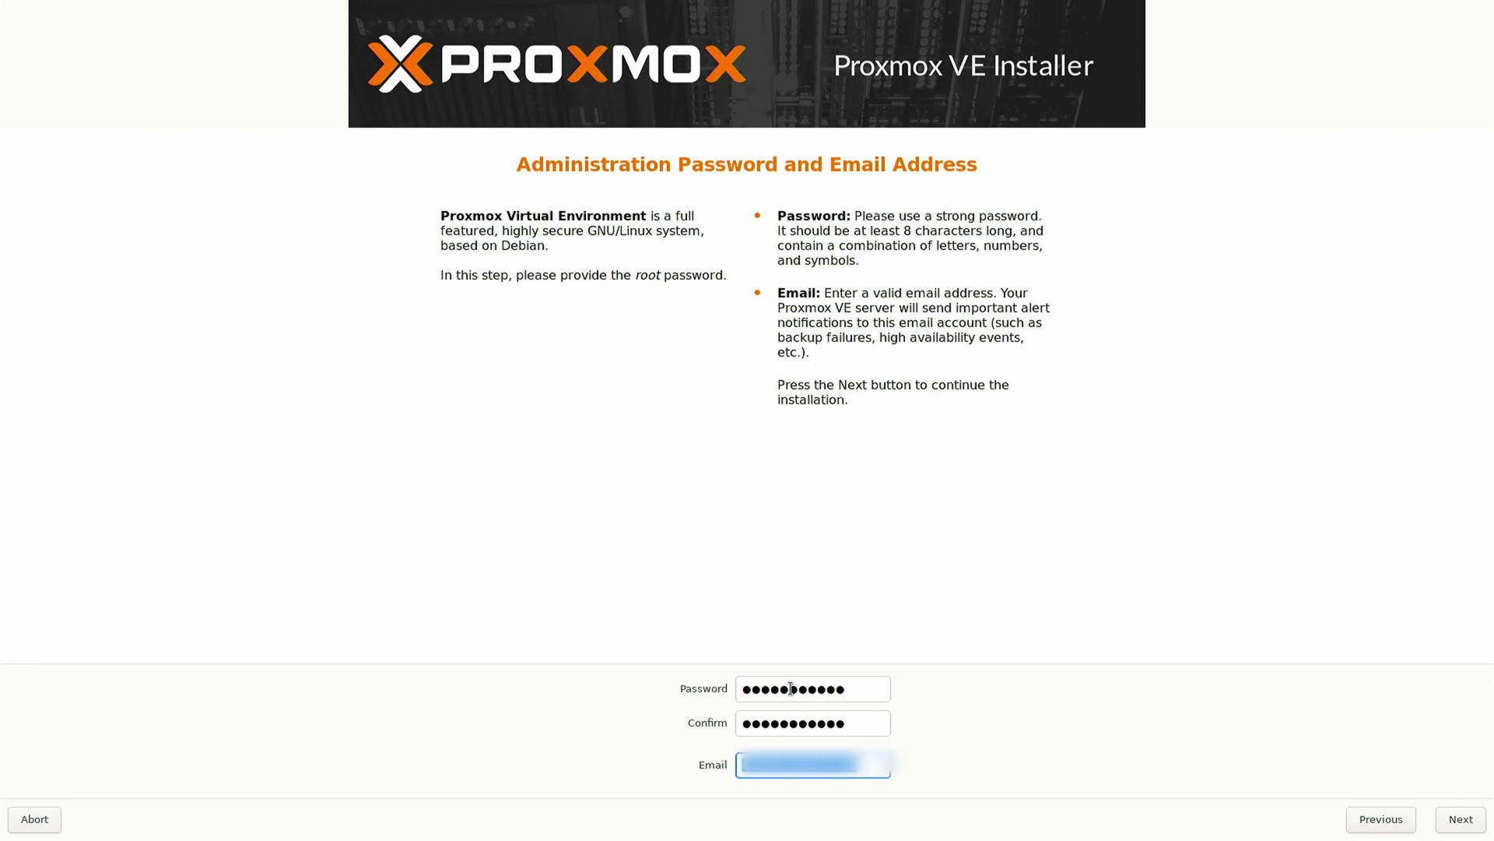
Step: Replace the prefilled email with the administrator's email address and continue to the network configuration
{"action": "key", "text": "BackSpace"}
{"action": "type", "text": "admin"}
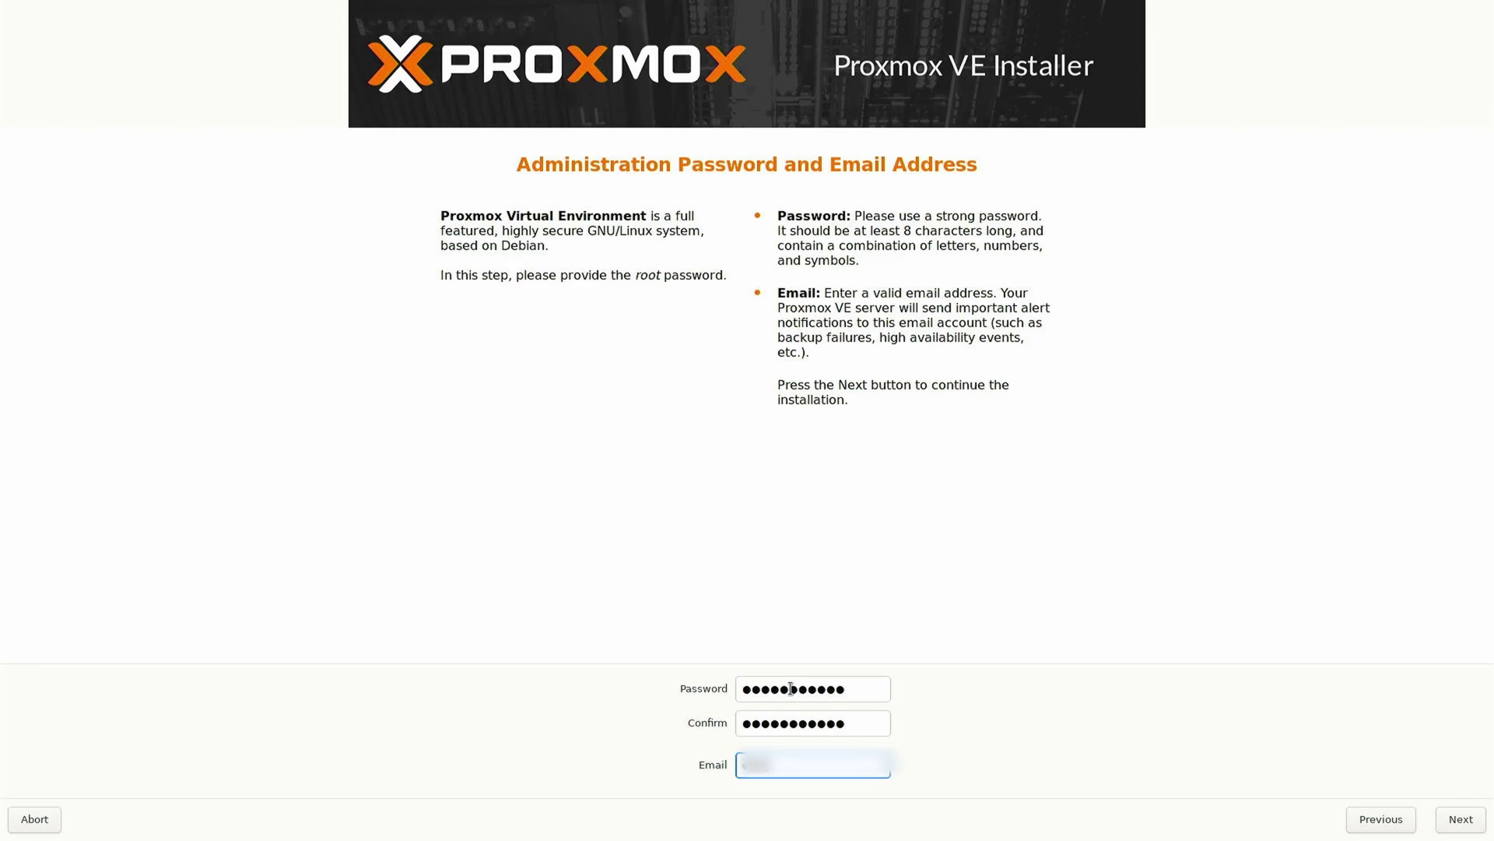
{"action": "type", "text": "@exampl"}
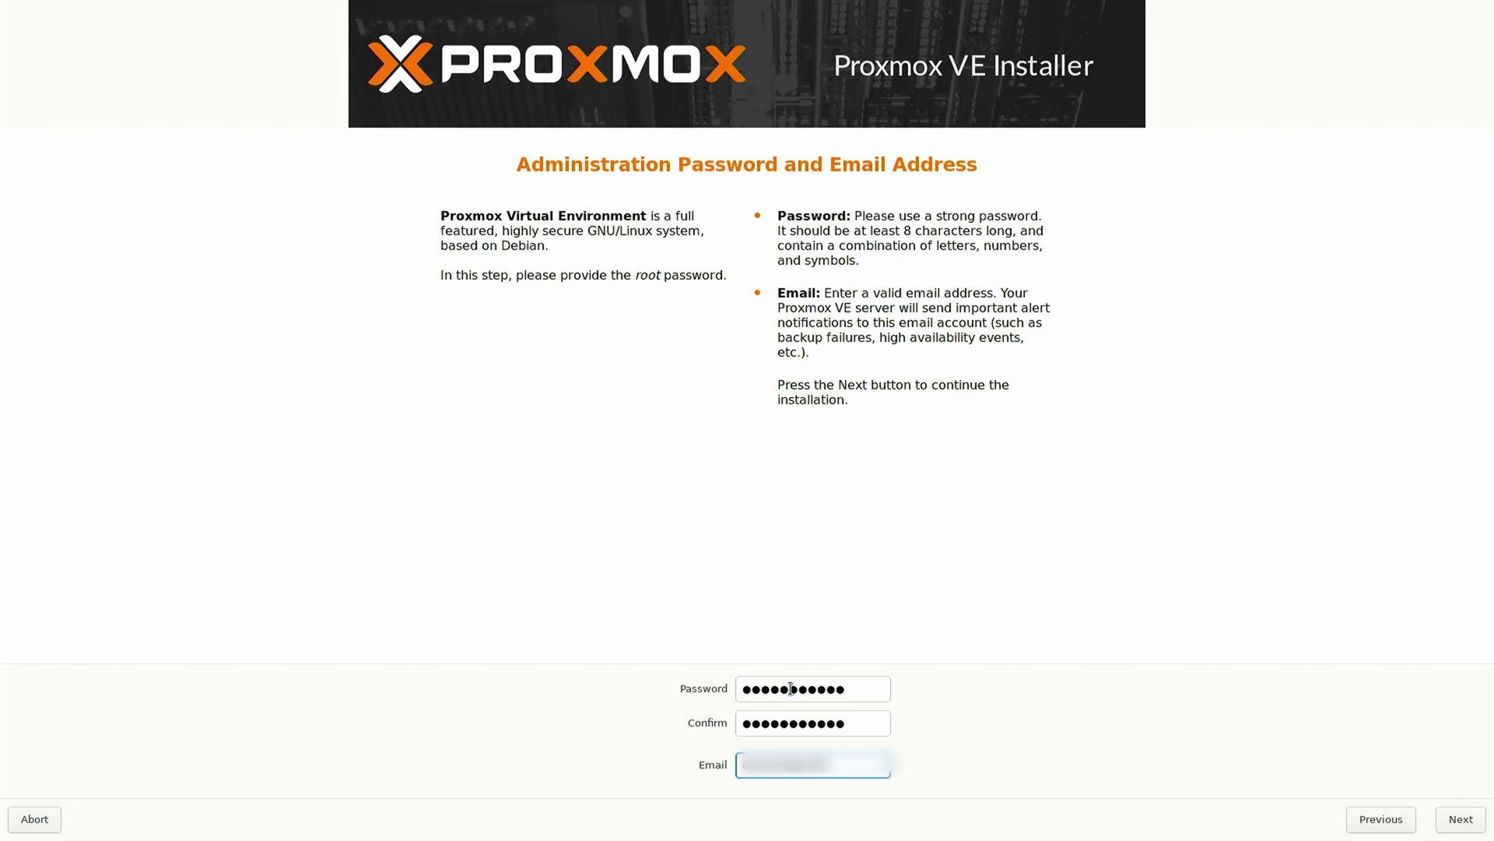
{"action": "type", "text": "e.co"}
{"action": "left_click", "coordinate": [1453, 831]}
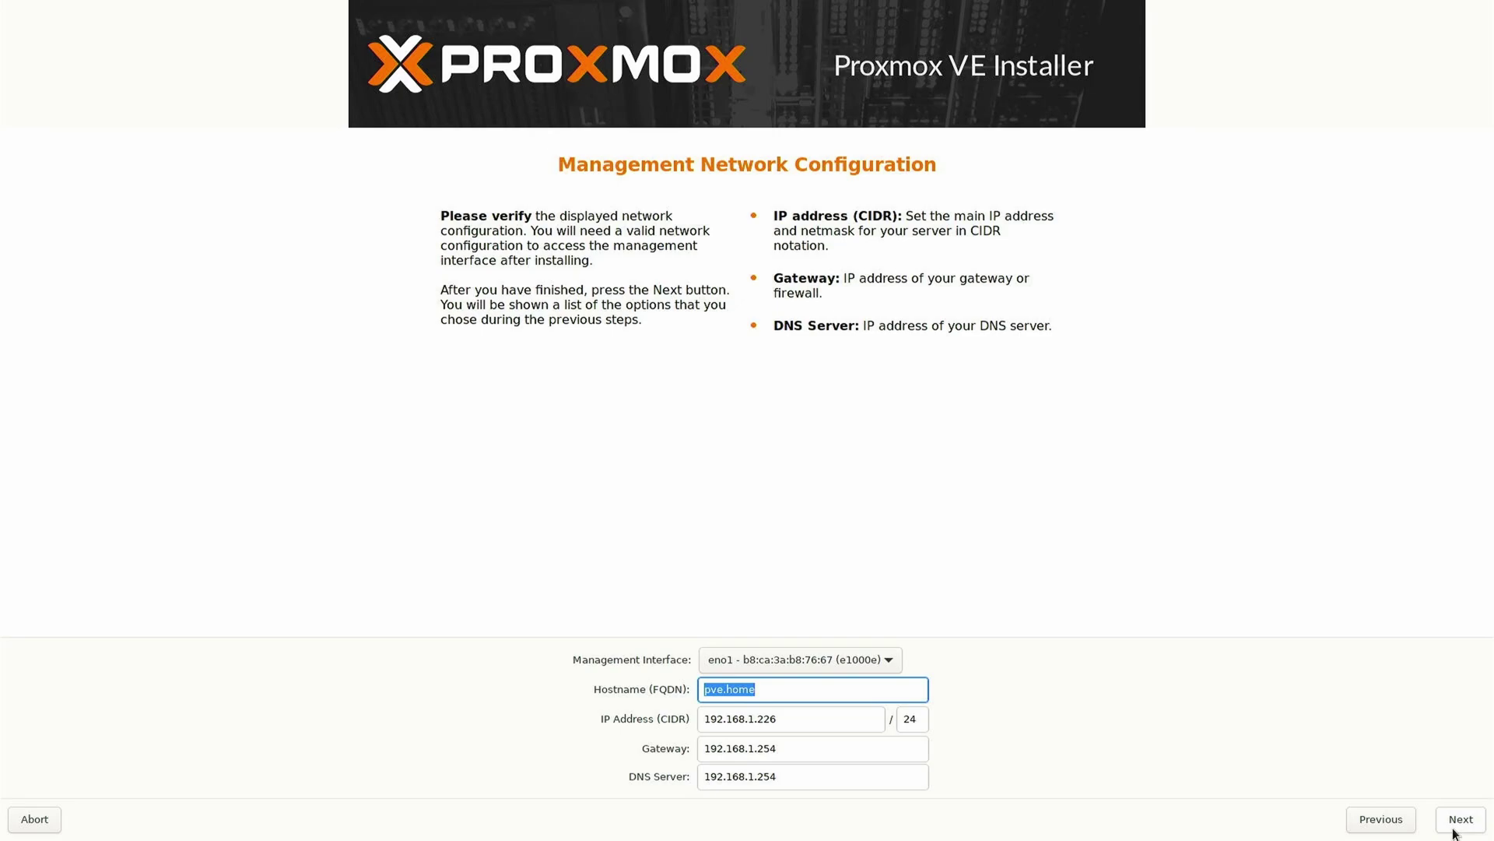
Step: Accept the management network settings as proposed and start the installation with automatic reboot enabled
{"action": "left_click", "coordinate": [1454, 831]}
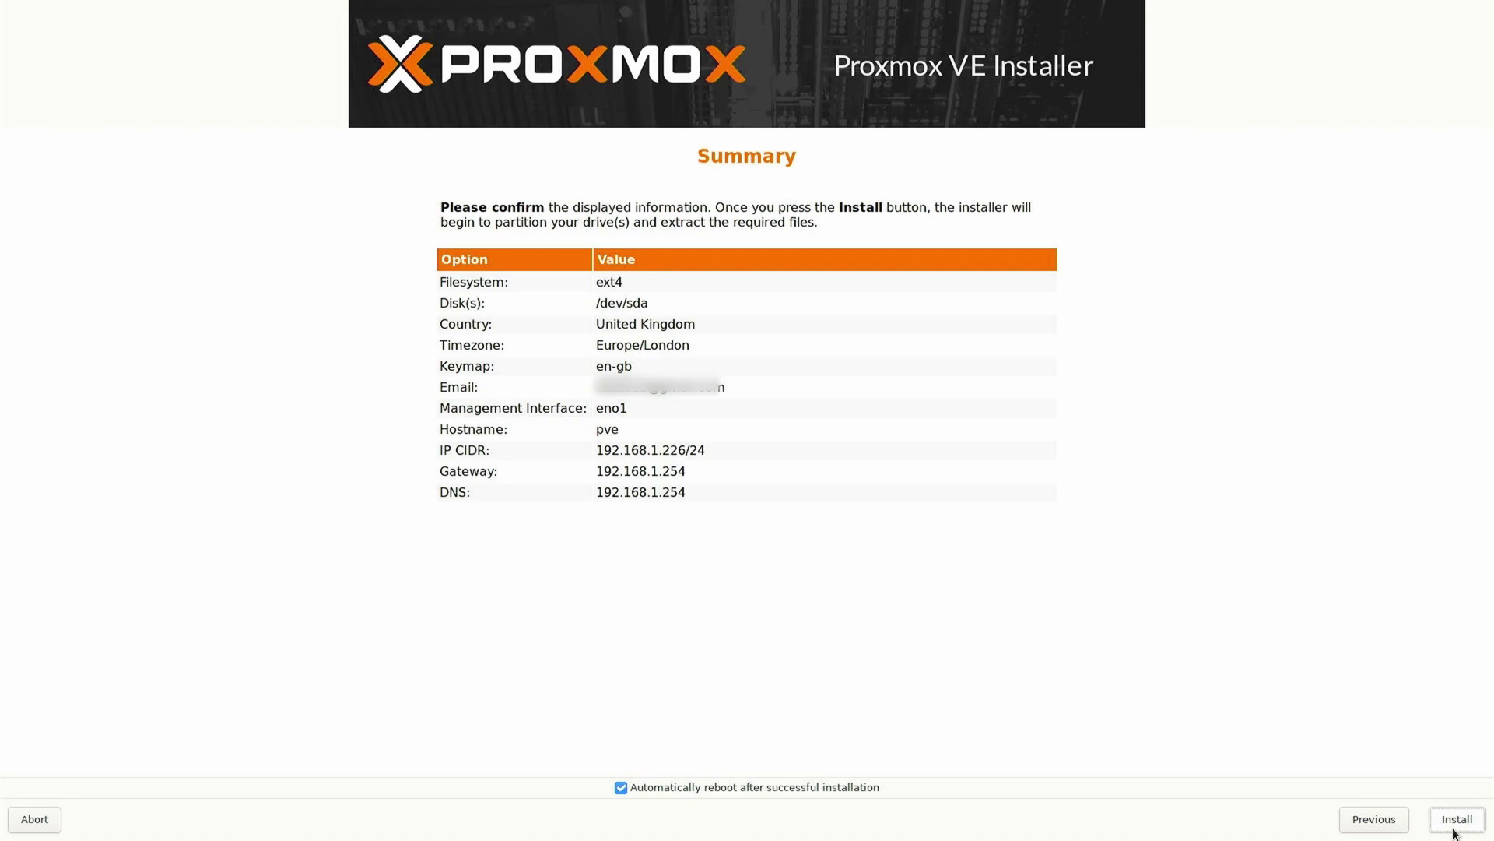
{"action": "left_click", "coordinate": [1453, 830]}
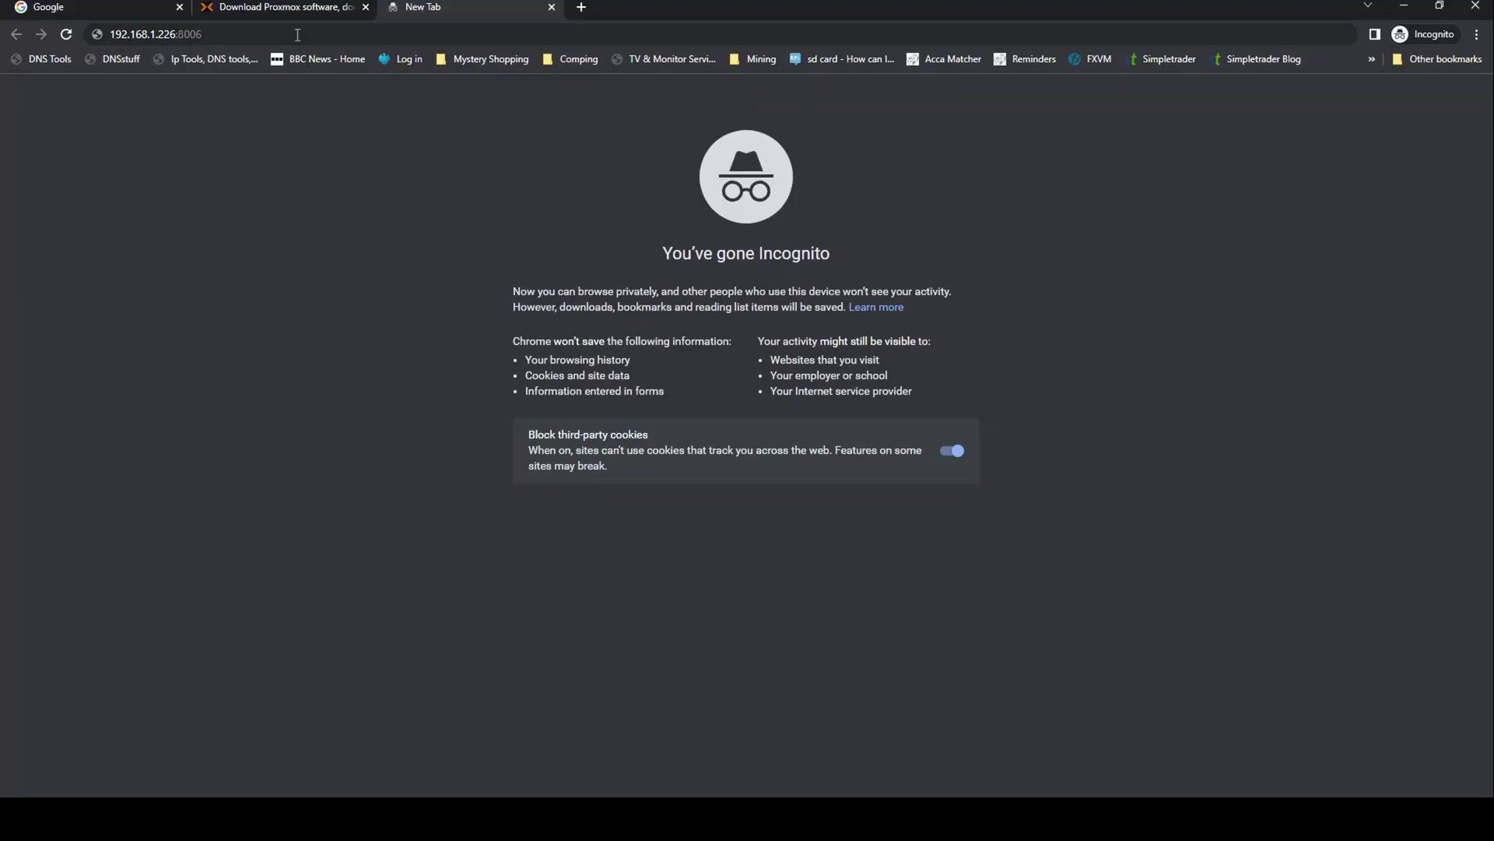
Step: In the web browser, open 192.168.1.226:8006 and proceed to the site despite the certificate warning
{"action": "left_click", "coordinate": [298, 35]}
{"action": "key", "text": "Return"}
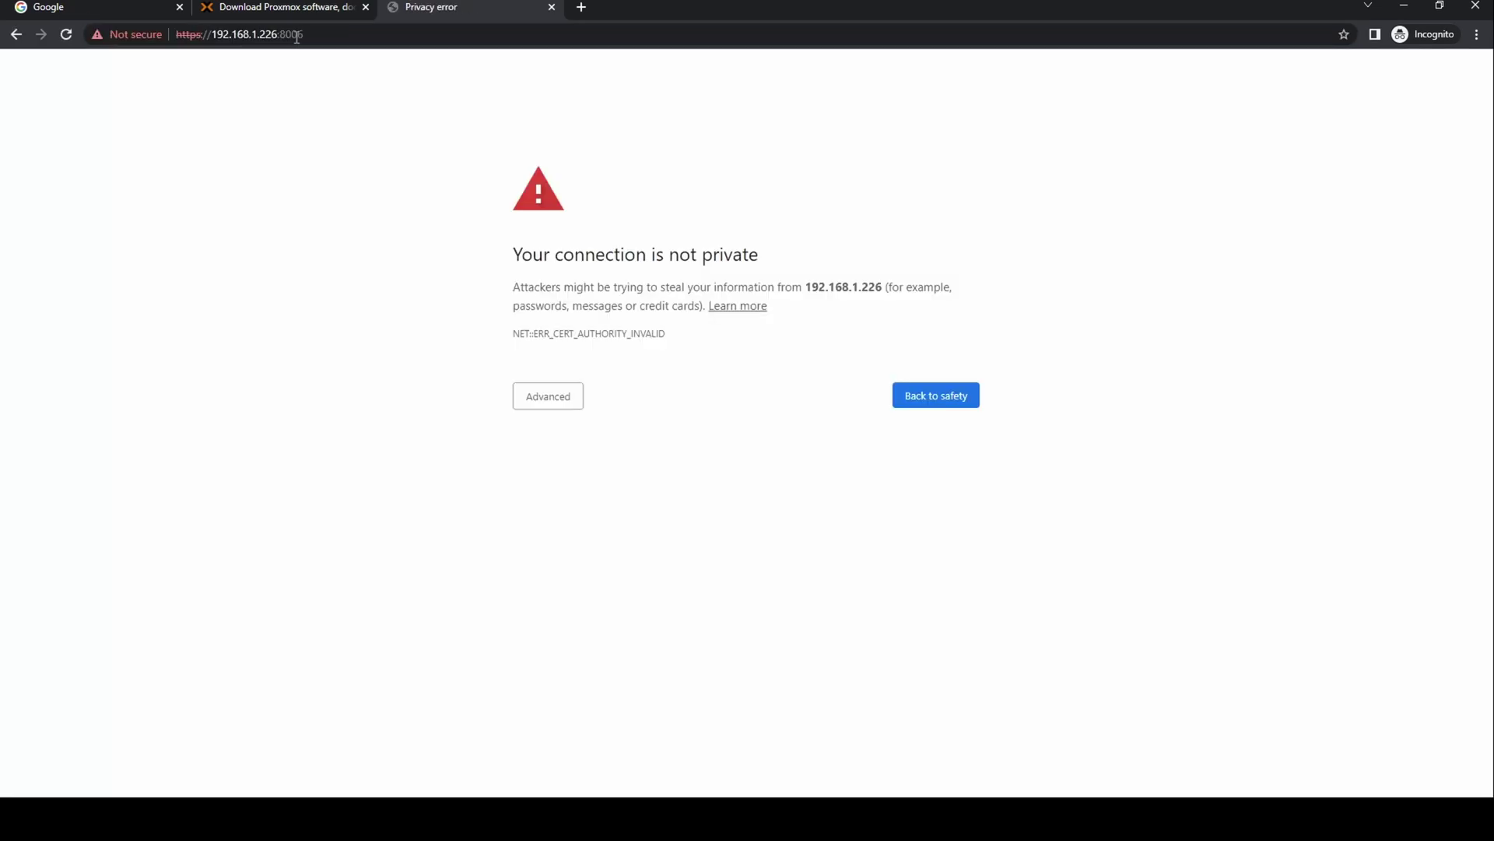
{"action": "left_click", "coordinate": [562, 397]}
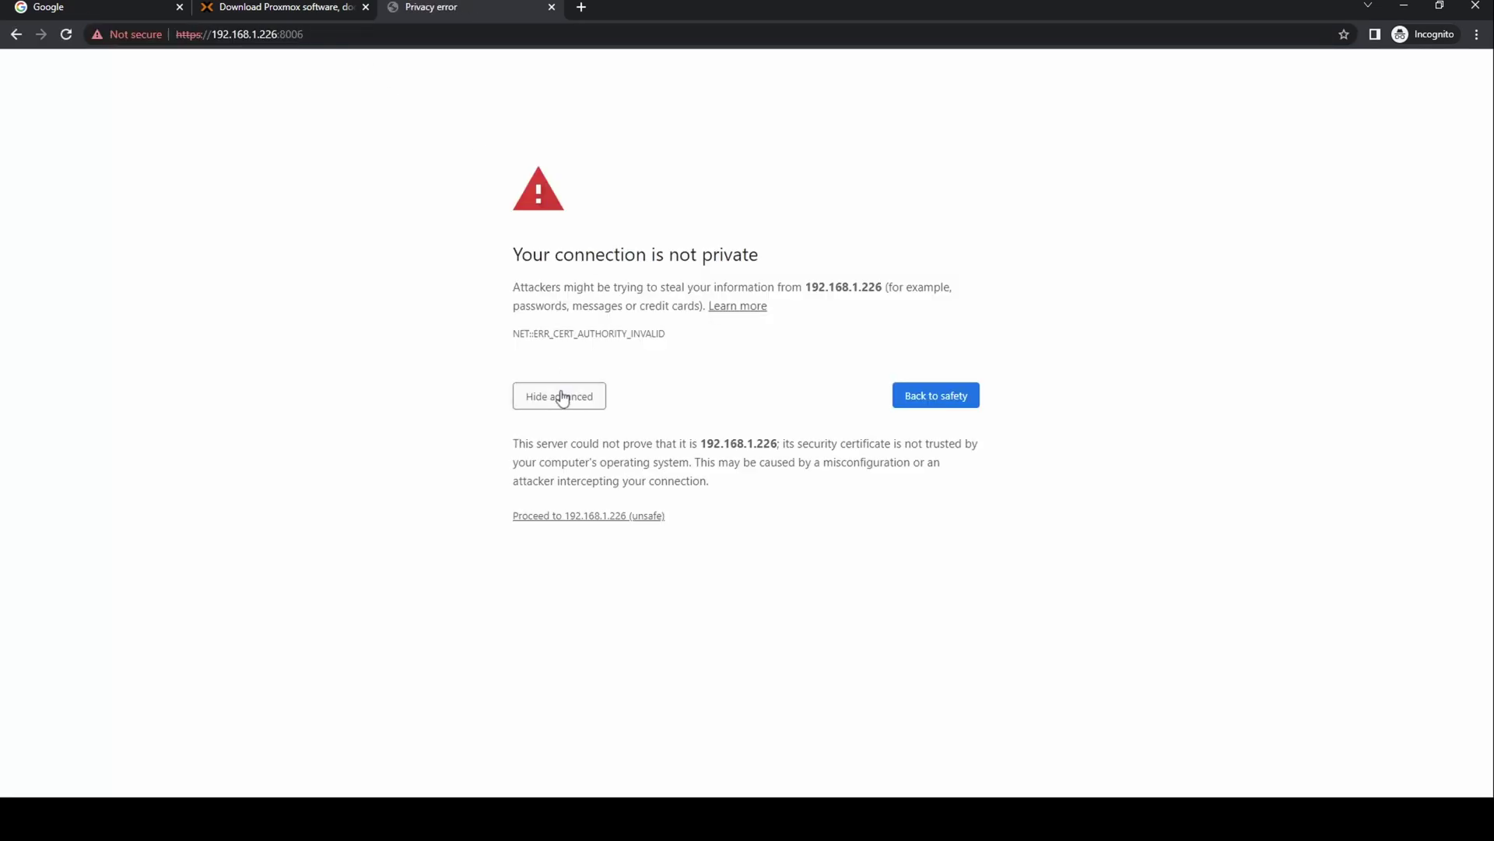
{"action": "left_click", "coordinate": [568, 516]}
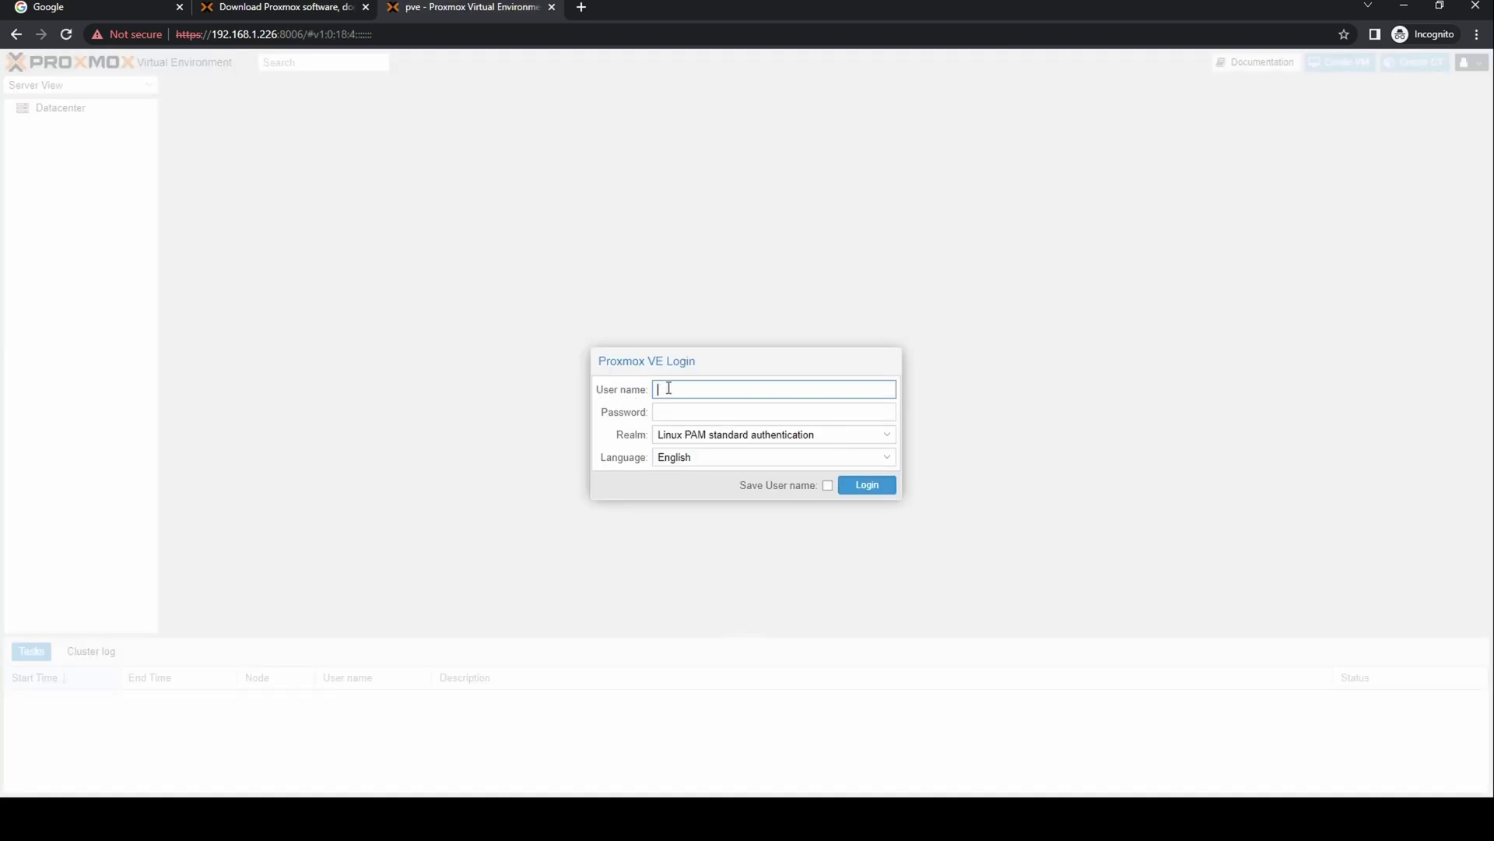
Step: Log in to Proxmox VE as root with the account password, saving the user name, and dismiss the subscription notice
{"action": "type", "text": "root"}
{"action": "key", "text": "Tab"}
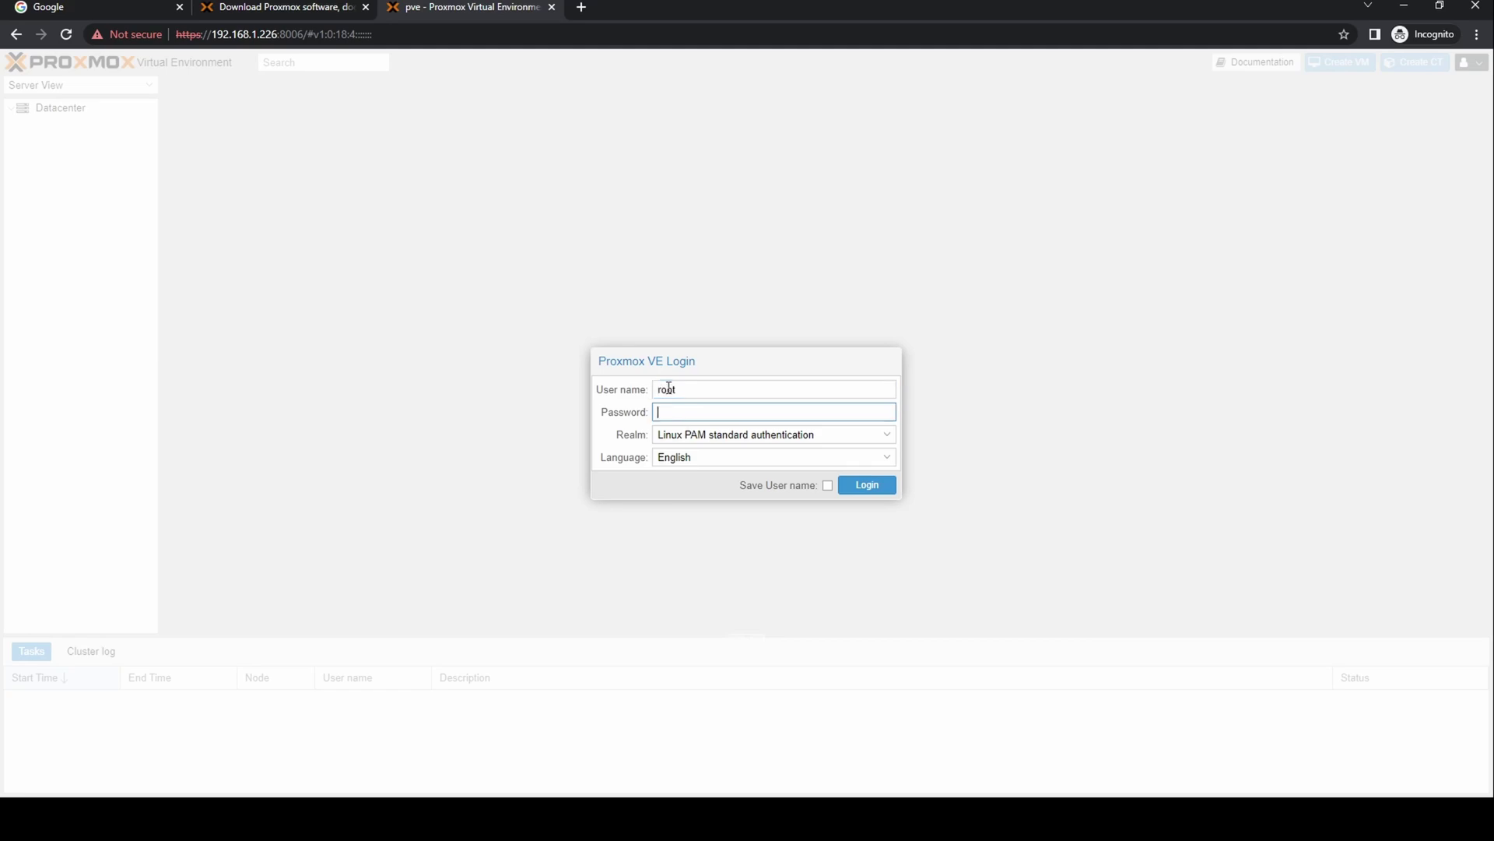
{"action": "type", "text": "••••••••••"}
{"action": "left_click", "coordinate": [828, 485]}
{"action": "left_click", "coordinate": [861, 485]}
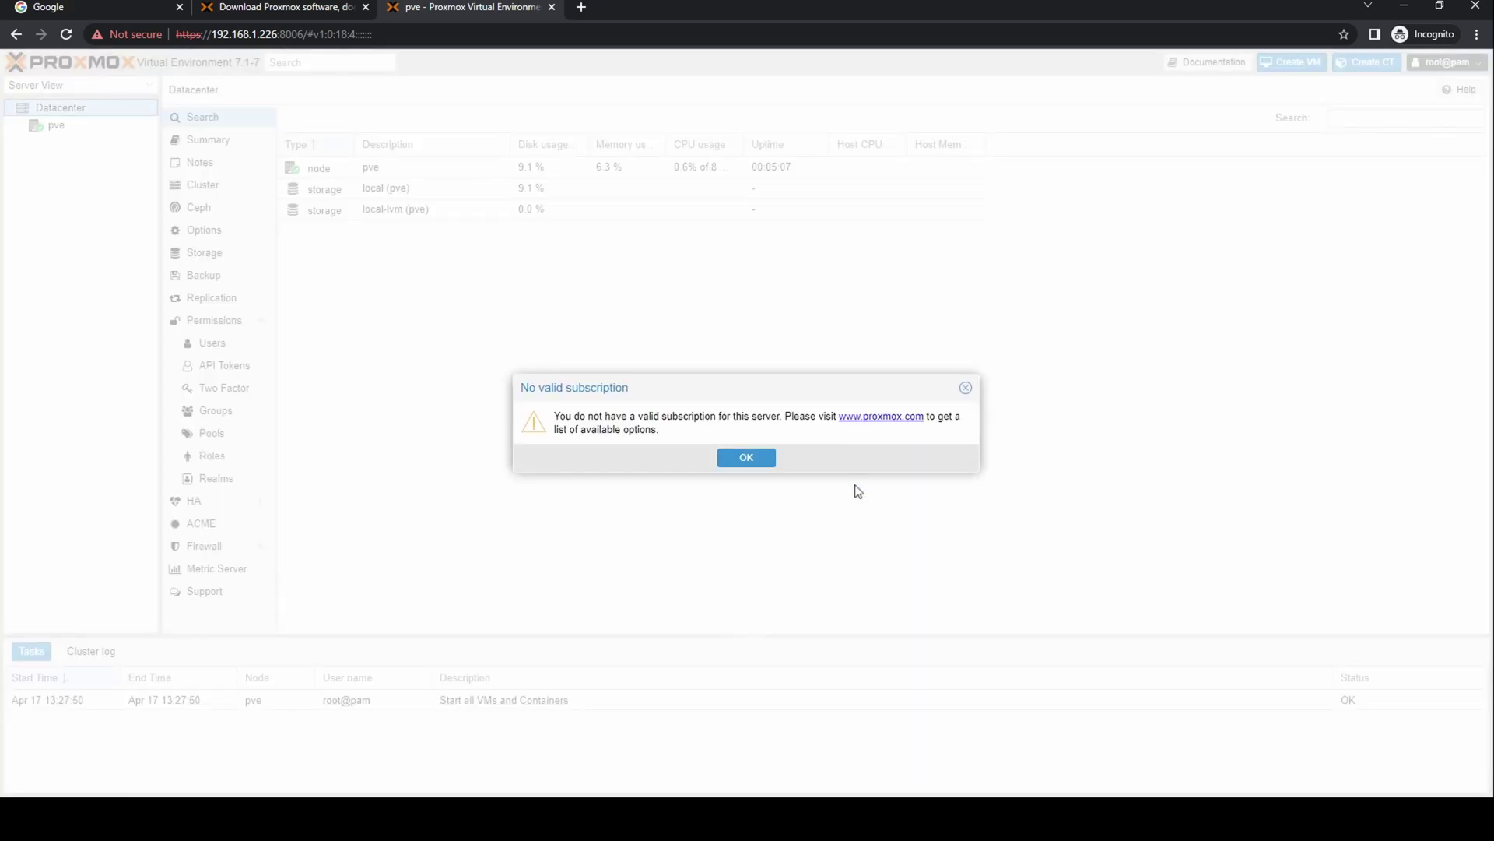
{"action": "left_click", "coordinate": [749, 460]}
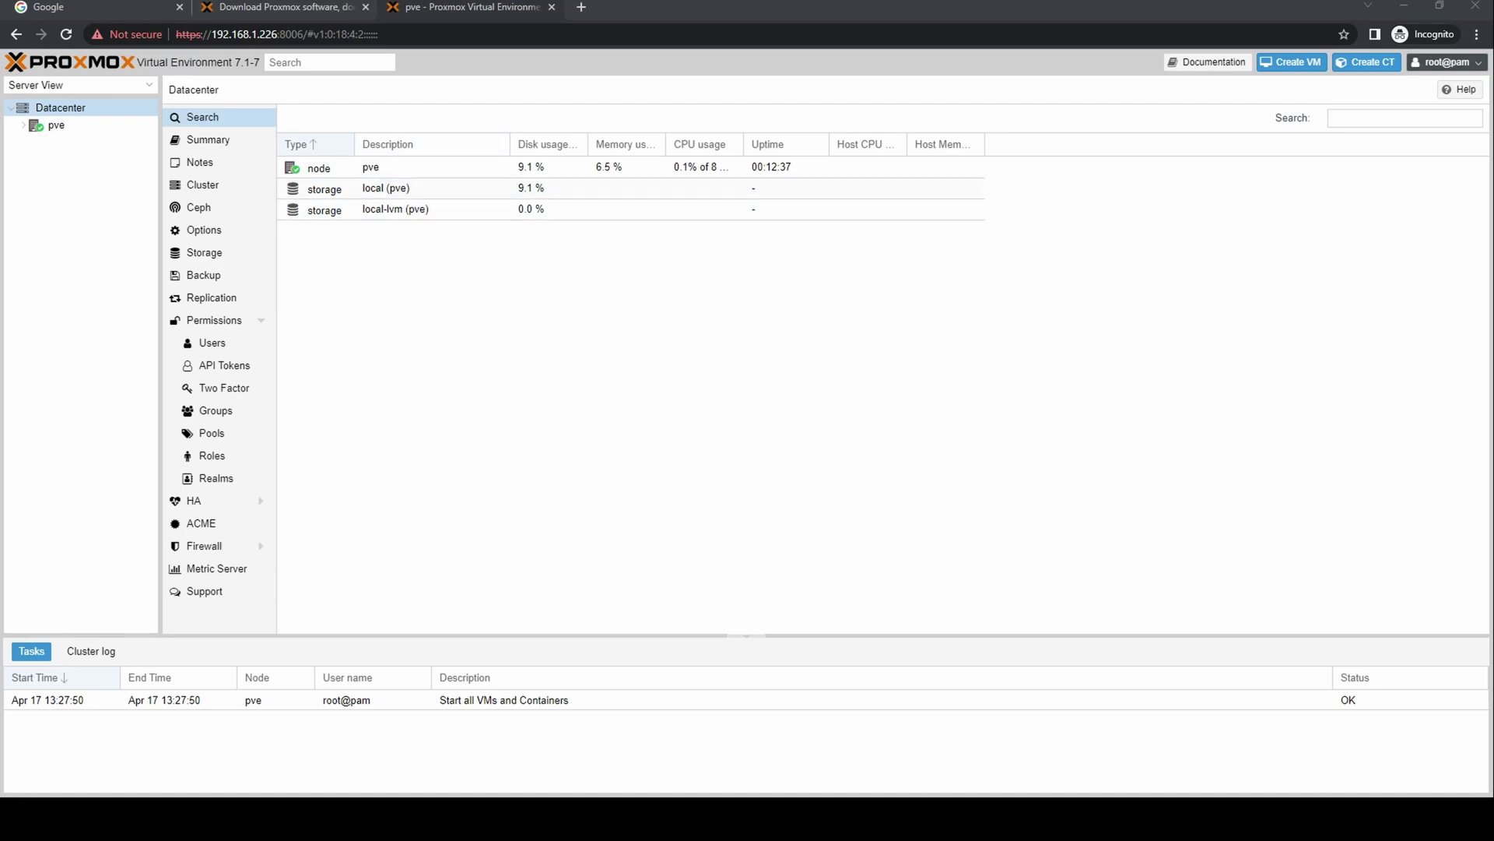
Step: Wipe the 3 TB disk /dev/sdb on node pve and confirm the data loss
{"action": "left_click", "coordinate": [49, 126]}
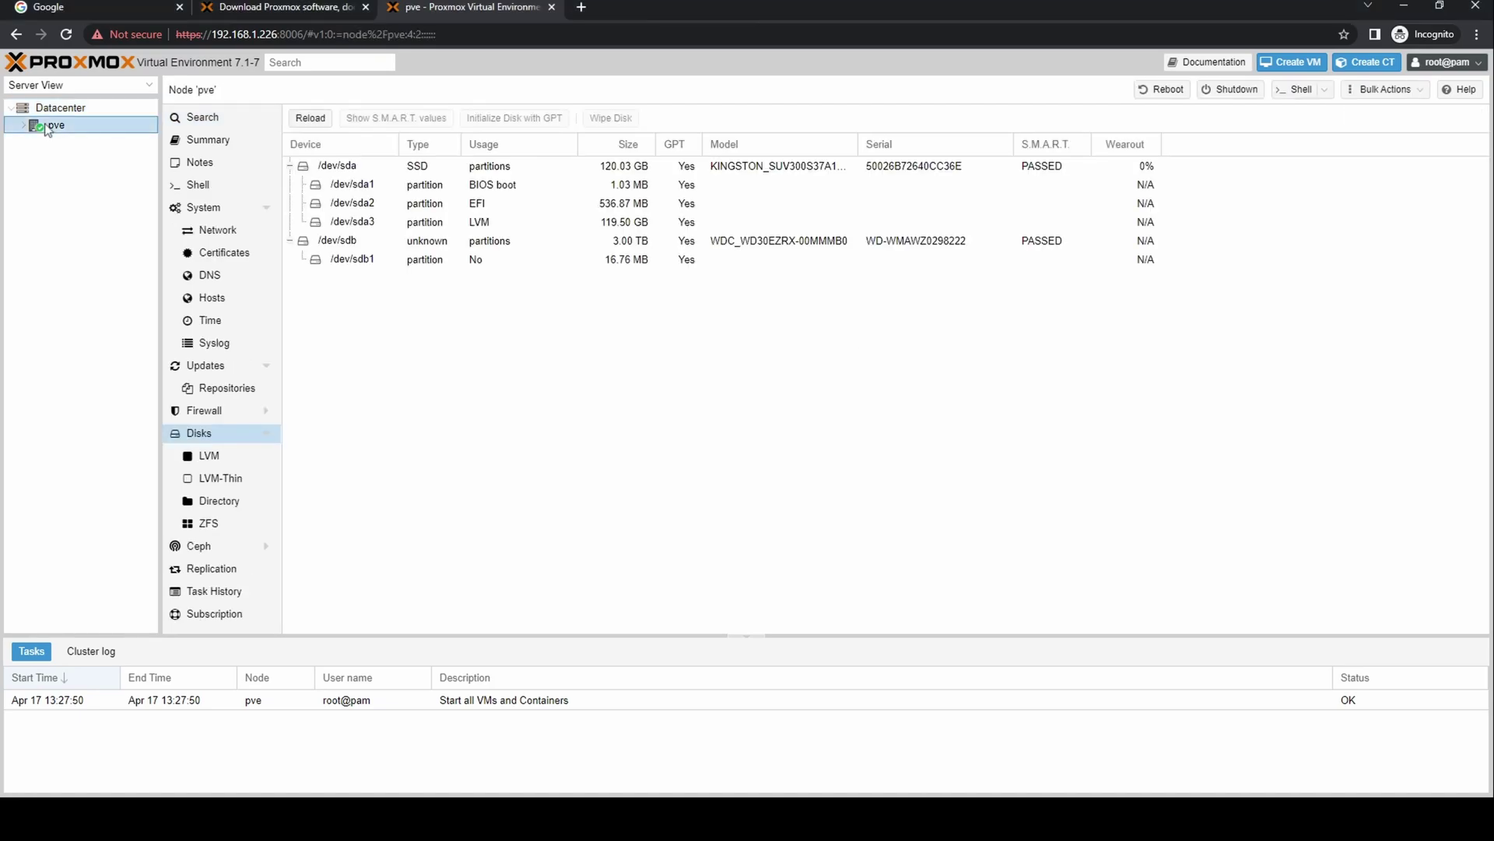
{"action": "left_click", "coordinate": [206, 436]}
{"action": "left_click", "coordinate": [207, 435]}
{"action": "left_click", "coordinate": [566, 244]}
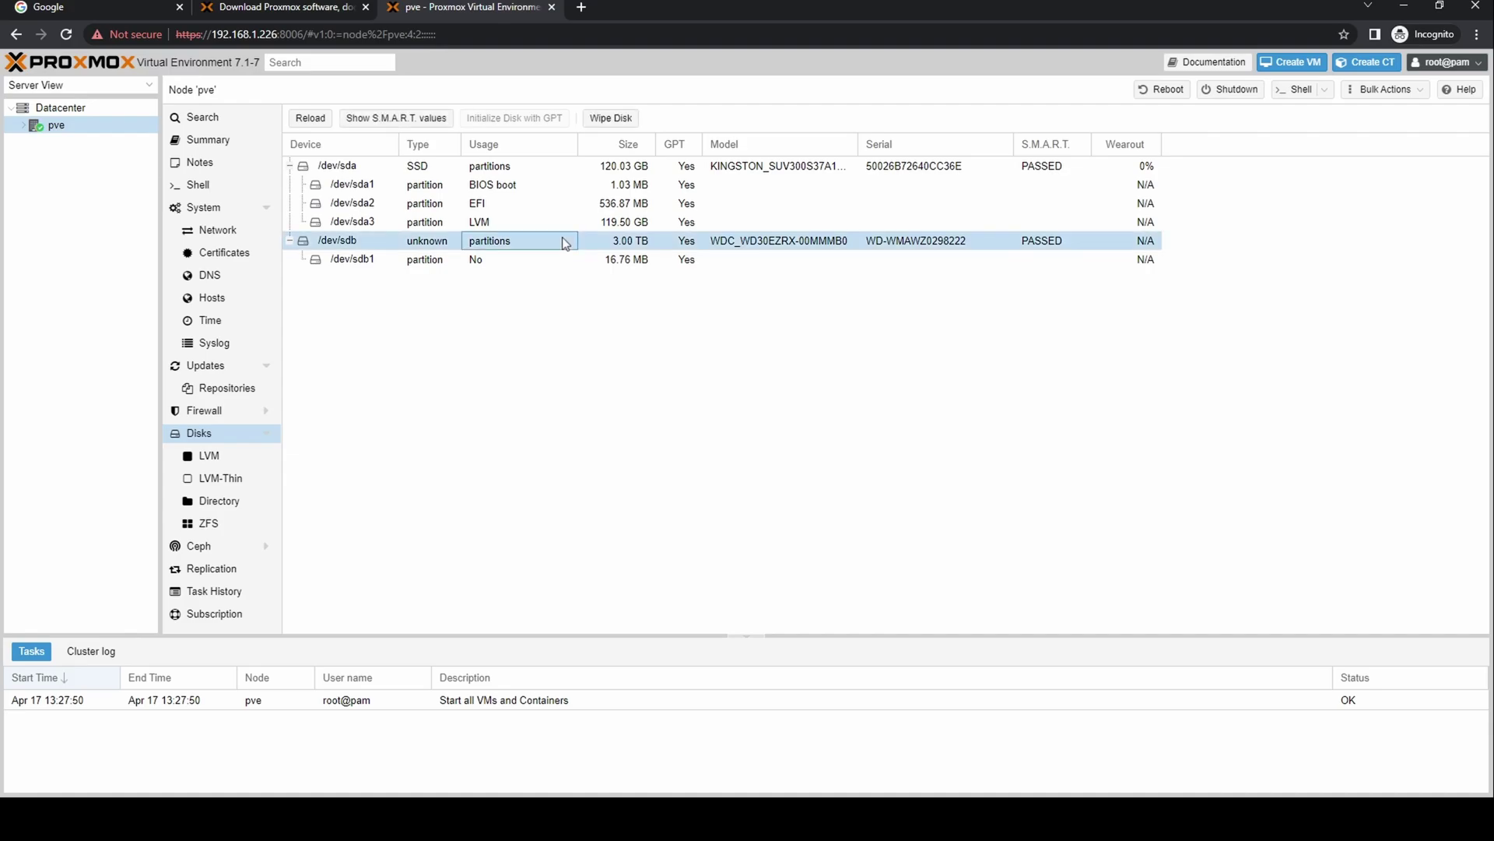
{"action": "left_click", "coordinate": [612, 121]}
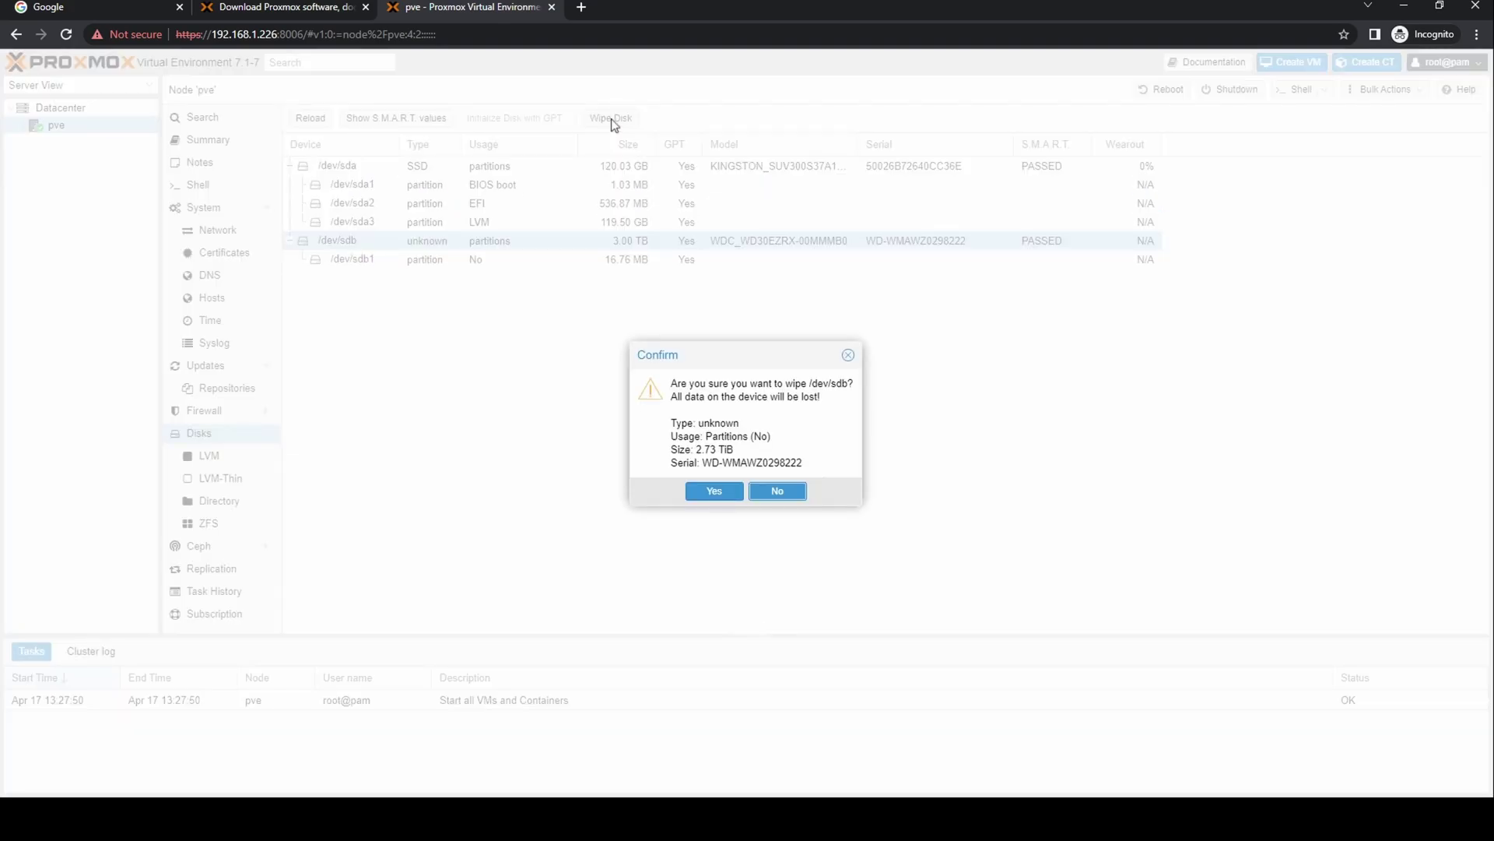
{"action": "left_click", "coordinate": [714, 491]}
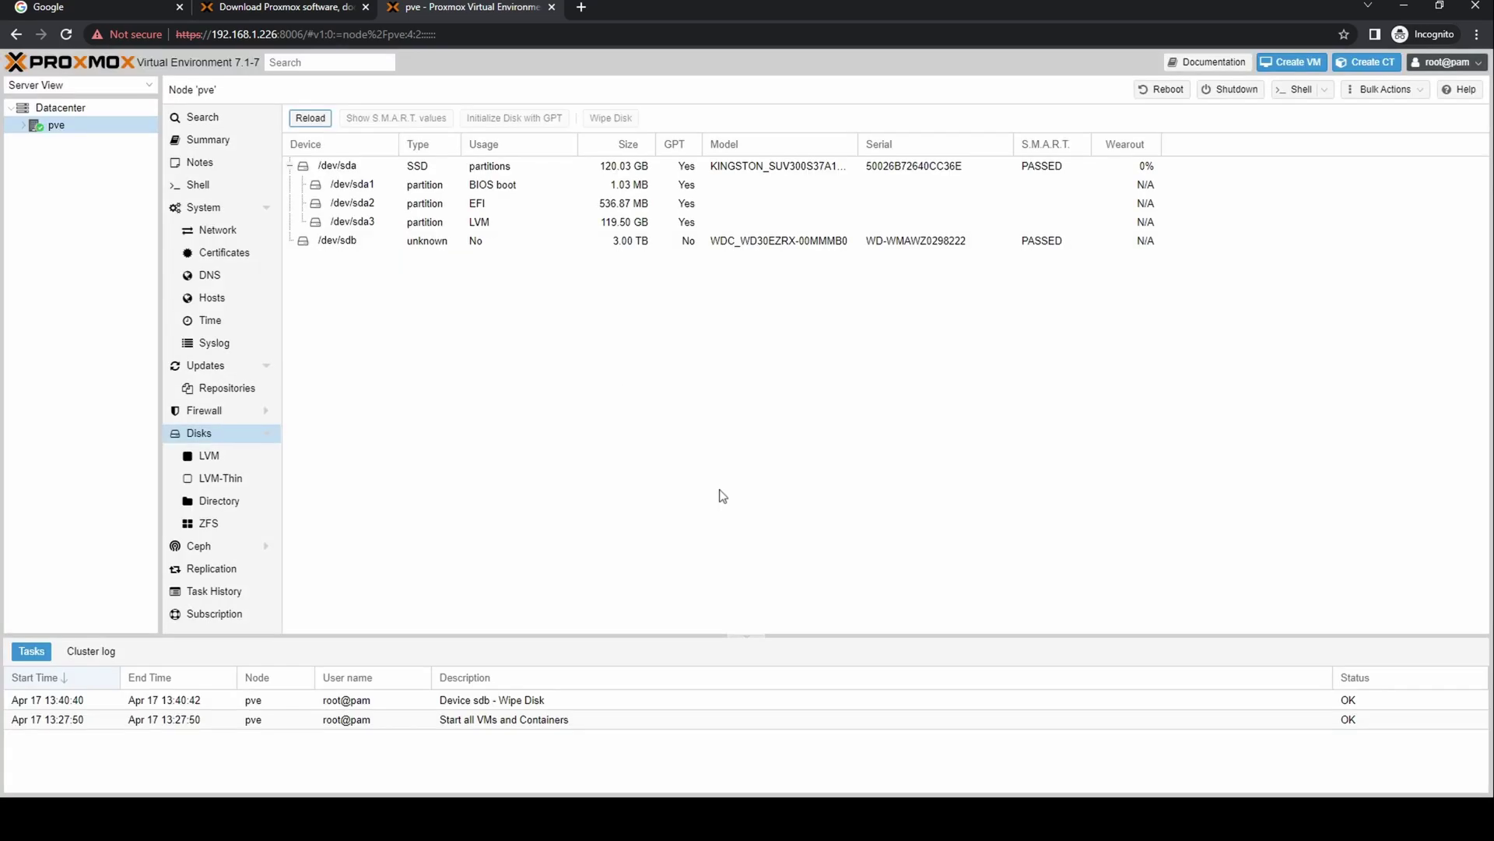
Step: Initialize the disk /dev/sdb with GPT
{"action": "left_click", "coordinate": [348, 247]}
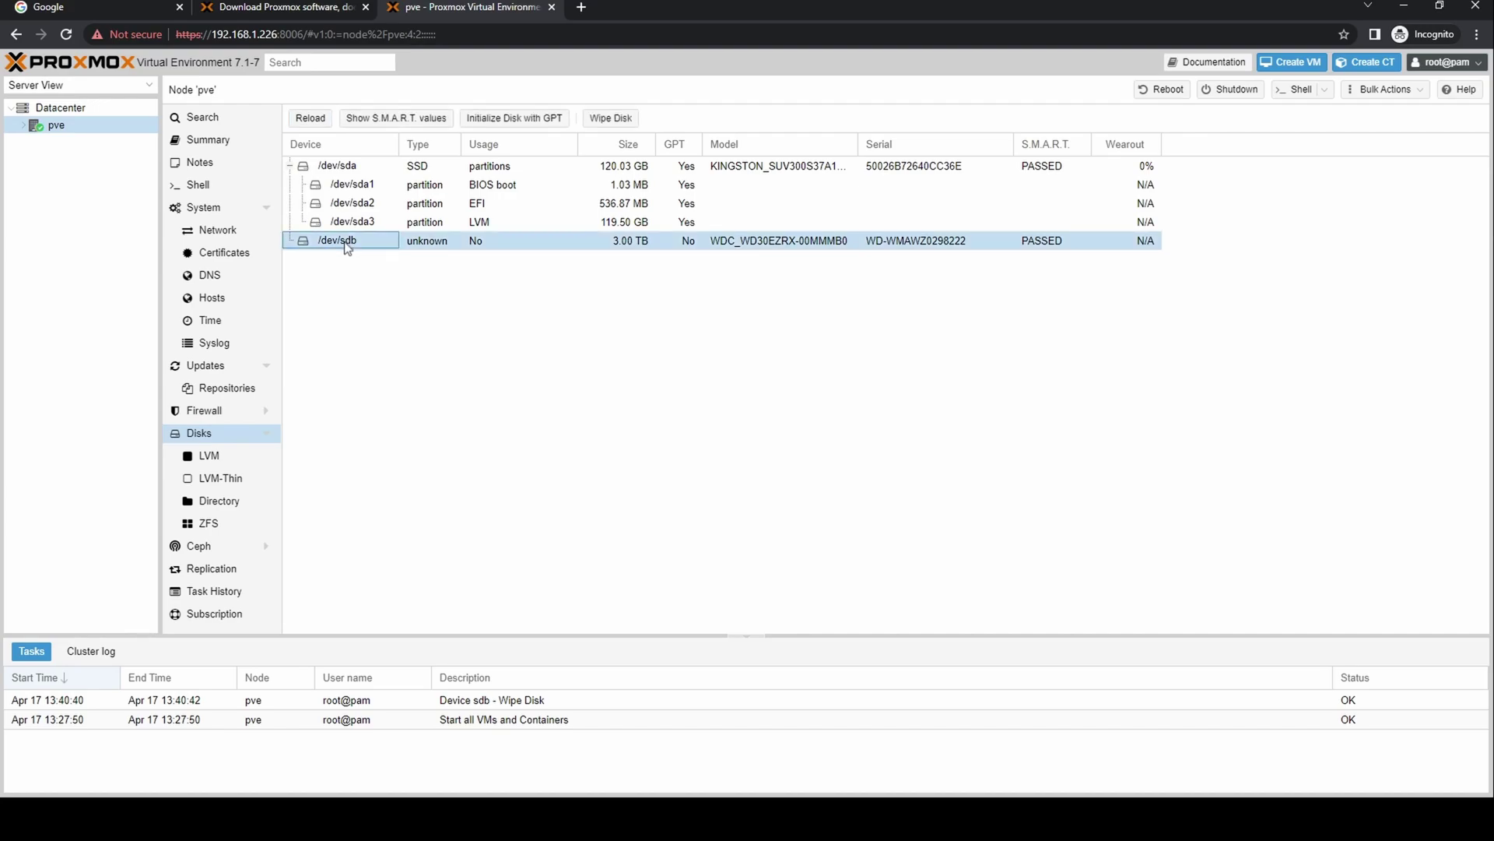
{"action": "left_click", "coordinate": [499, 121]}
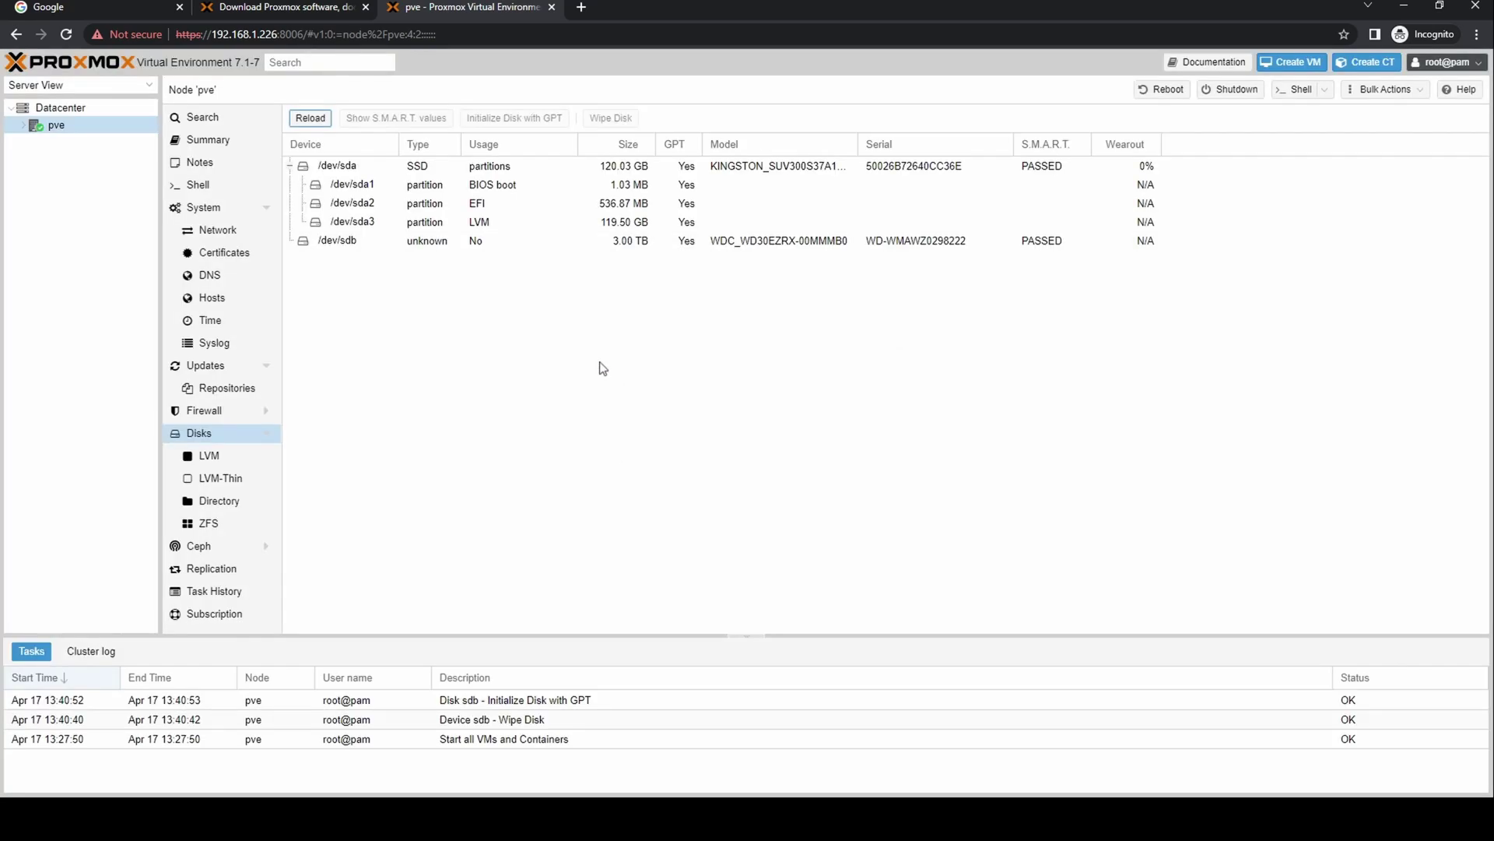
{"action": "left_click", "coordinate": [388, 245]}
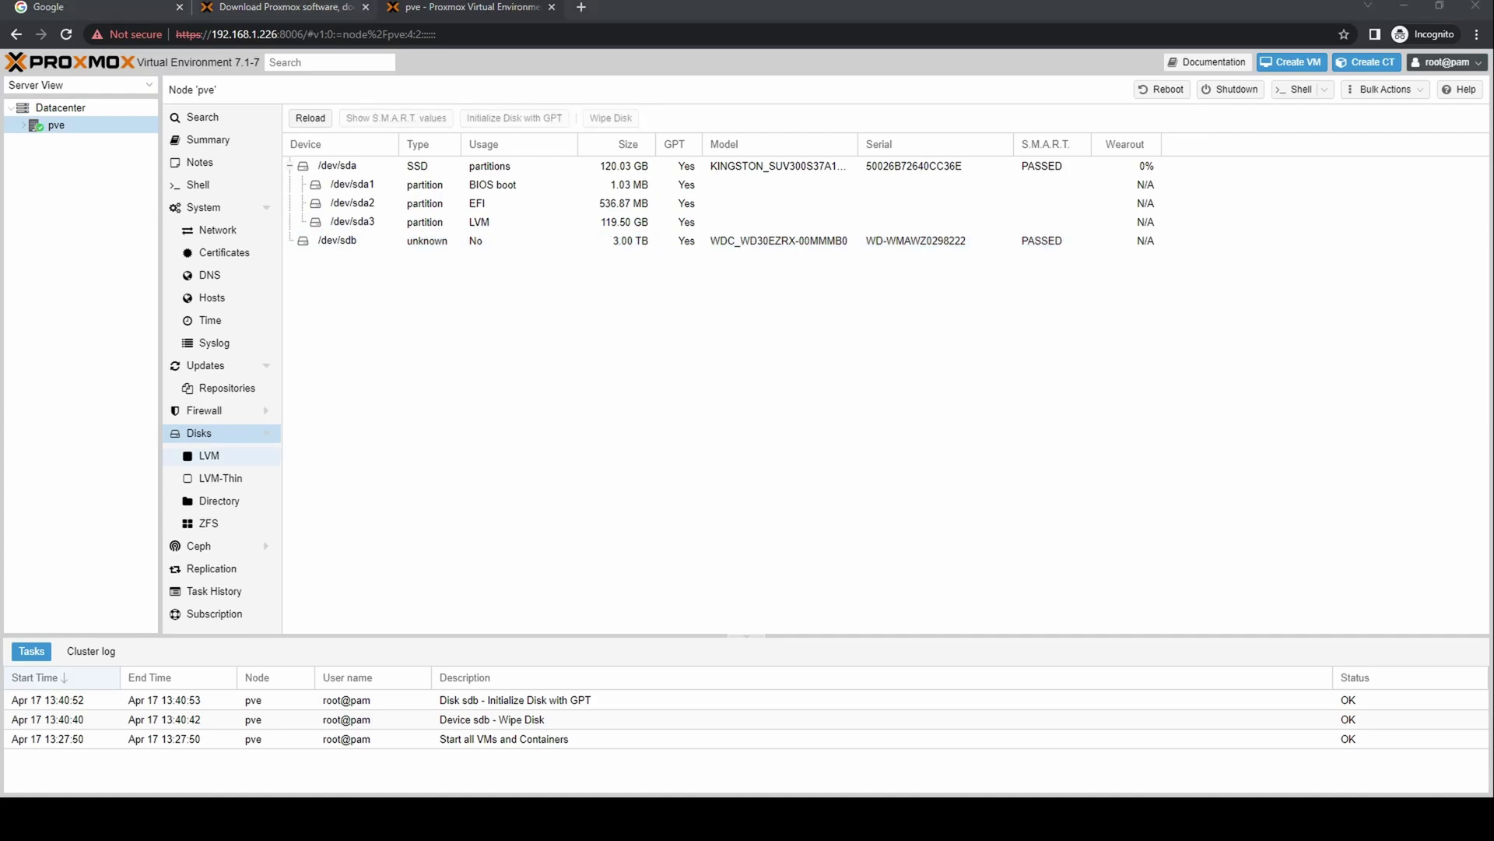
Step: Create an LVM volume group named Storage1 on /dev/sdb, keeping Add Storage enabled
{"action": "left_click", "coordinate": [210, 456]}
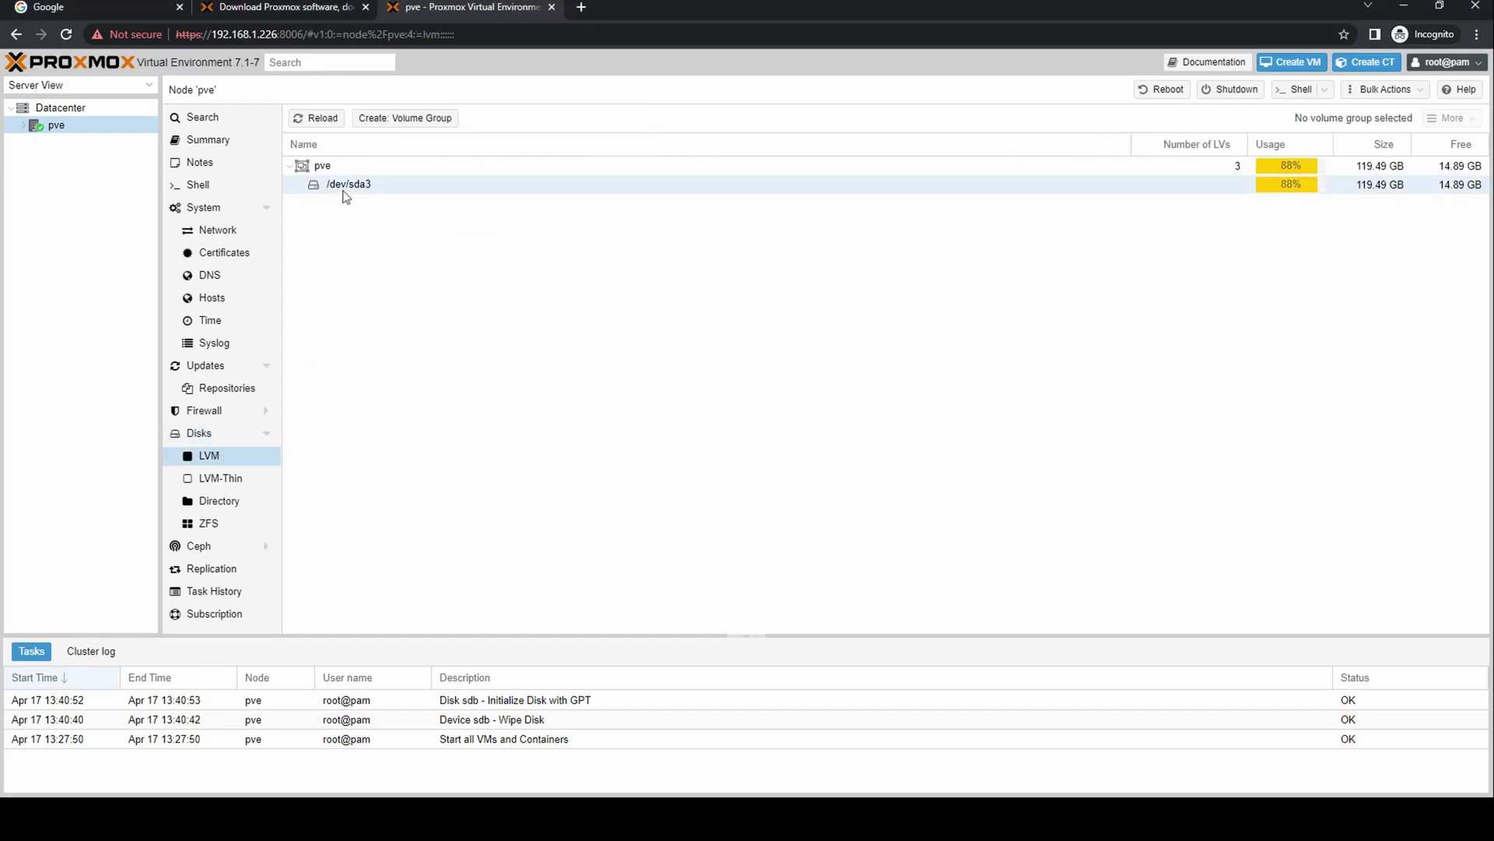
{"action": "left_click", "coordinate": [392, 119]}
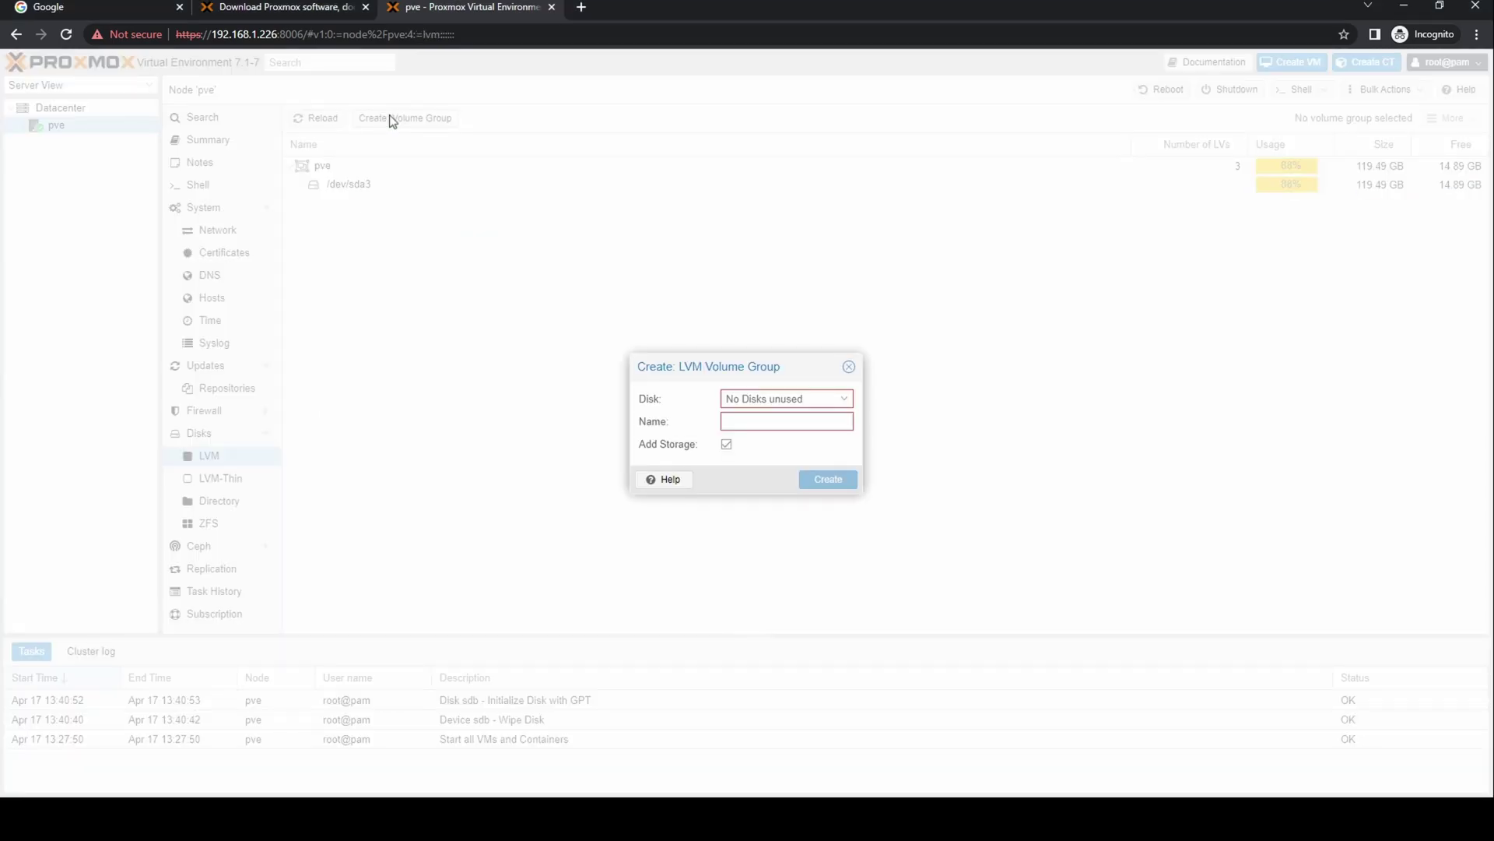
{"action": "left_click", "coordinate": [846, 400]}
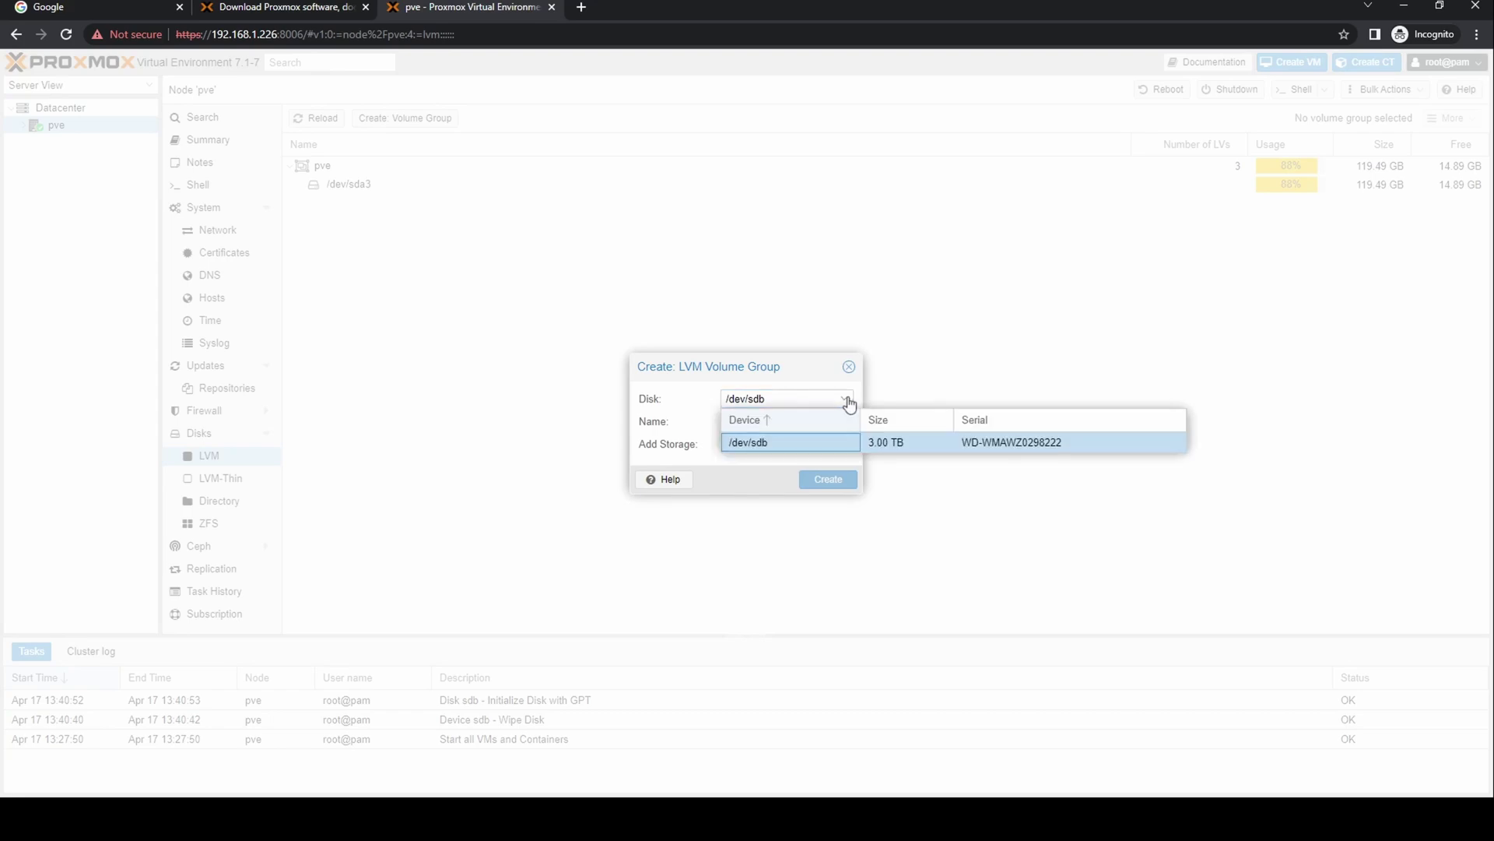
{"action": "left_click", "coordinate": [846, 399]}
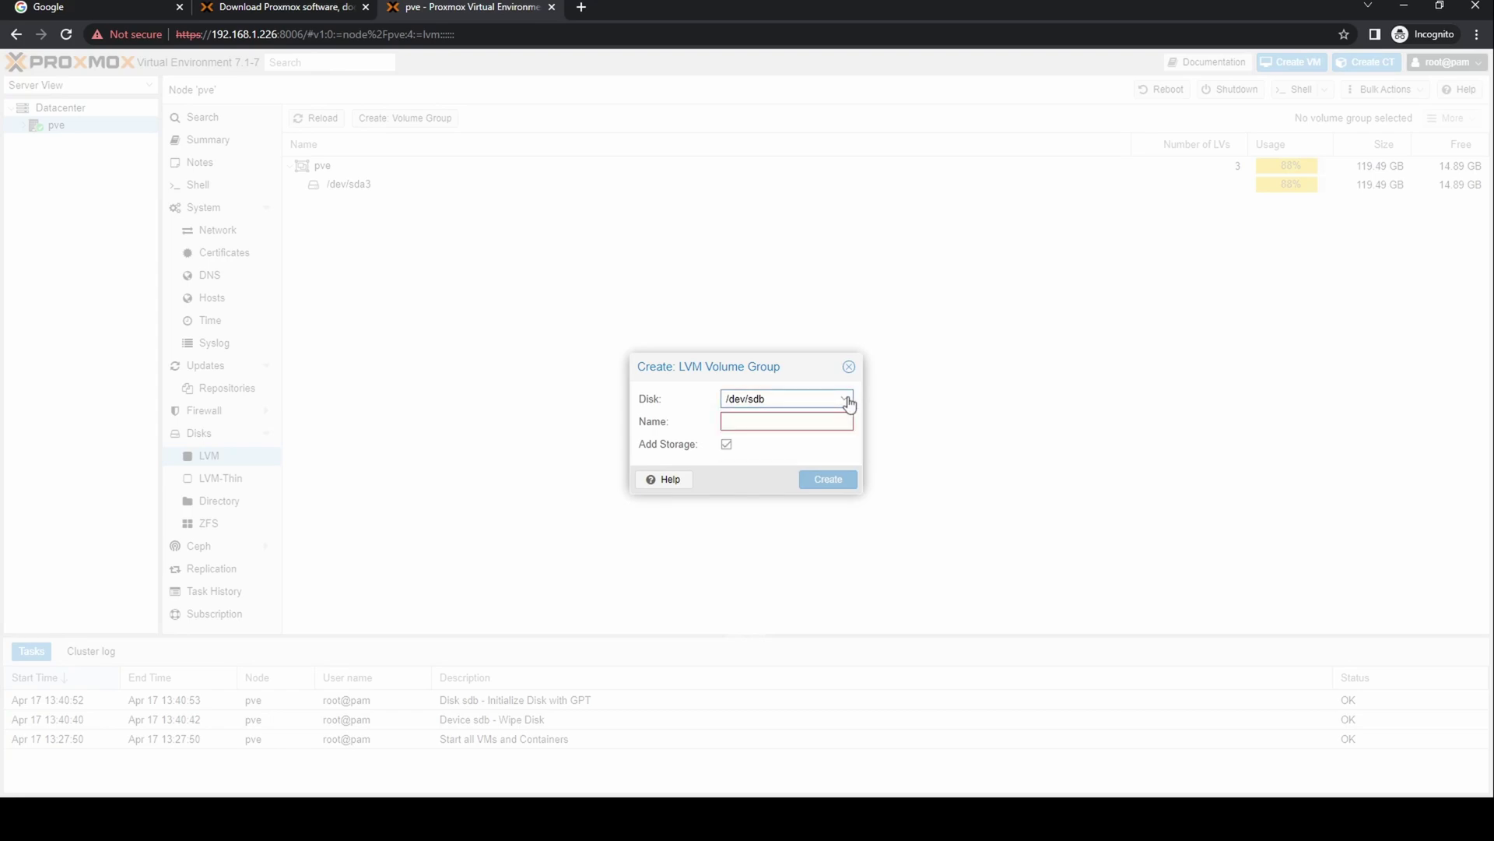
{"action": "left_click", "coordinate": [813, 423]}
{"action": "type", "text": "Storage"}
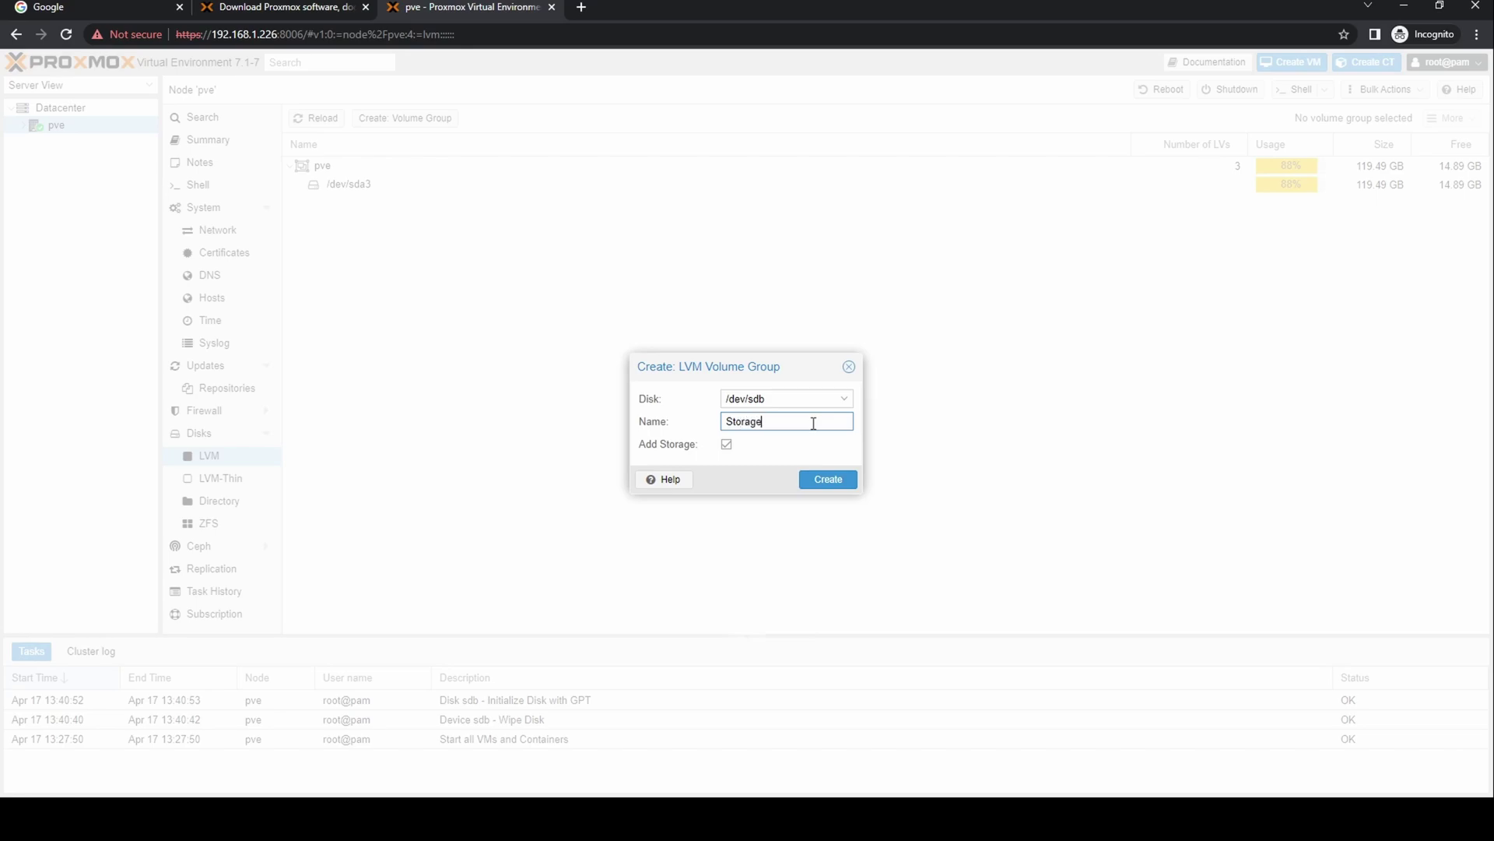
{"action": "type", "text": "1"}
{"action": "left_click", "coordinate": [828, 479]}
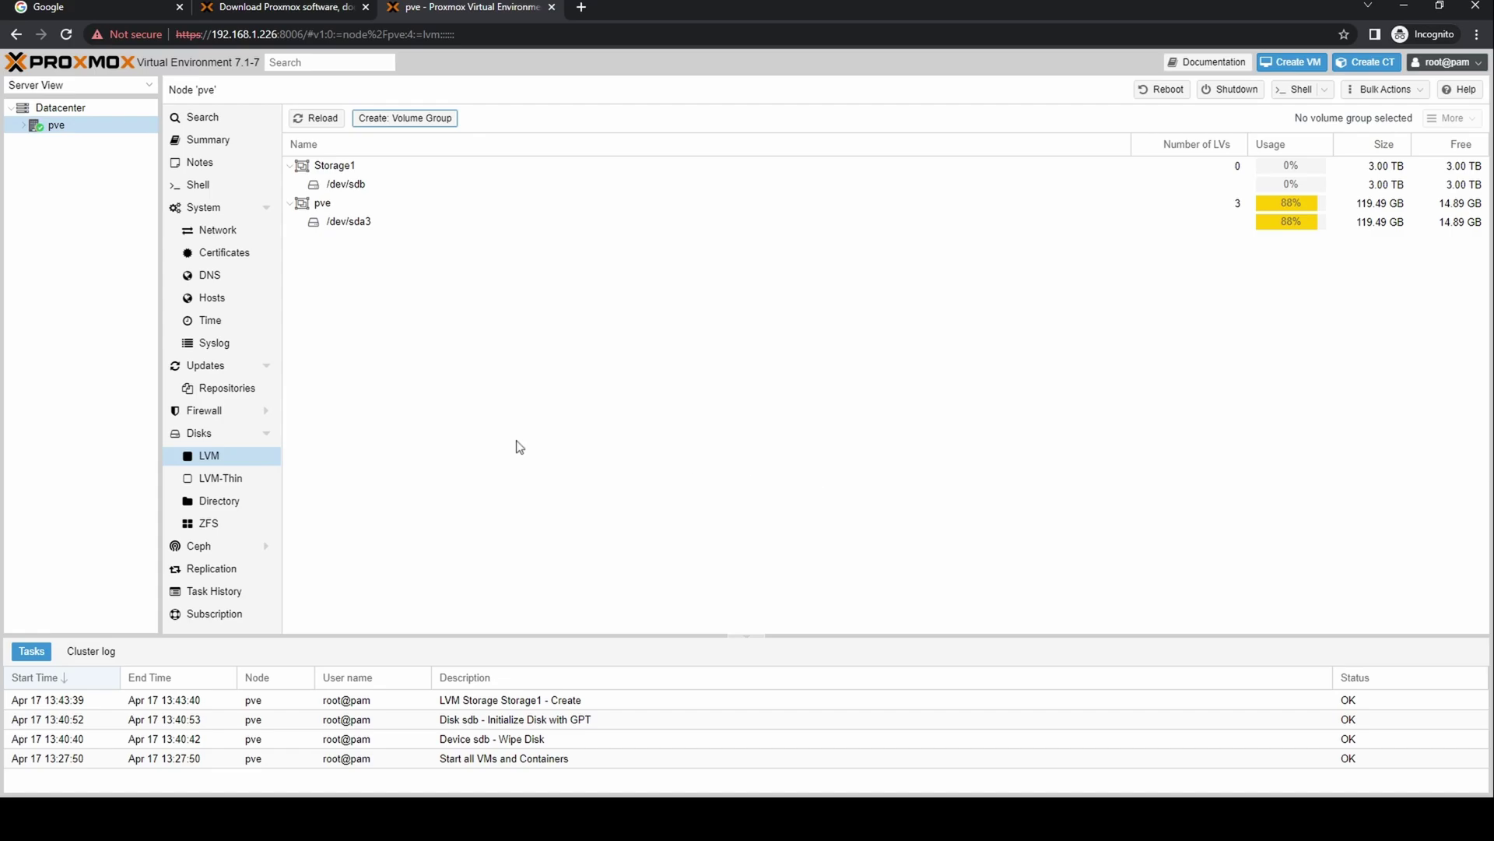
Step: Check the usage of /dev/sdb in the node's disk list, and return to the Datacenter level
{"action": "left_click", "coordinate": [212, 441]}
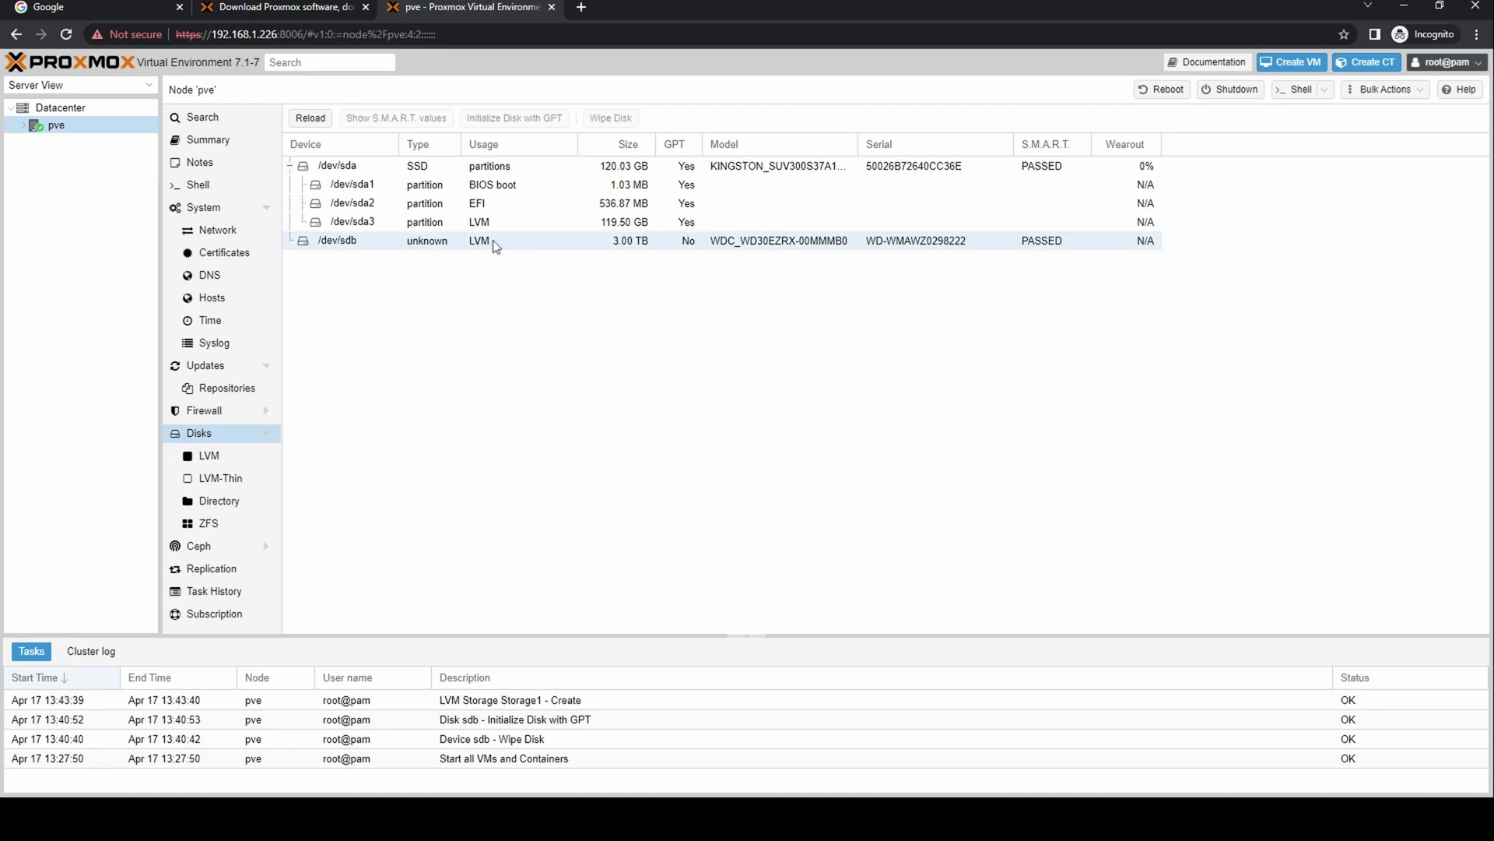
{"action": "left_click", "coordinate": [53, 109]}
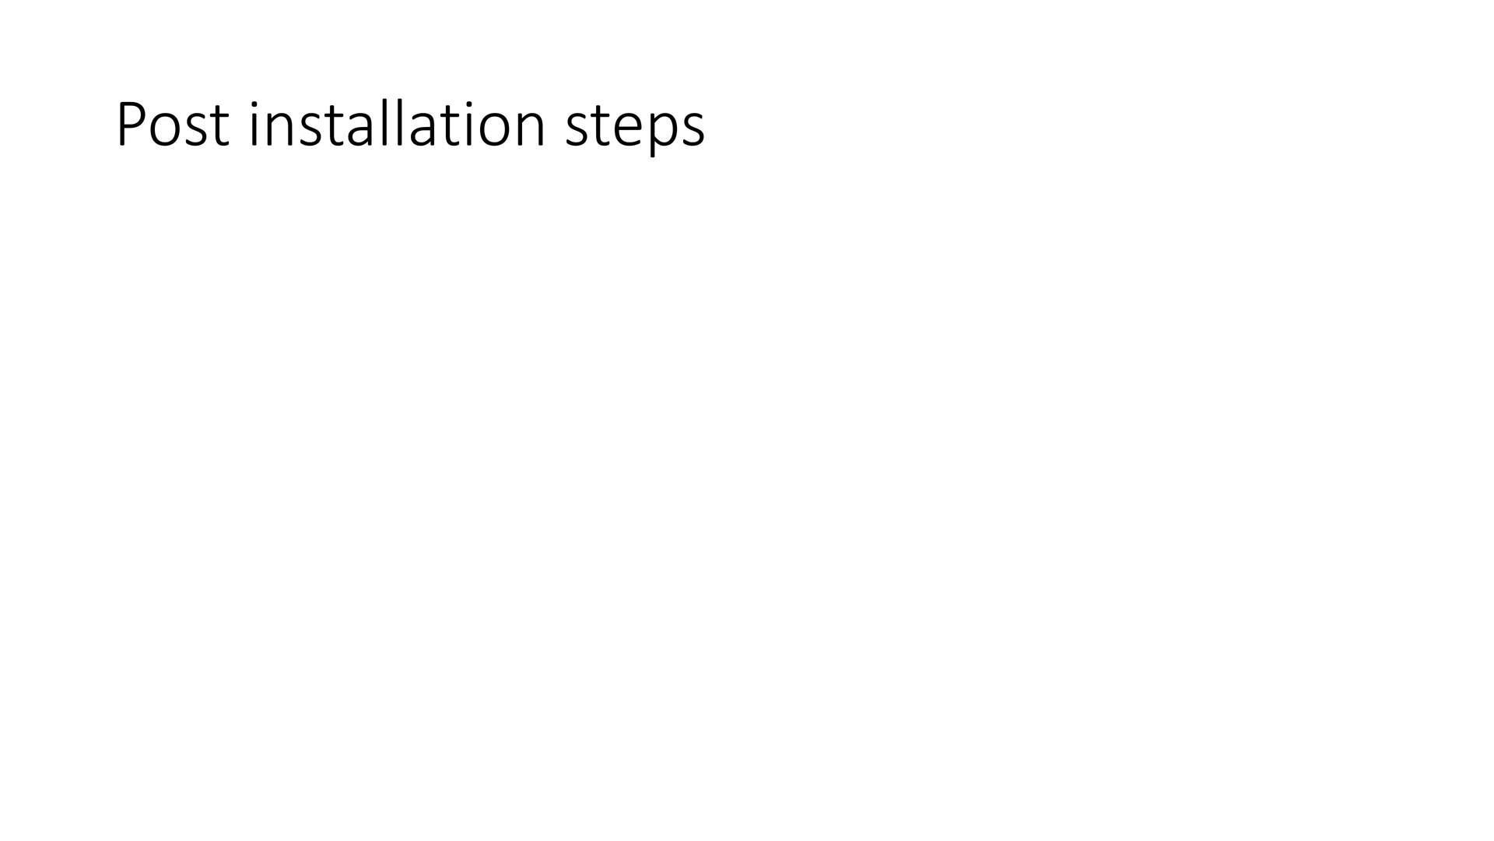
{"action": "key", "text": "Right"}
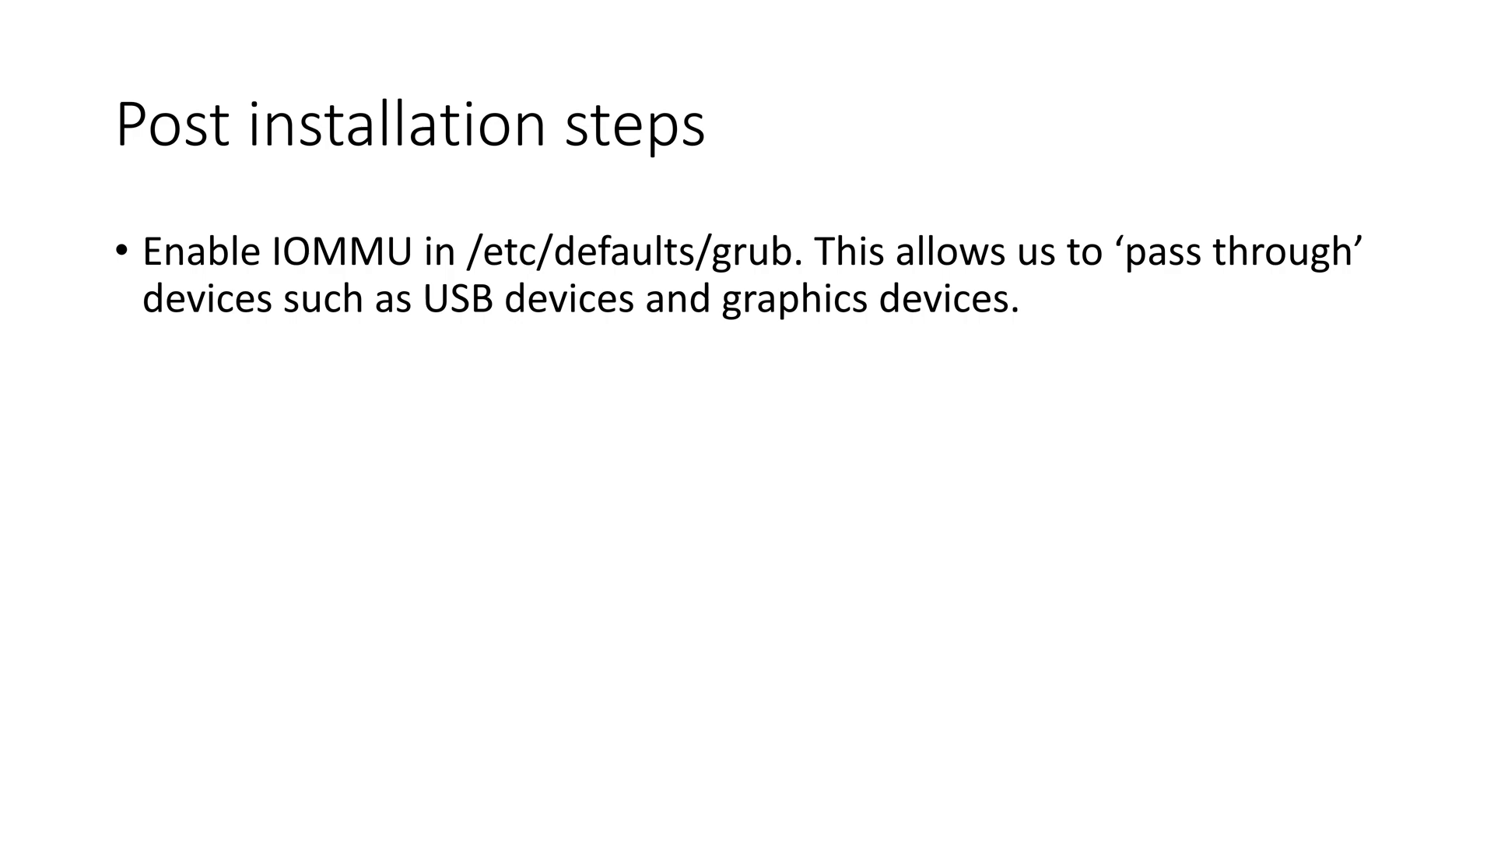
{"action": "key", "text": "Right"}
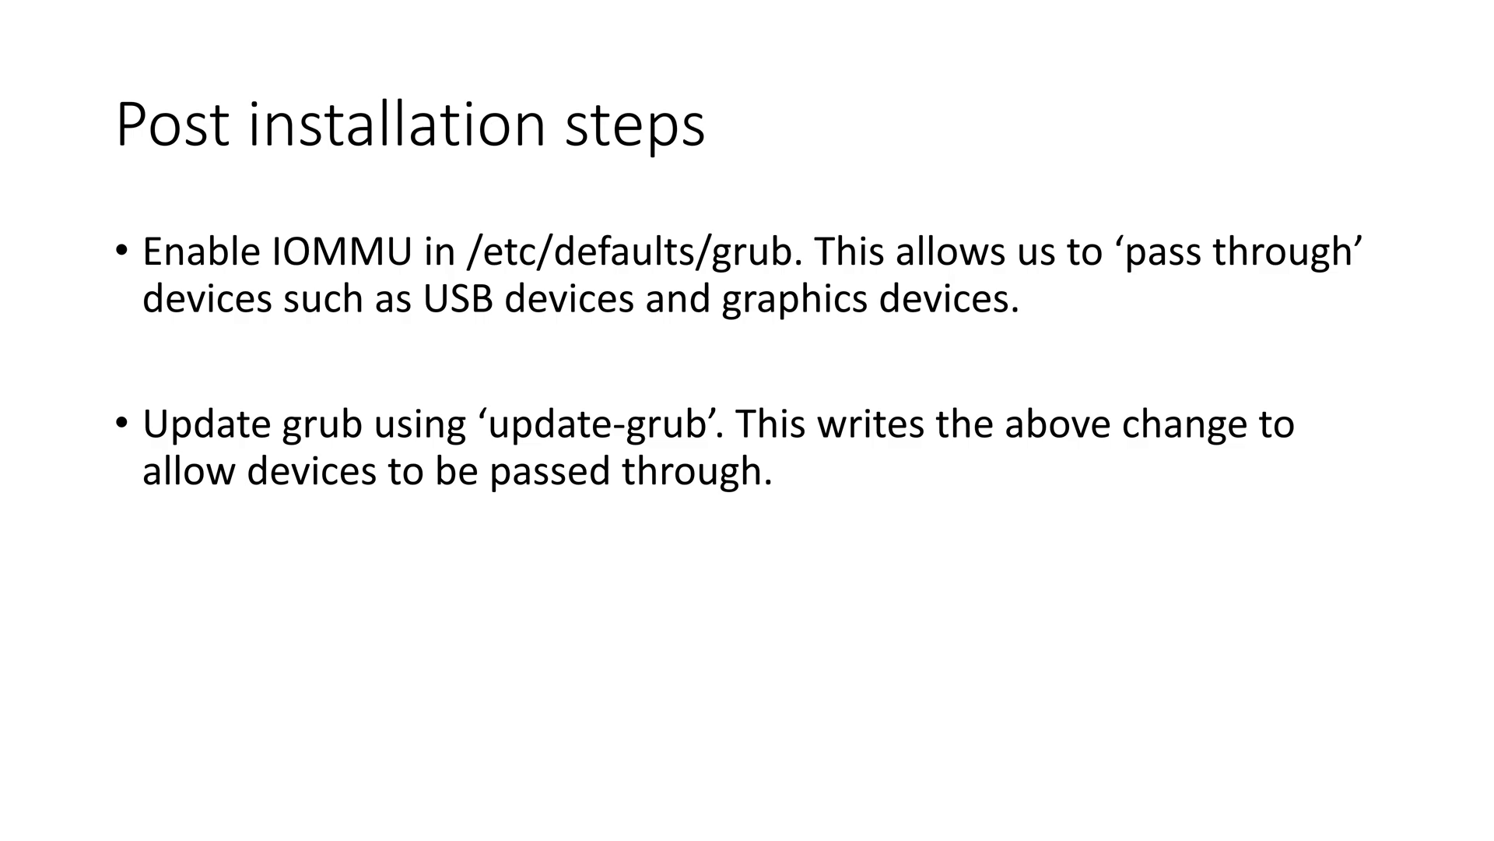
{"action": "key", "text": "Right"}
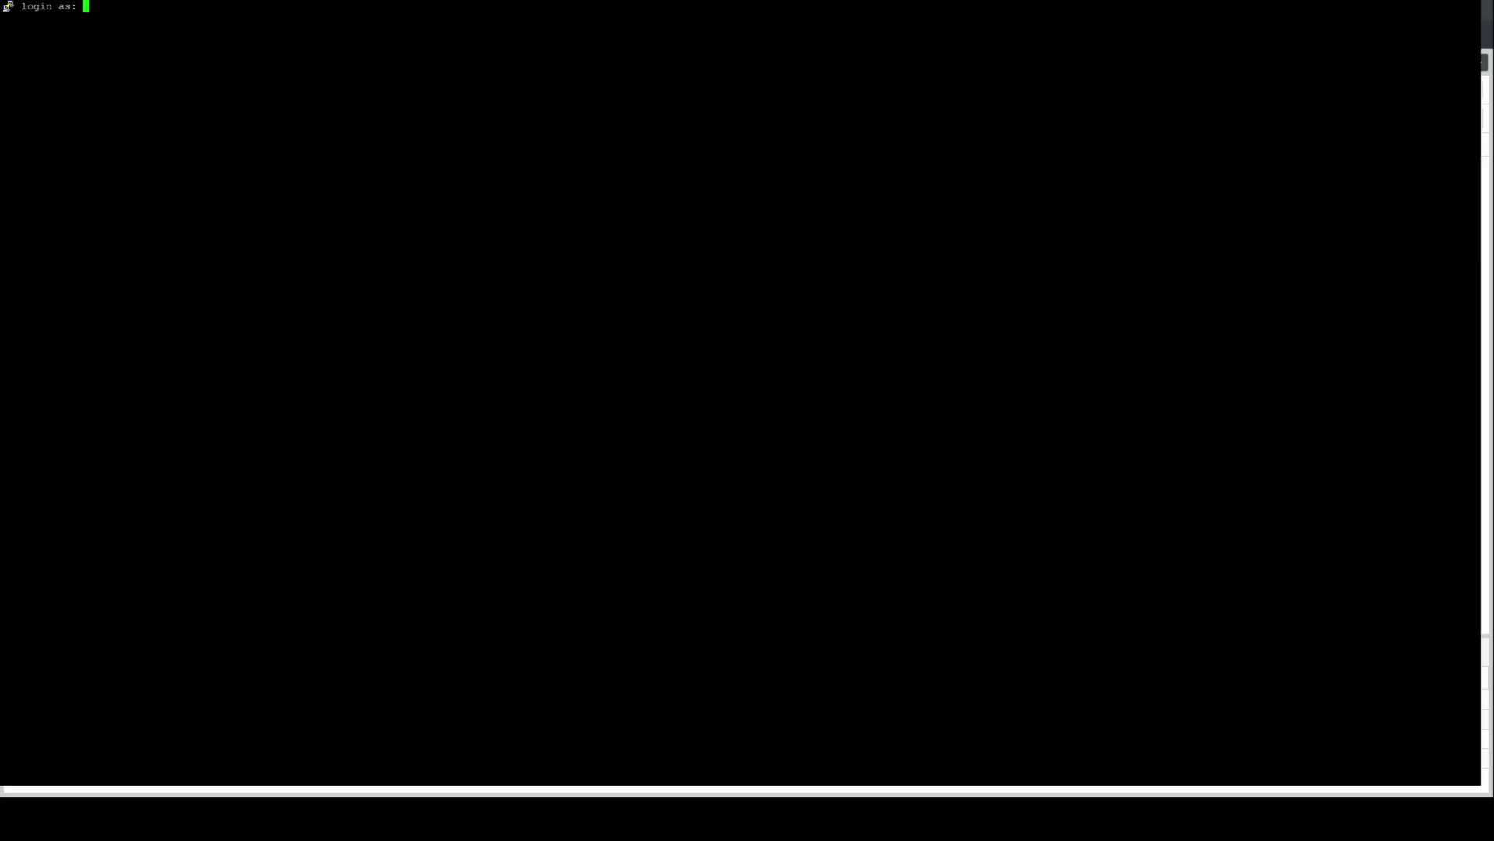
Step: In the SSH terminal, log in to 192.168.1.226 as root with the account password
{"action": "type", "text": "root"}
{"action": "key", "text": "Return"}
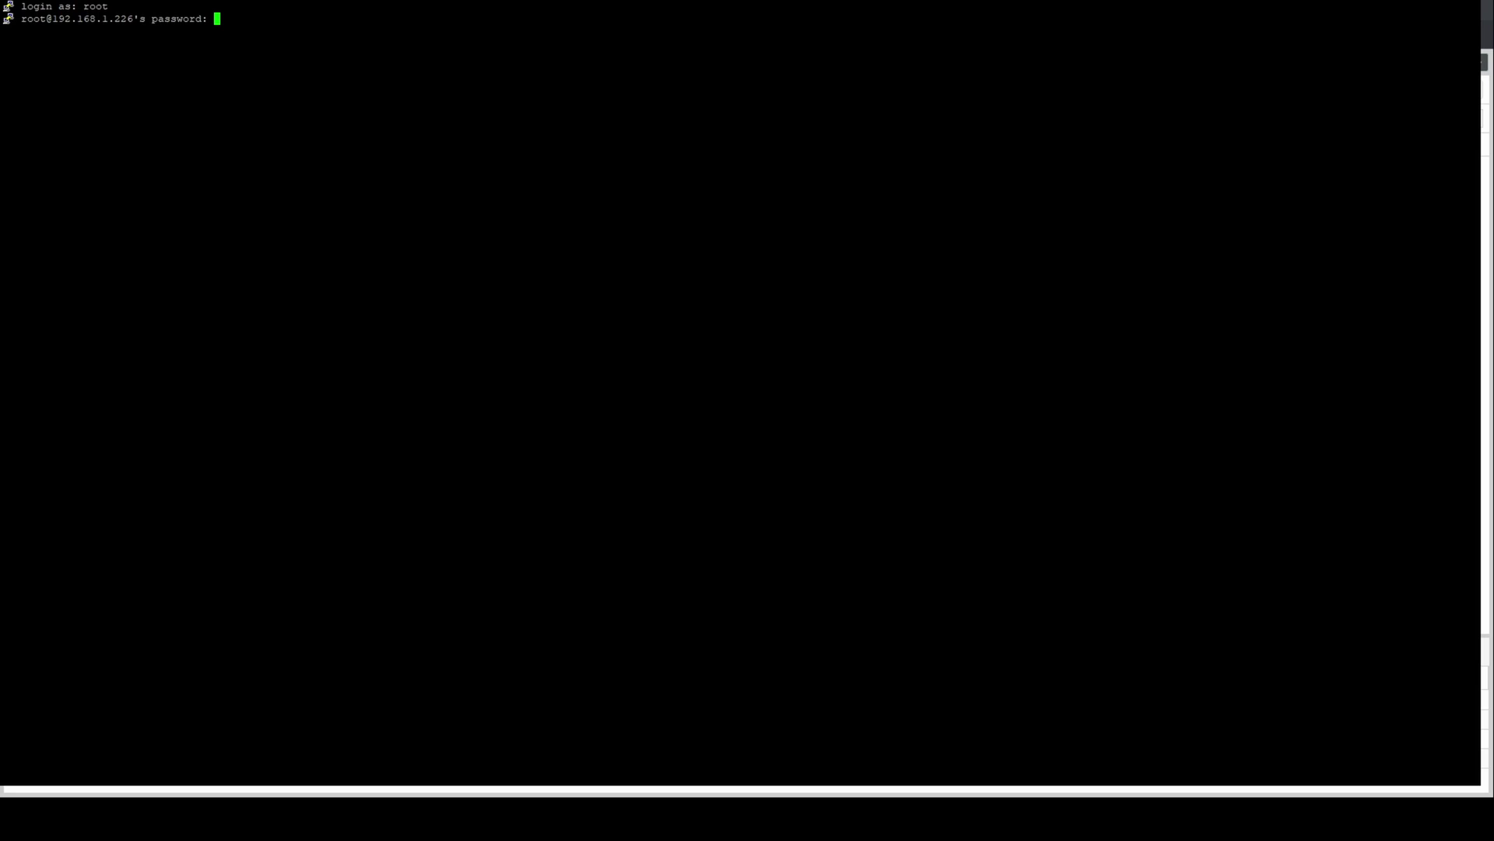
{"action": "key", "text": "Return"}
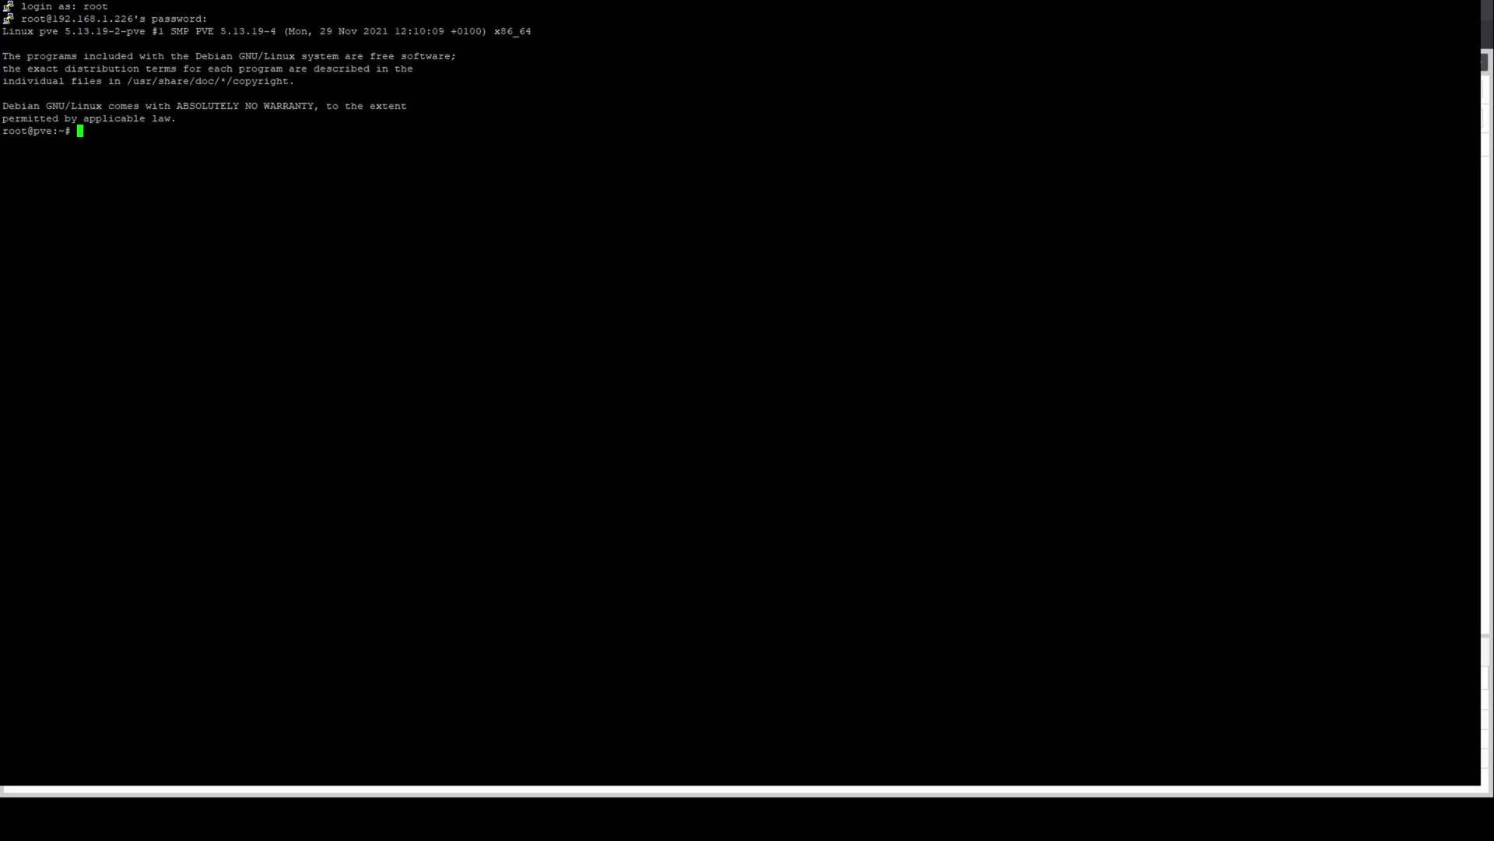
Step: Open /etc/default/grub in the nano editor
{"action": "type", "text": "nano /etc/default/grub"}
{"action": "key", "text": "Return"}
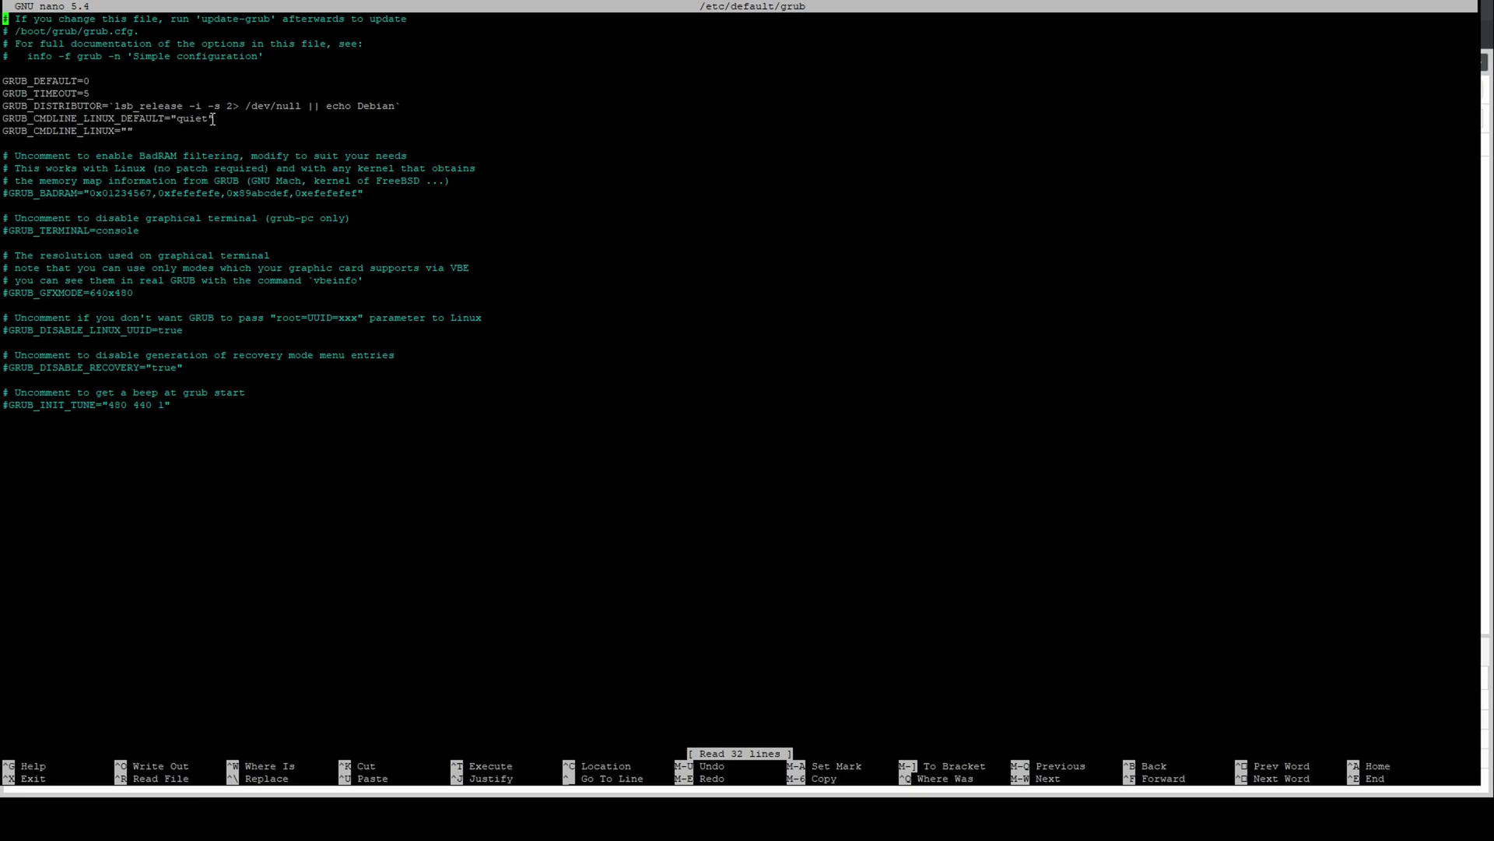
Step: Append intel_iommu=on after quiet inside the GRUB_CMDLINE_LINUX_DEFAULT value, separated by a space
{"action": "key", "text": "Down"}
{"action": "key", "text": "Down"}
{"action": "key", "text": "Down"}
{"action": "key", "text": "Down"}
{"action": "key", "text": "Down"}
{"action": "key", "text": "Down"}
{"action": "key", "text": "Down"}
{"action": "key", "text": "Down"}
{"action": "key", "text": "Right"}
{"action": "key", "text": "Right"}
{"action": "key", "text": "Right"}
{"action": "key", "text": "Right"}
{"action": "key", "text": "Right"}
{"action": "key", "text": "Right"}
{"action": "key", "text": "Right"}
{"action": "key", "text": "Right"}
{"action": "key", "text": "Right"}
{"action": "key", "text": "Right"}
{"action": "key", "text": "Right"}
{"action": "key", "text": "Right"}
{"action": "key", "text": "Right"}
{"action": "key", "text": "Right"}
{"action": "key", "text": "Right"}
{"action": "key", "text": "Right"}
{"action": "key", "text": "Right"}
{"action": "key", "text": "Right"}
{"action": "key", "text": "Right"}
{"action": "key", "text": "Right"}
{"action": "key", "text": "Right"}
{"action": "key", "text": "Right"}
{"action": "key", "text": "Right"}
{"action": "key", "text": "Right"}
{"action": "key", "text": "Right"}
{"action": "key", "text": "Right"}
{"action": "key", "text": "Right"}
{"action": "key", "text": "Right"}
{"action": "key", "text": "Right"}
{"action": "key", "text": "Right"}
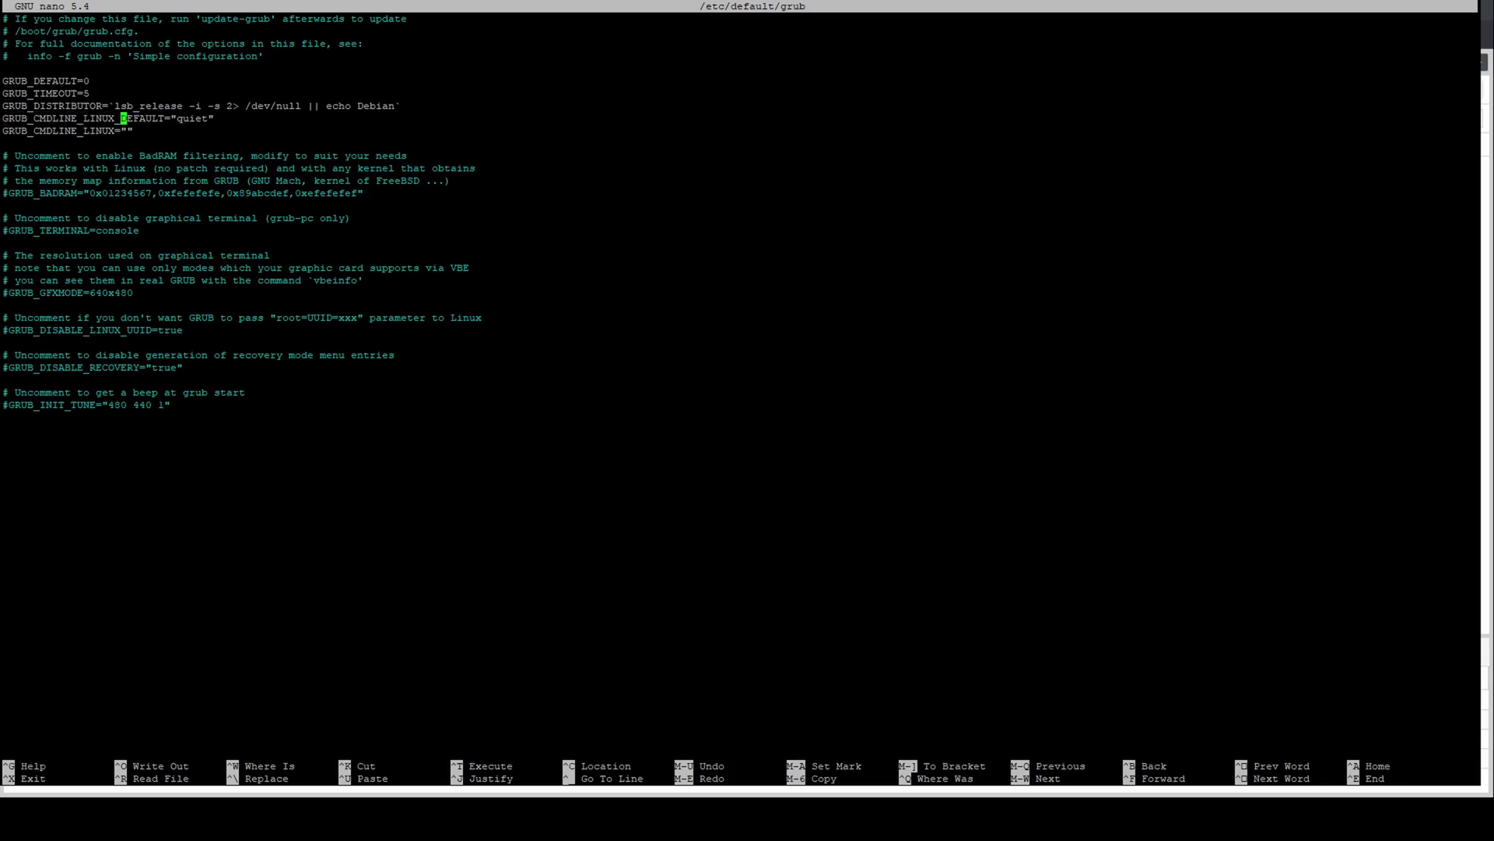
{"action": "key", "text": "Right"}
{"action": "key", "text": "Right"}
{"action": "type", "text": "intel_iommu=on"}
Step: Save /etc/default/grub, exit nano, and regenerate the boot configuration with update-grub
{"action": "key", "text": "ctrl+x"}
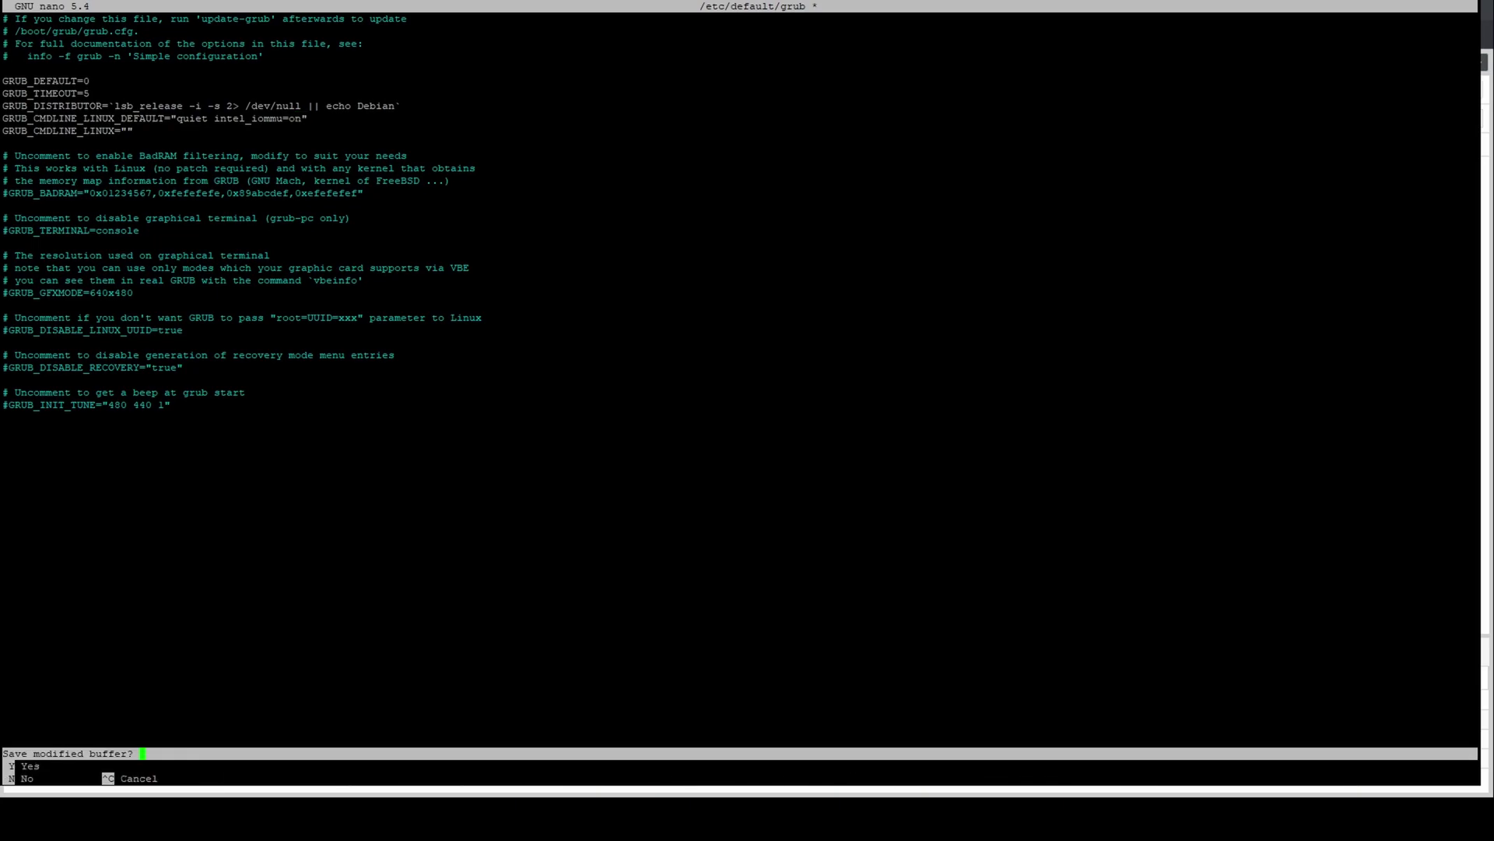
{"action": "key", "text": "y"}
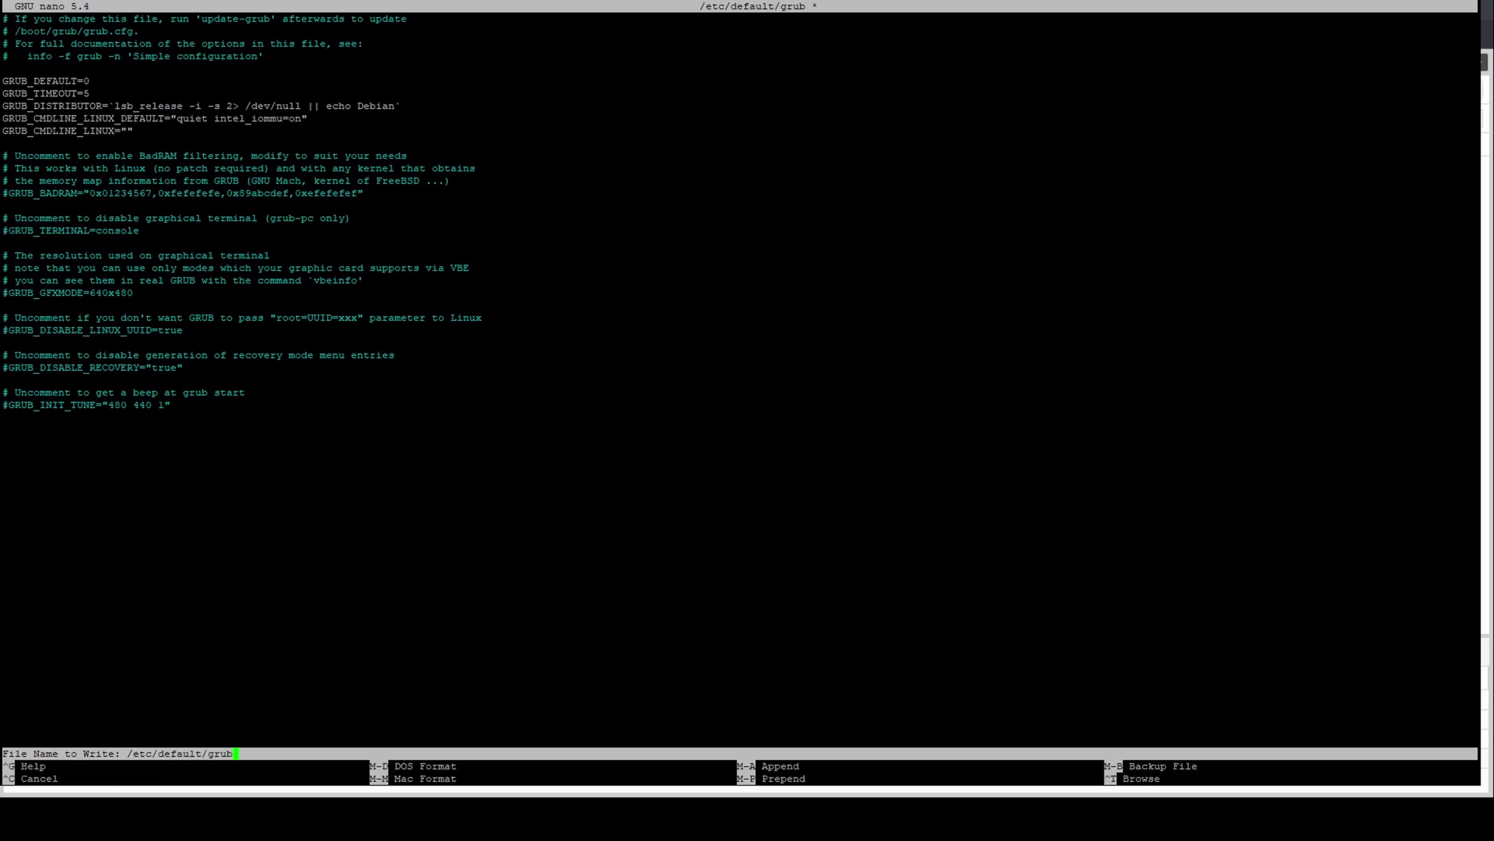
{"action": "key", "text": "Return"}
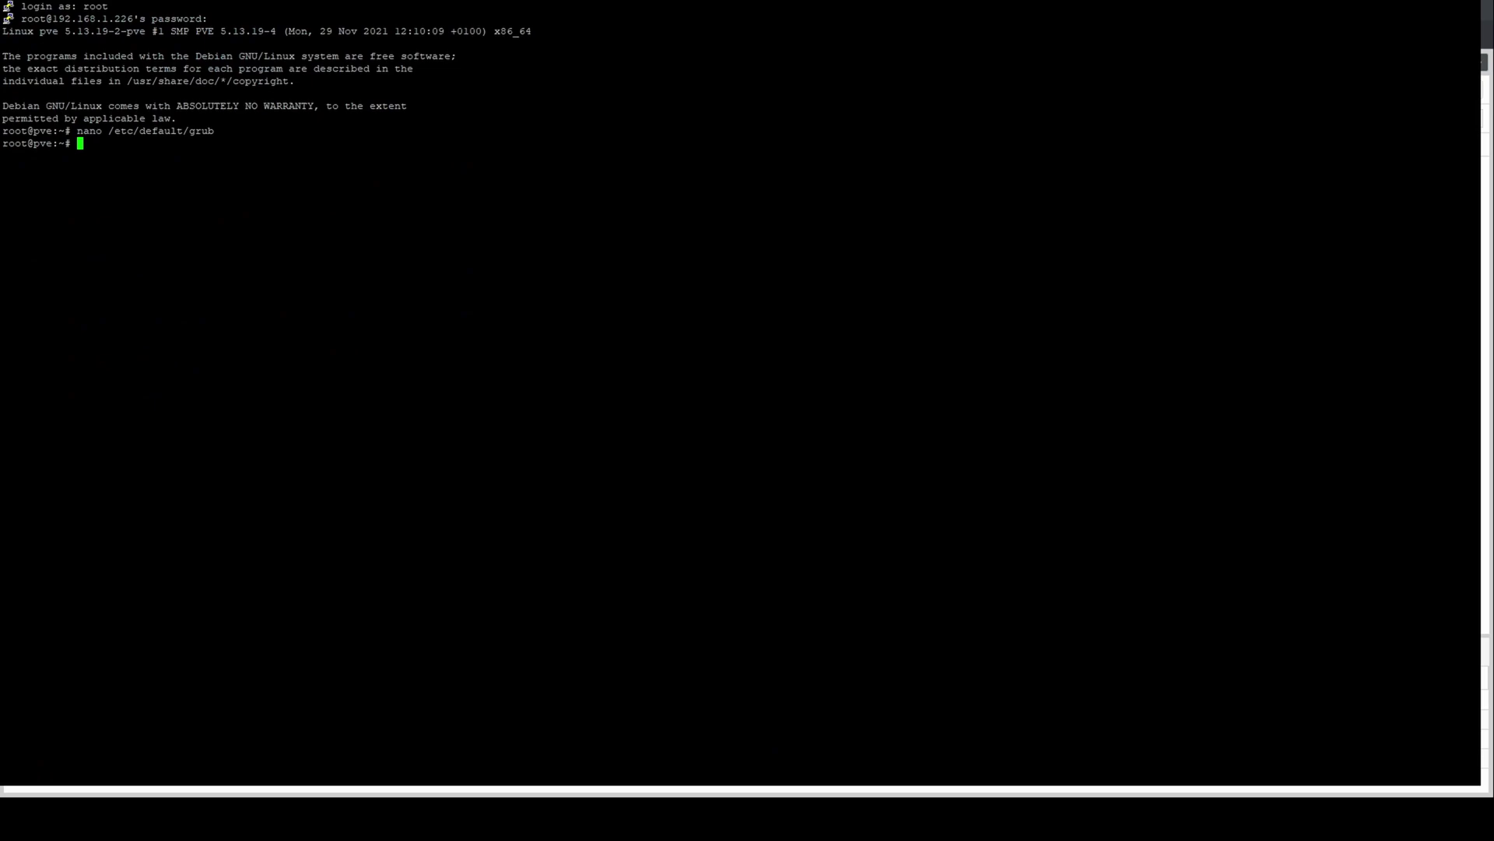
{"action": "type", "text": "update-grub"}
{"action": "key", "text": "Return"}
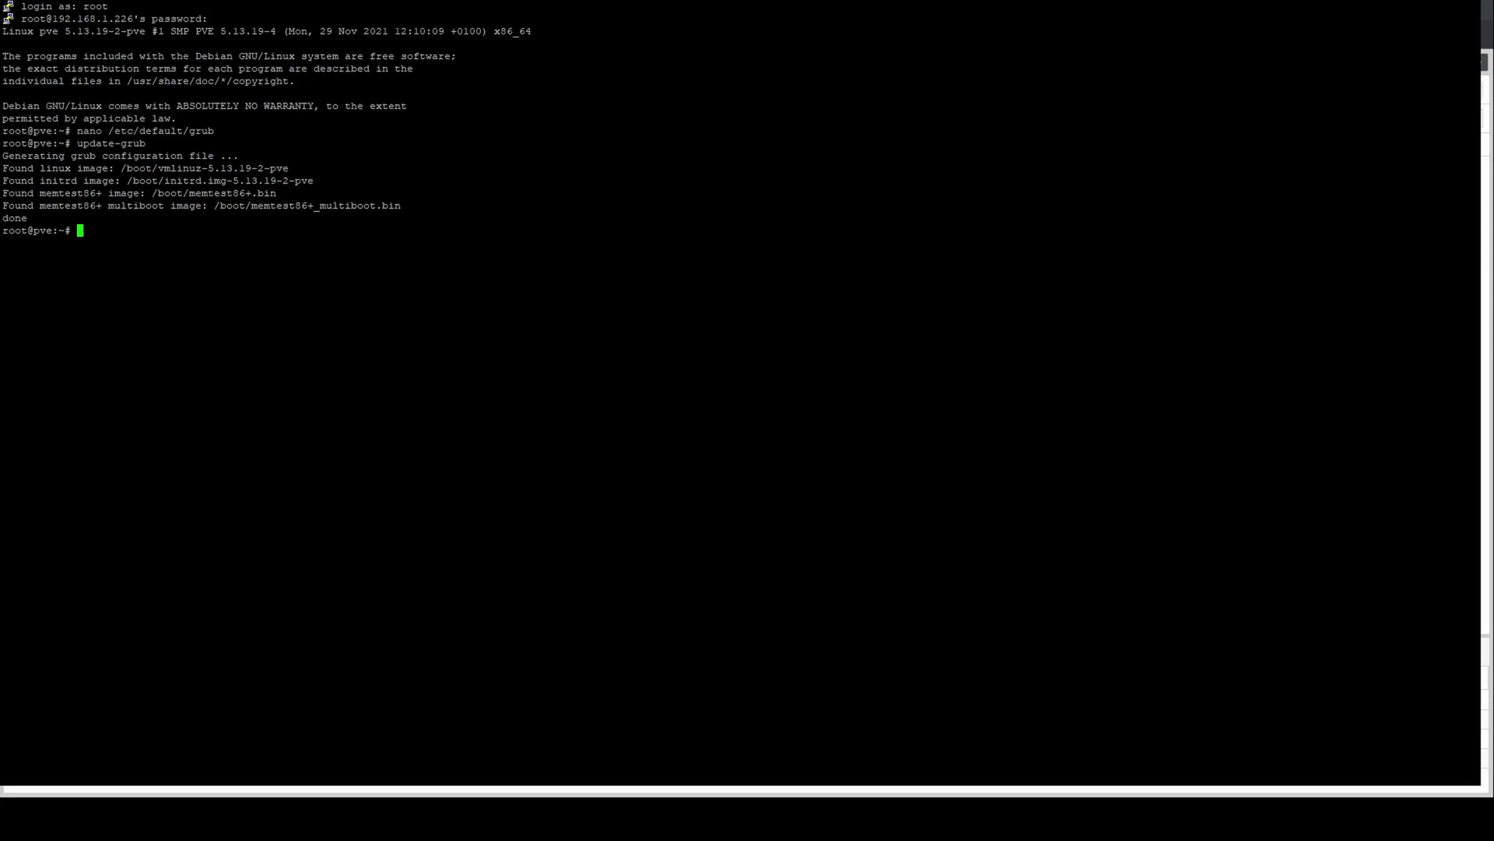
Step: Open /etc/modules in nano and add vfio, vfio_iommu_type1, vfio_pci and vfio_virqfd on separate lines below the comments
{"action": "type", "text": "nano /etc/modules"}
{"action": "key", "text": "Return"}
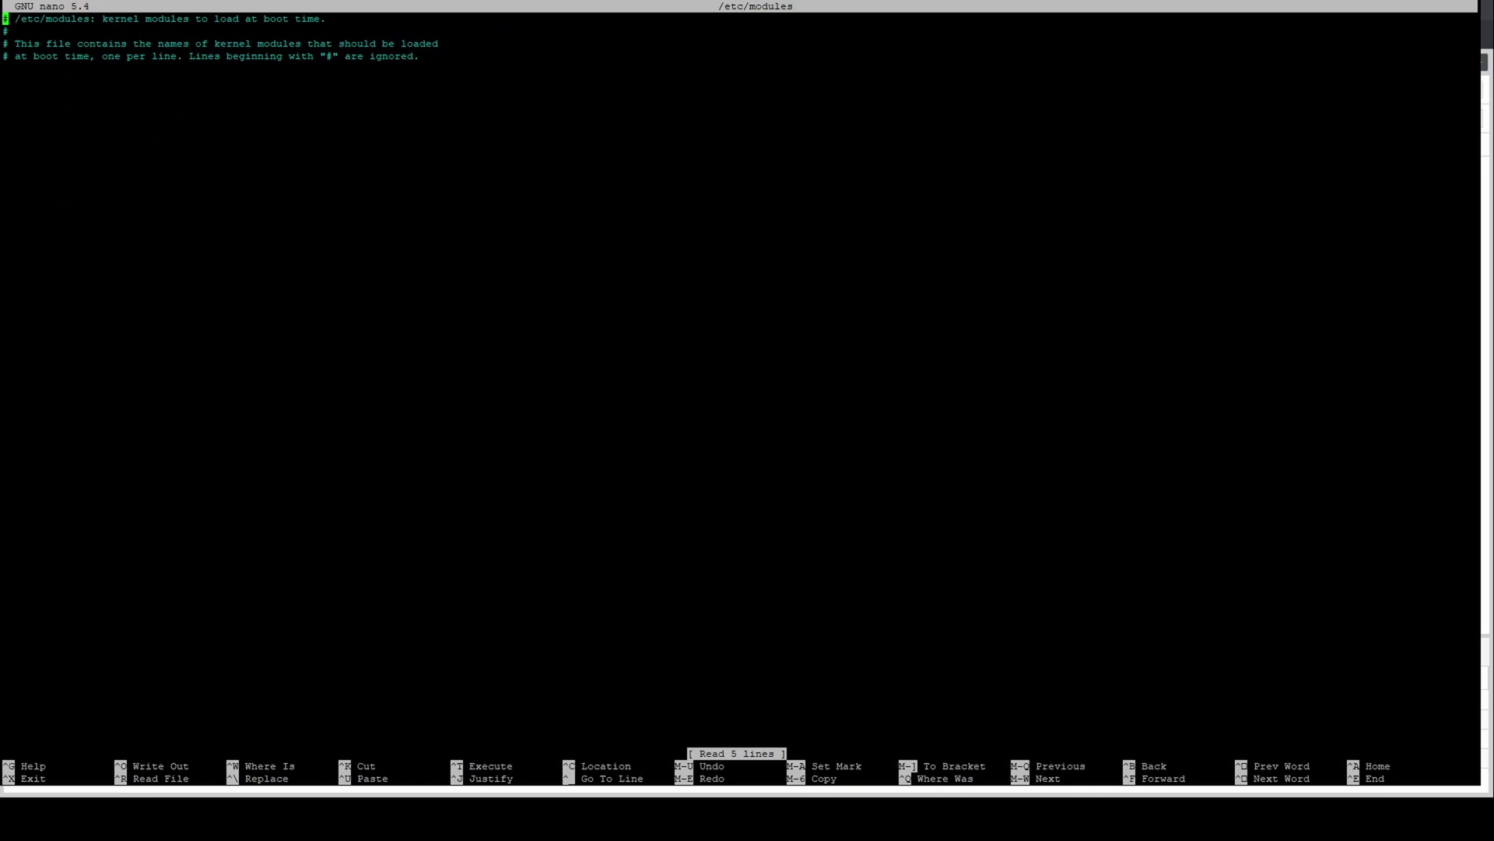
{"action": "key", "text": "Down"}
{"action": "key", "text": "Down"}
{"action": "key", "text": "Down"}
{"action": "key", "text": "Down"}
{"action": "key", "text": "Down"}
{"action": "key", "text": "Down"}
{"action": "type", "text": "vfio"}
{"action": "key", "text": "Return"}
{"action": "type", "text": "vfio_iommu_type1"}
{"action": "key", "text": "Return"}
{"action": "type", "text": "vfio"}
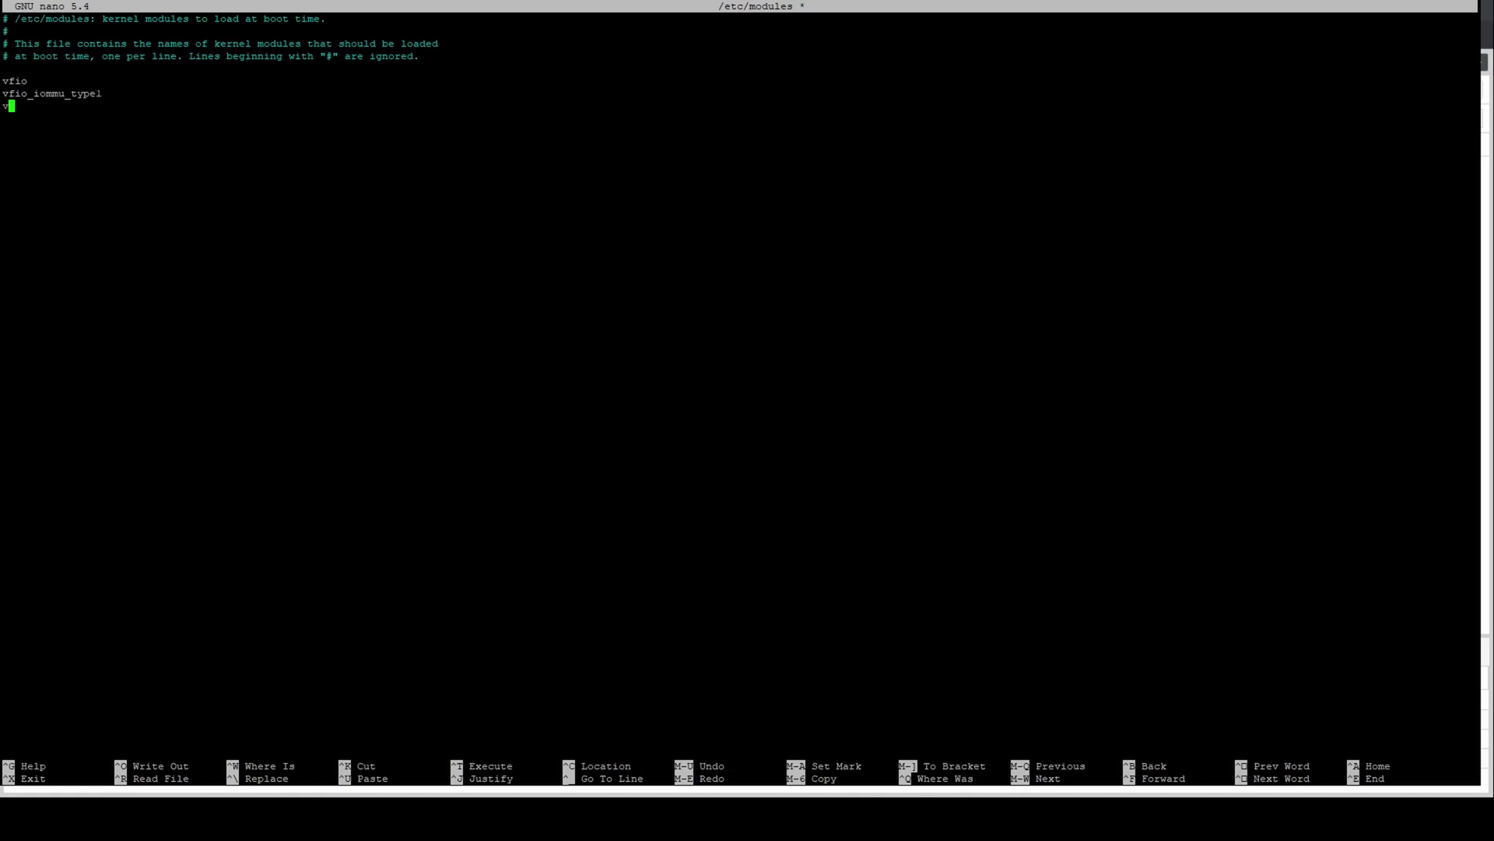
{"action": "type", "text": "_pci"}
{"action": "key", "text": "Return"}
{"action": "type", "text": "vfio_virqfd"}
{"action": "key", "text": "Return"}
Step: Save /etc/modules under its existing name, exit nano, and reboot the server
{"action": "key", "text": "ctrl+x"}
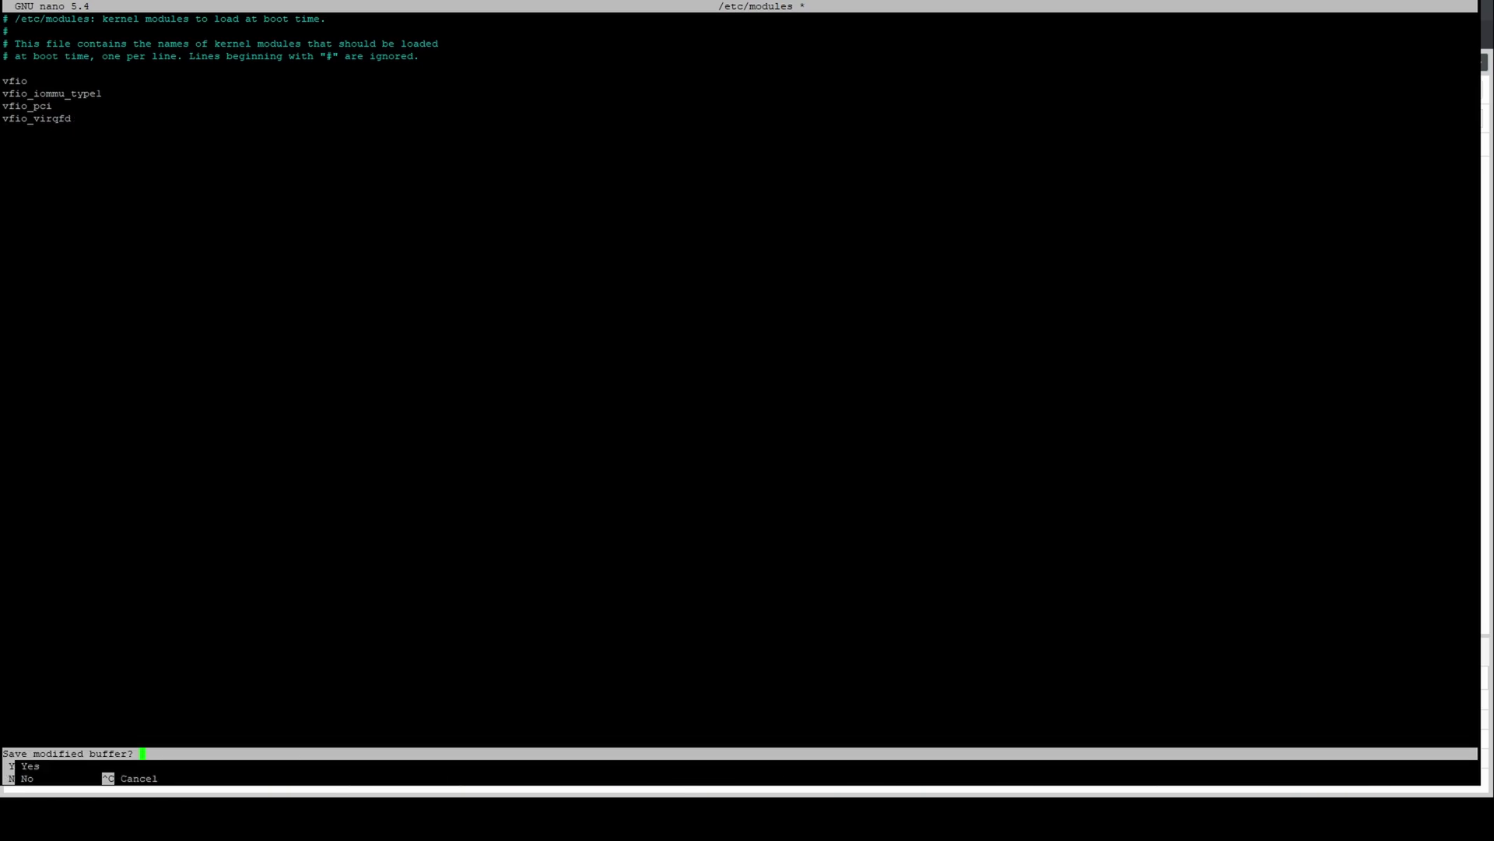
{"action": "key", "text": "y"}
{"action": "key", "text": "Return"}
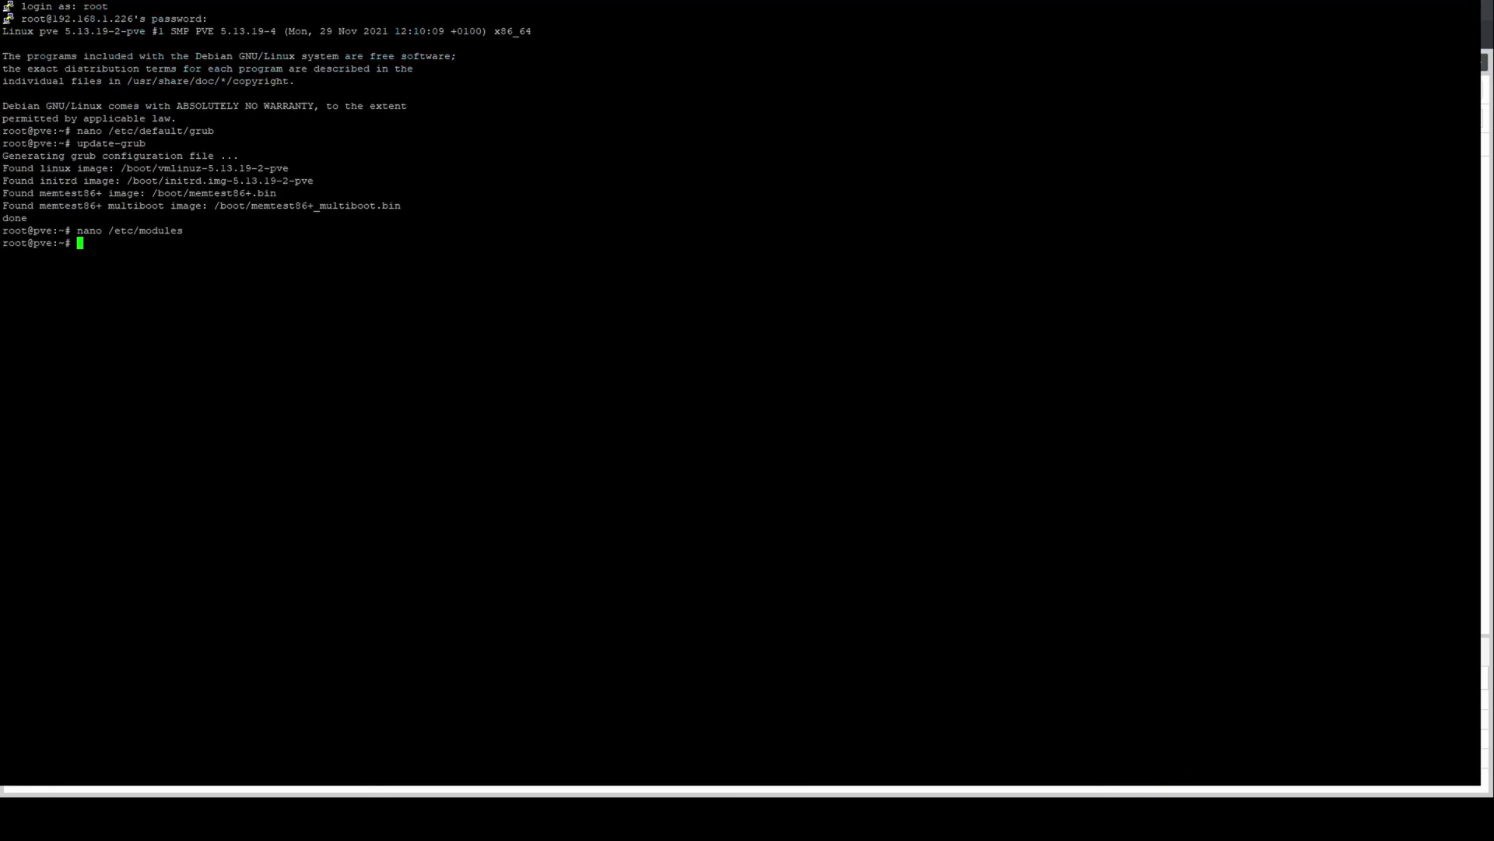
{"action": "type", "text": "reboot"}
{"action": "key", "text": "Return"}
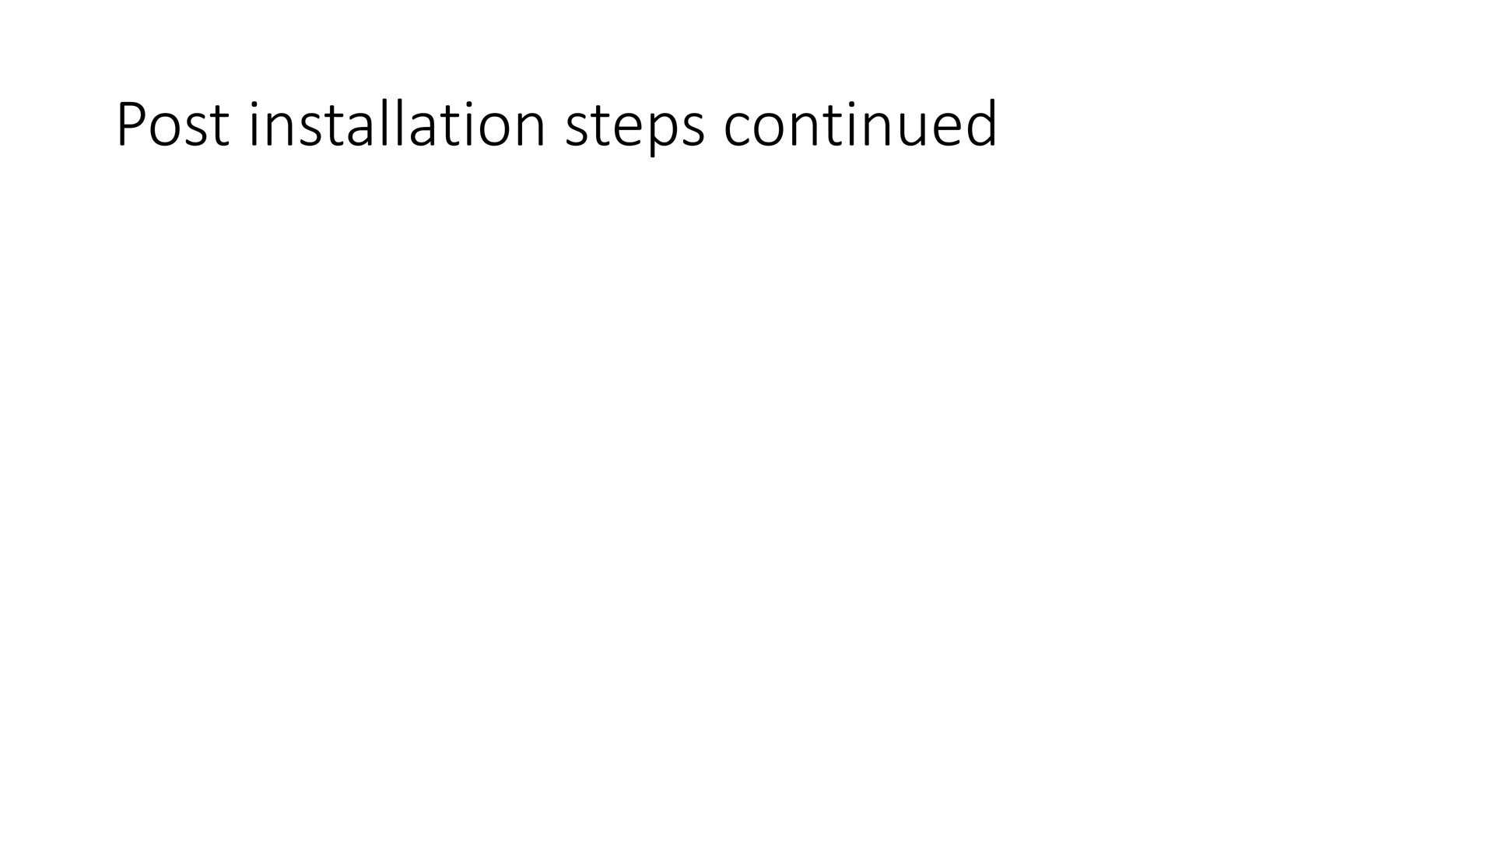
{"action": "key", "text": "Right"}
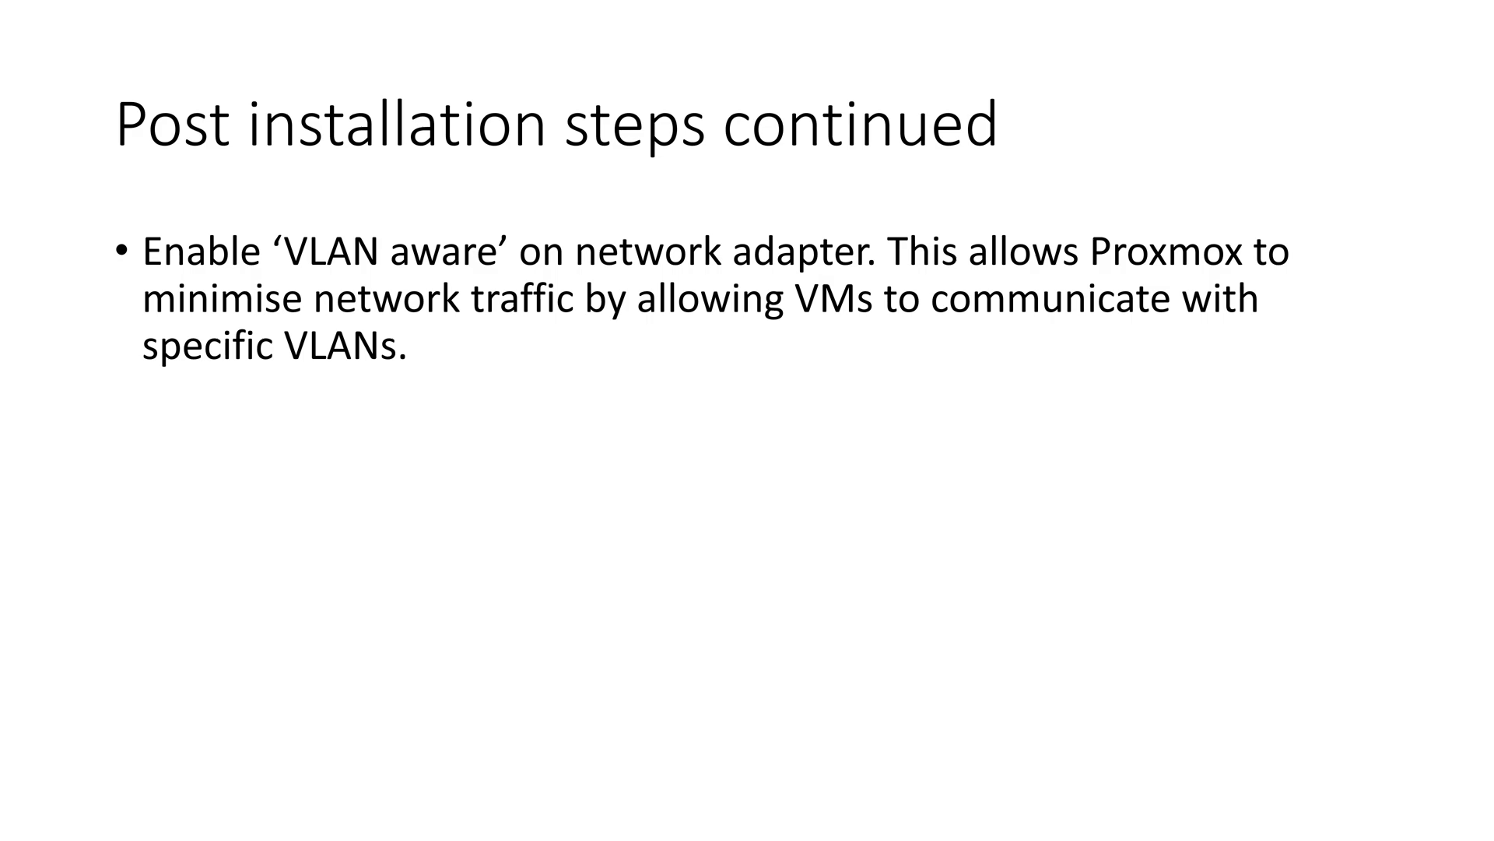
{"action": "key", "text": "Right"}
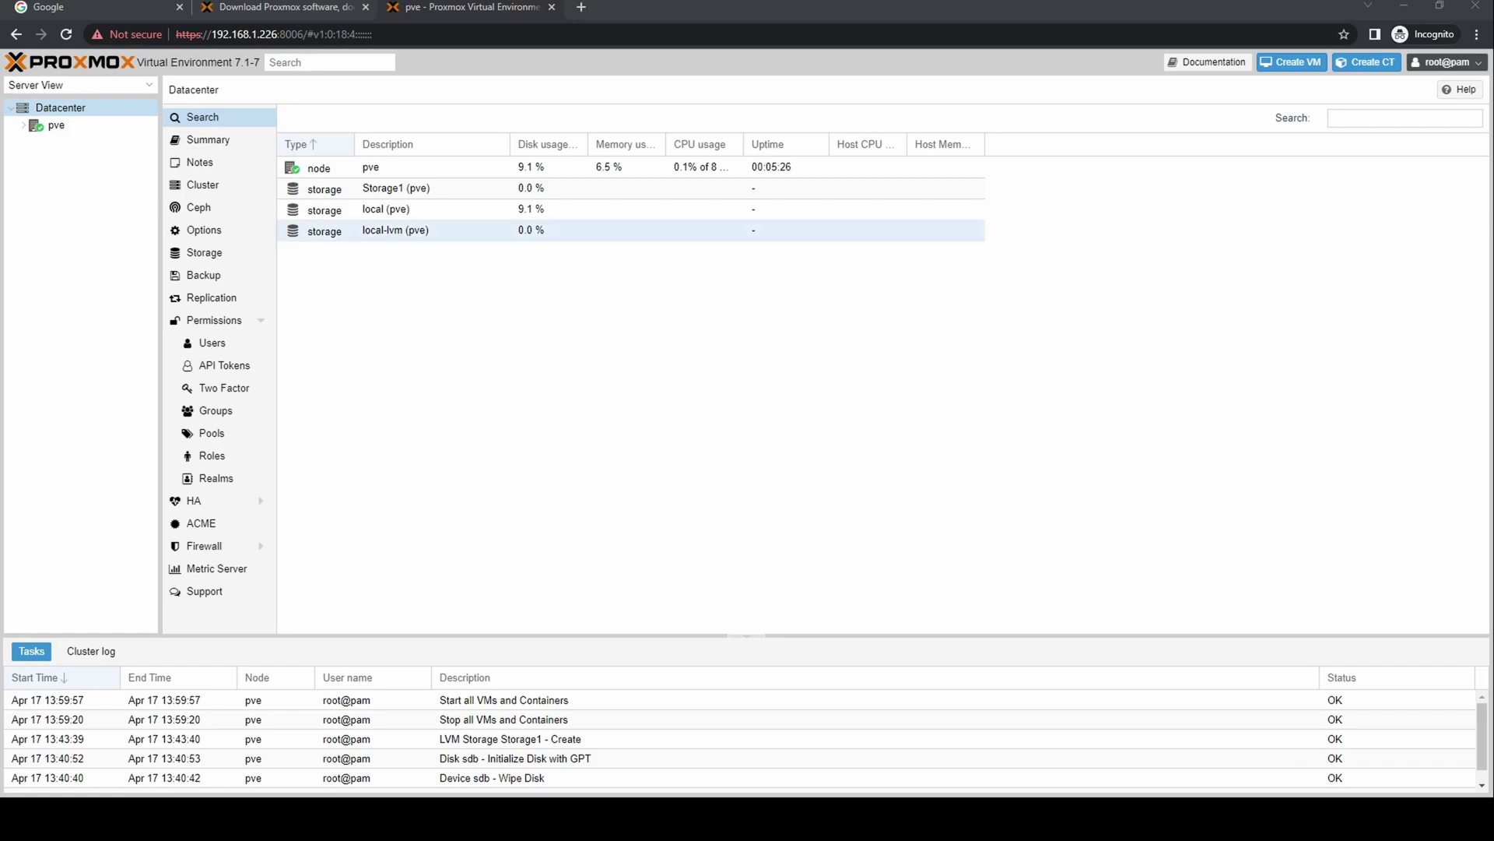
Step: Enable VLAN aware on the pve node's Linux bridge vmbr0, and return to the Datacenter level
{"action": "left_click", "coordinate": [69, 127]}
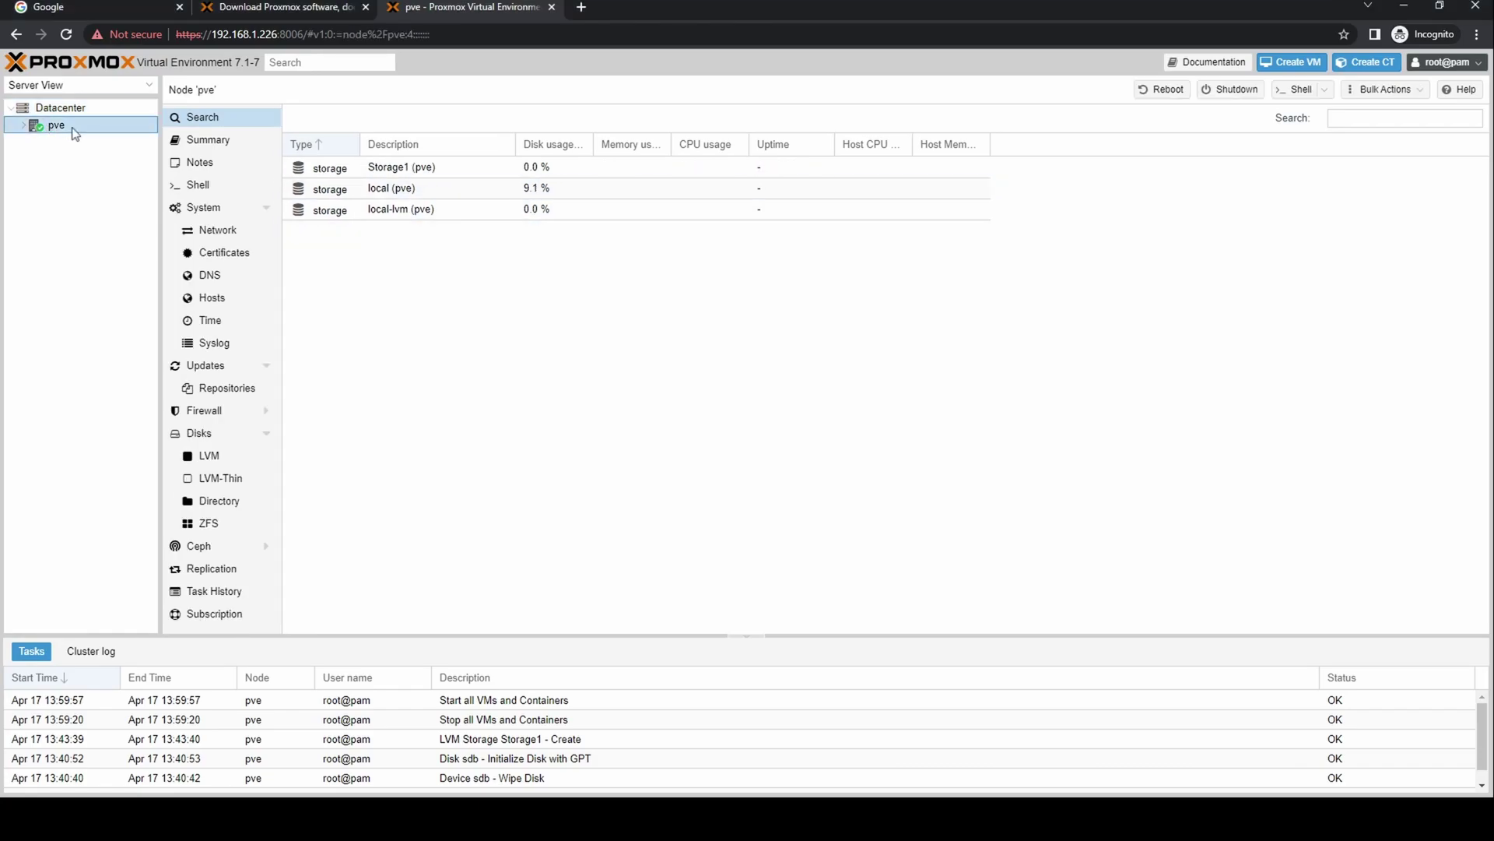
{"action": "left_click", "coordinate": [235, 231]}
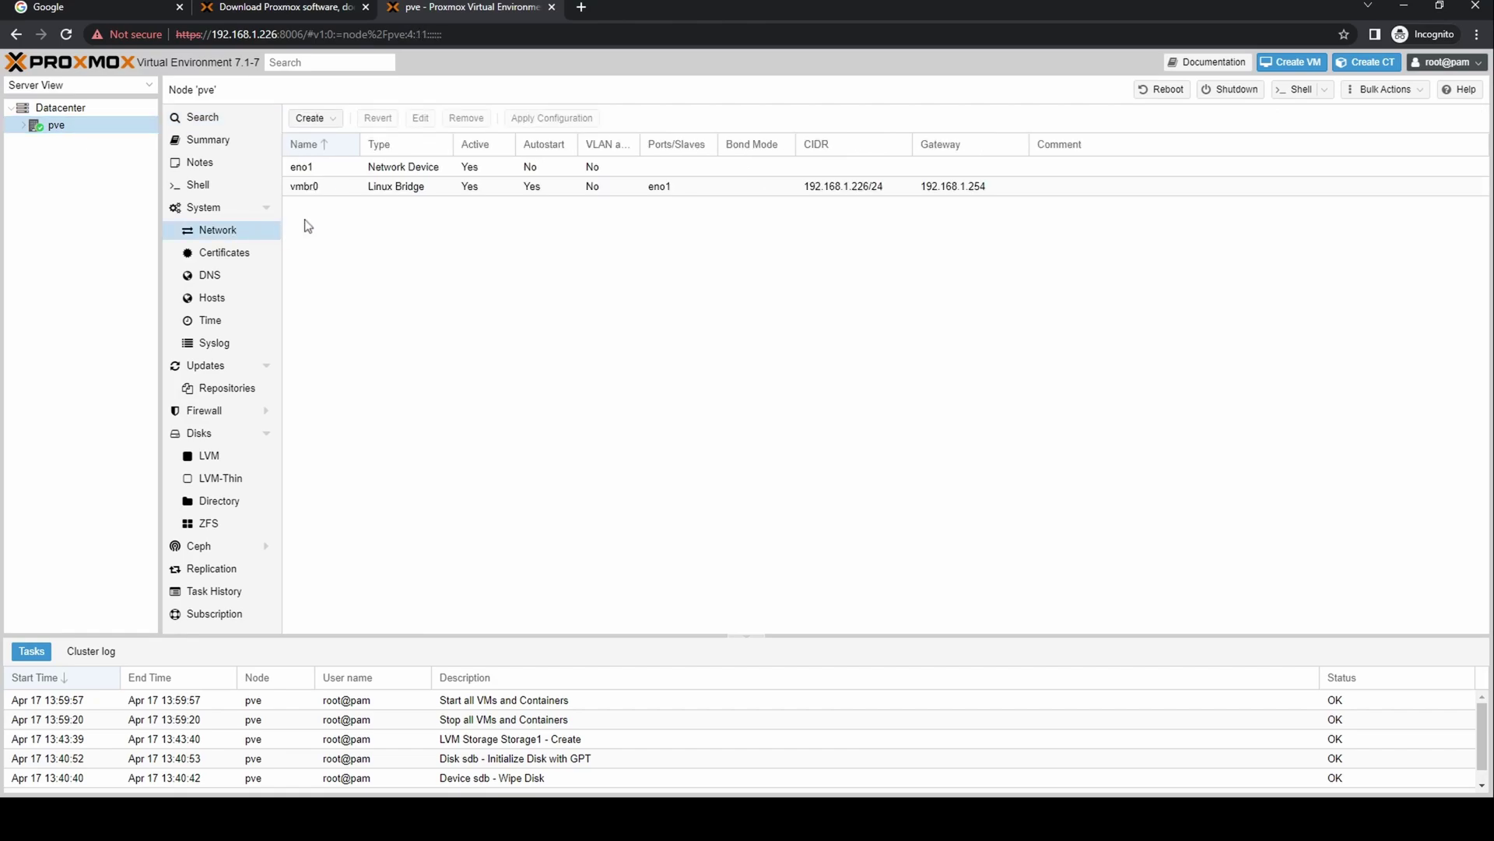
{"action": "double_click", "coordinate": [397, 190]}
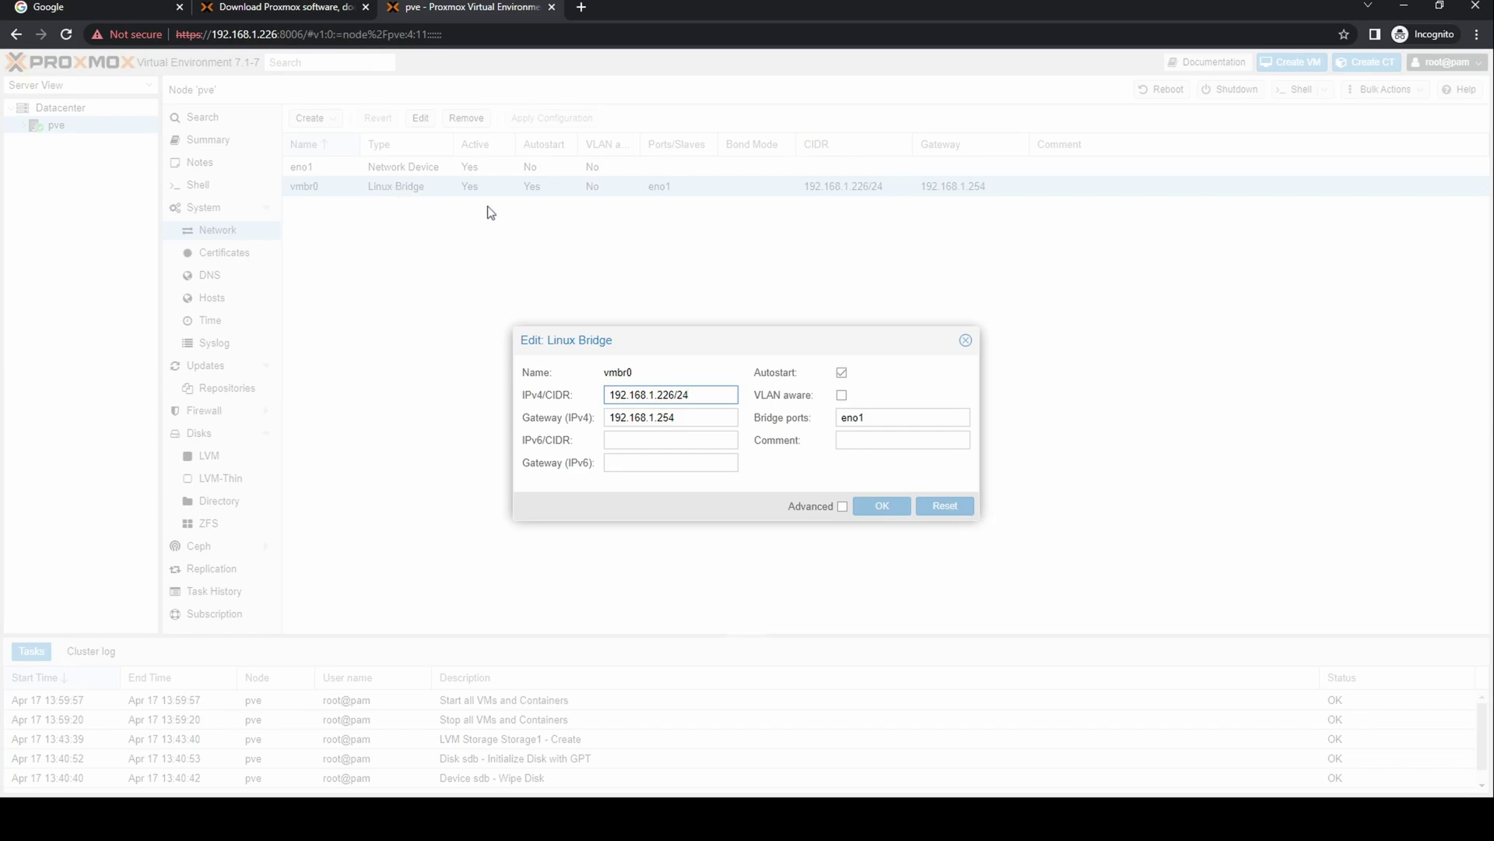
{"action": "left_click", "coordinate": [842, 396]}
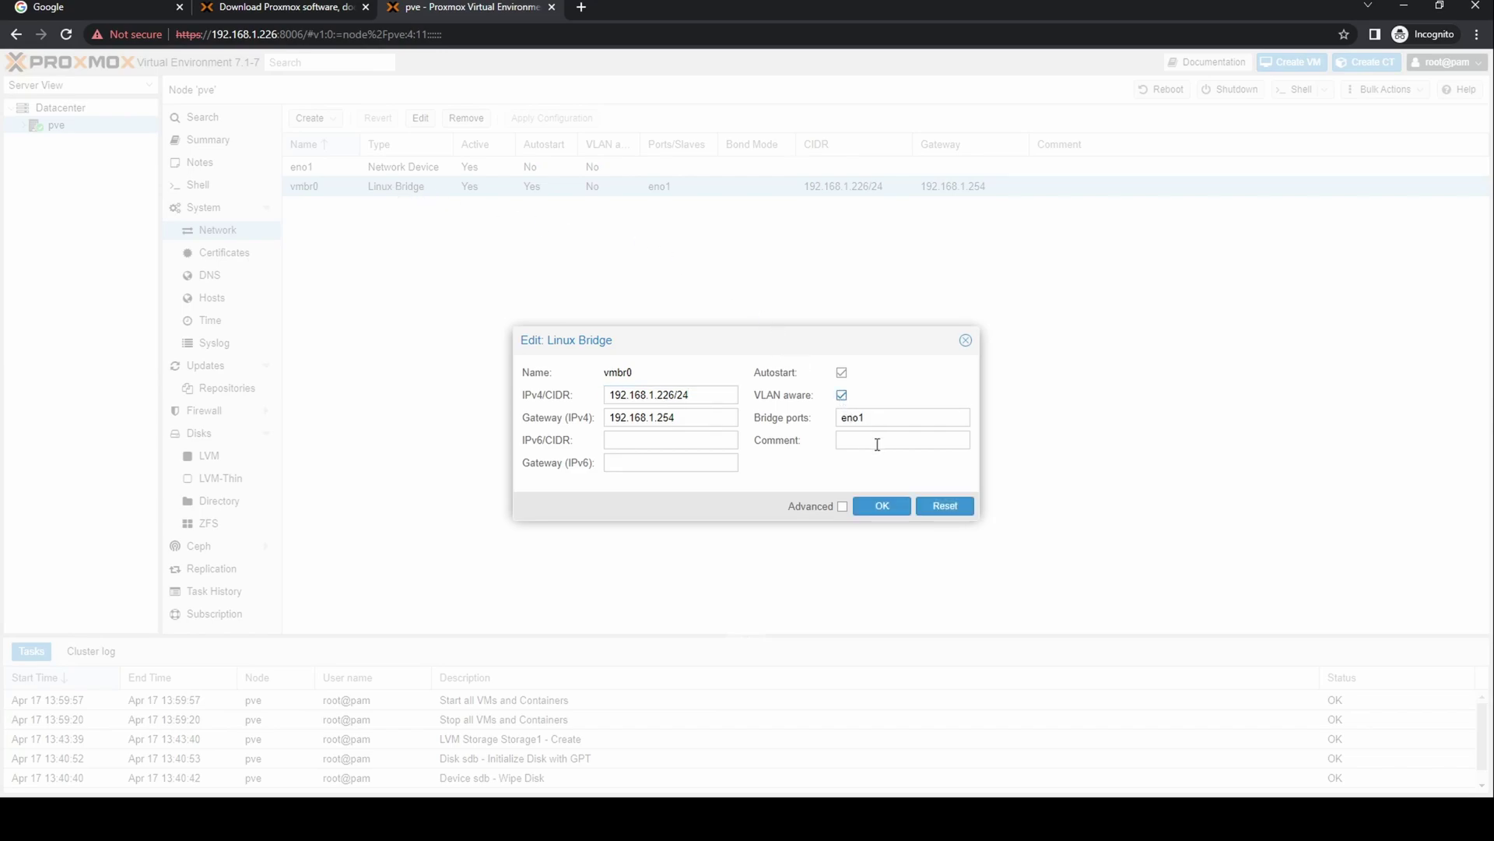
{"action": "left_click", "coordinate": [881, 508]}
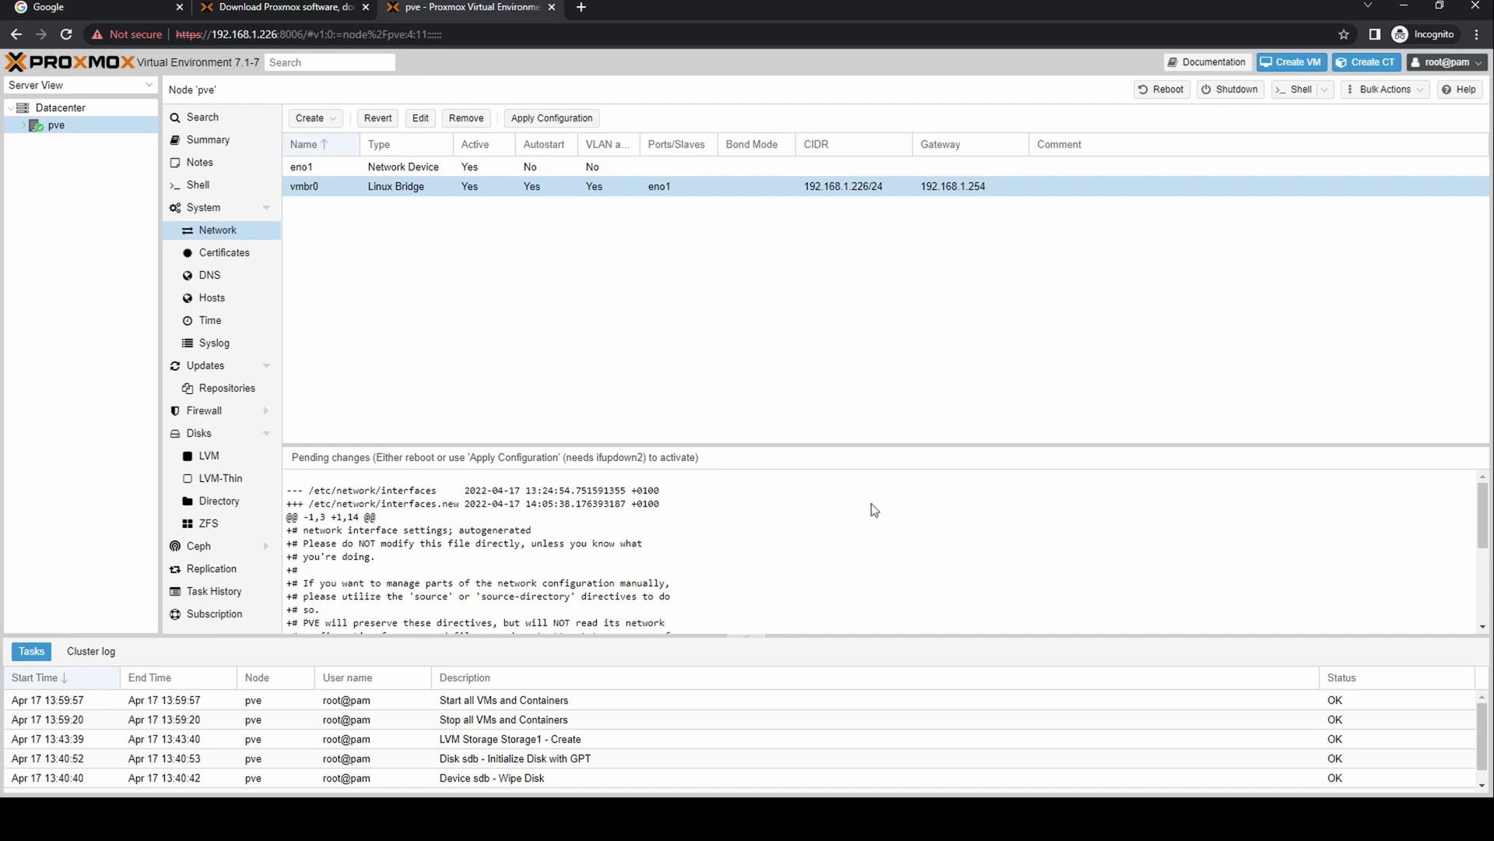
{"action": "left_click", "coordinate": [54, 109]}
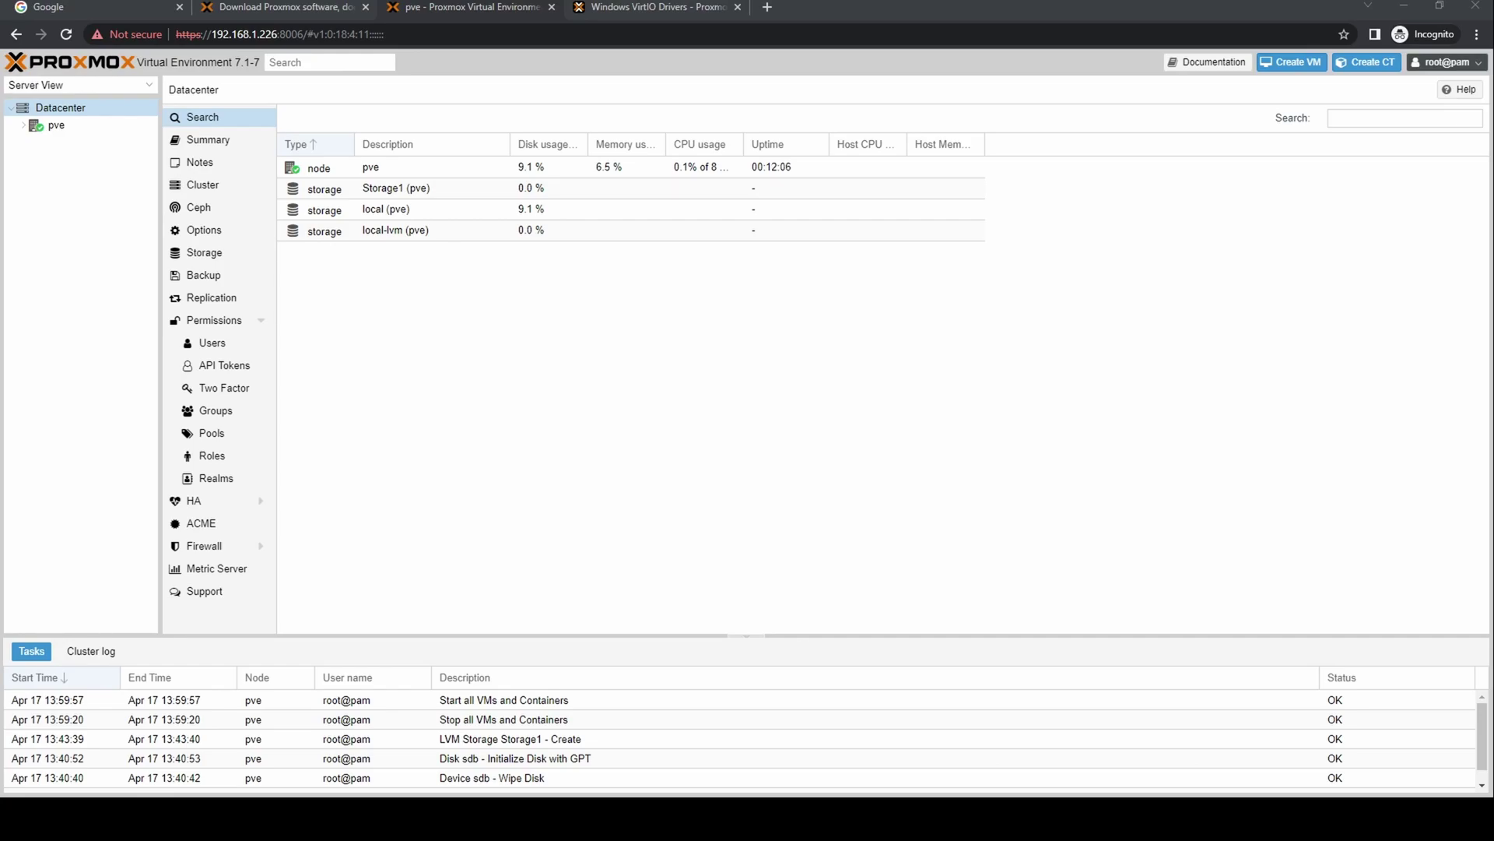
Step: Download the latest stable VirtIO driver ISO from the Proxmox wiki's Windows VirtIO Drivers page
{"action": "left_click", "coordinate": [646, 9]}
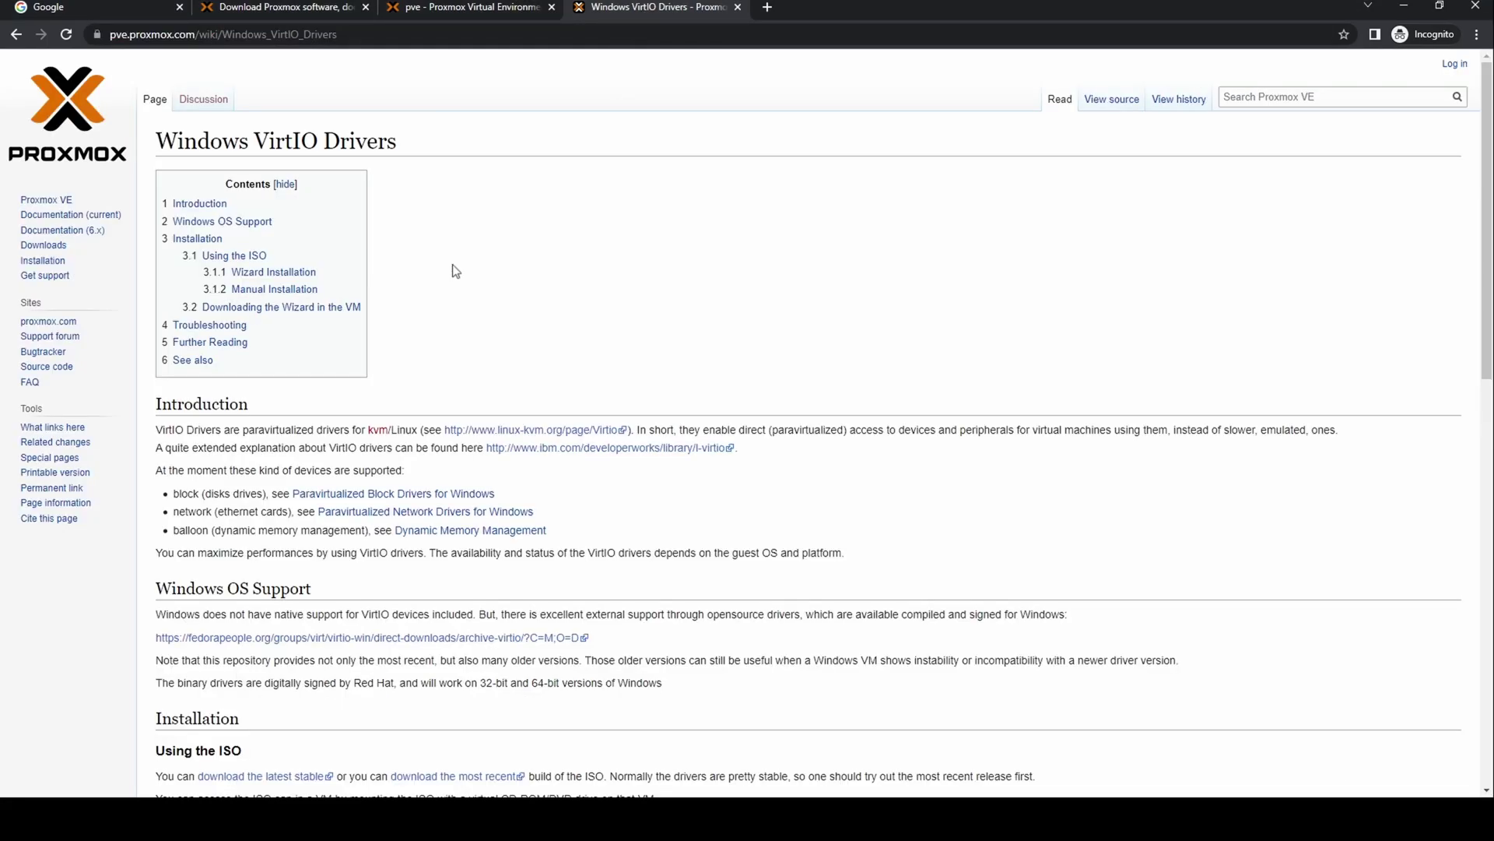
{"action": "left_click", "coordinate": [283, 777]}
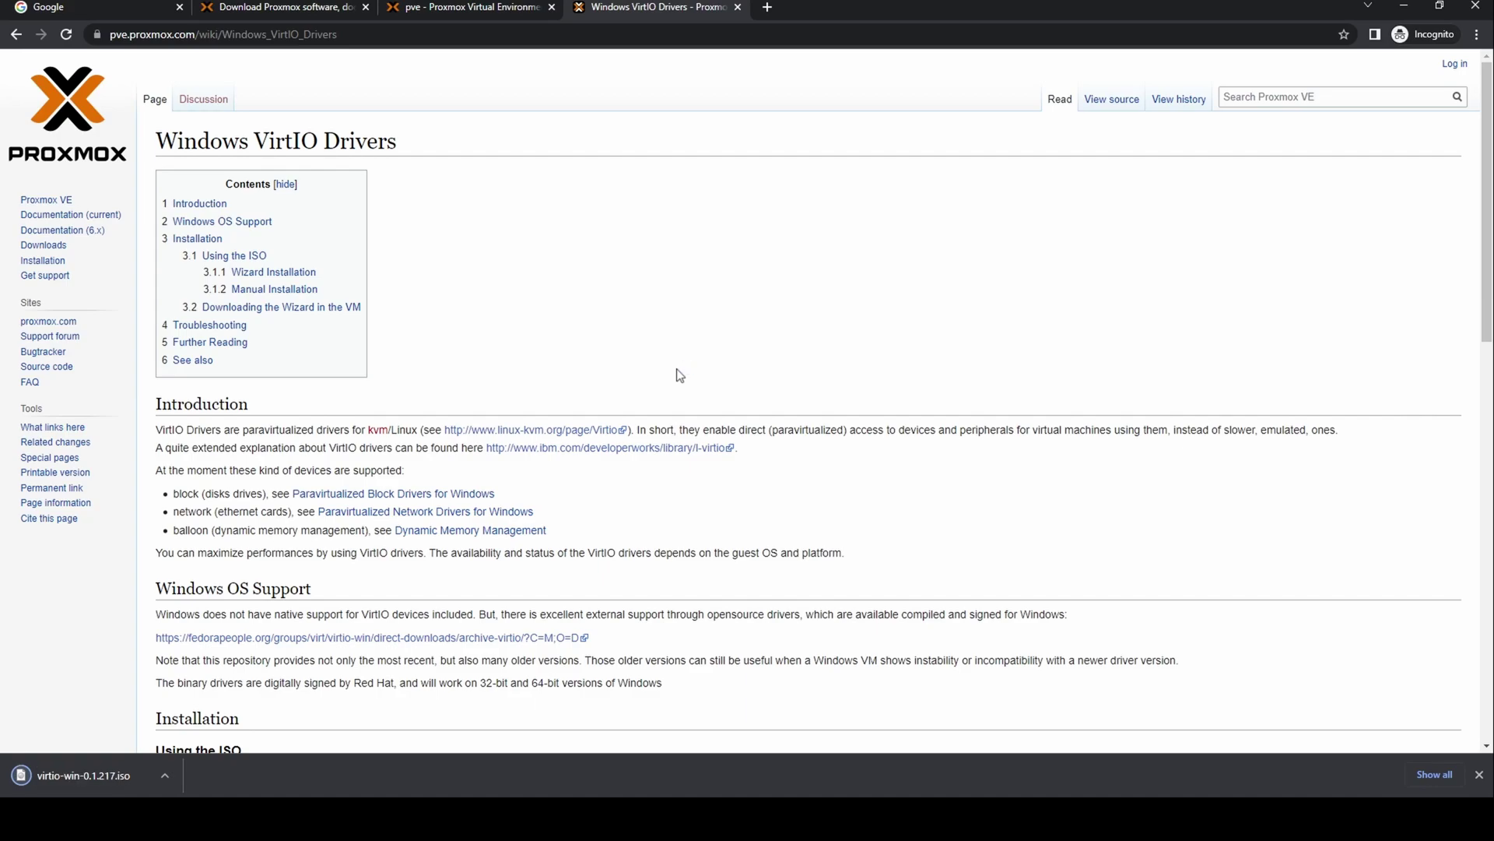
{"action": "left_click", "coordinate": [1478, 775]}
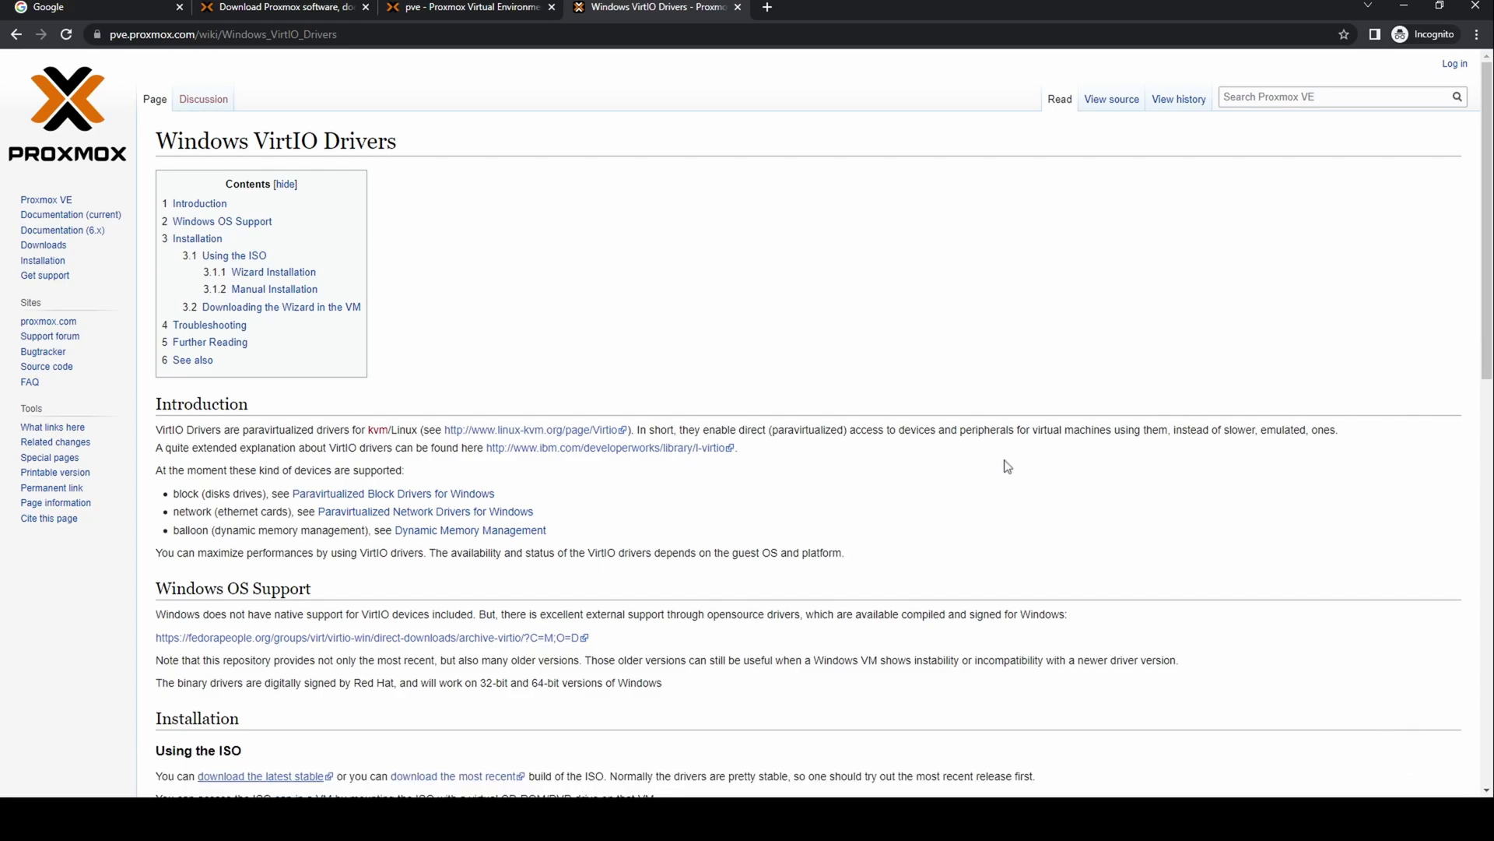
Step: Upload virtio-win-0.1.217.iso to the ISO images of the local storage on node pve, and close the task viewer
{"action": "left_click", "coordinate": [456, 14]}
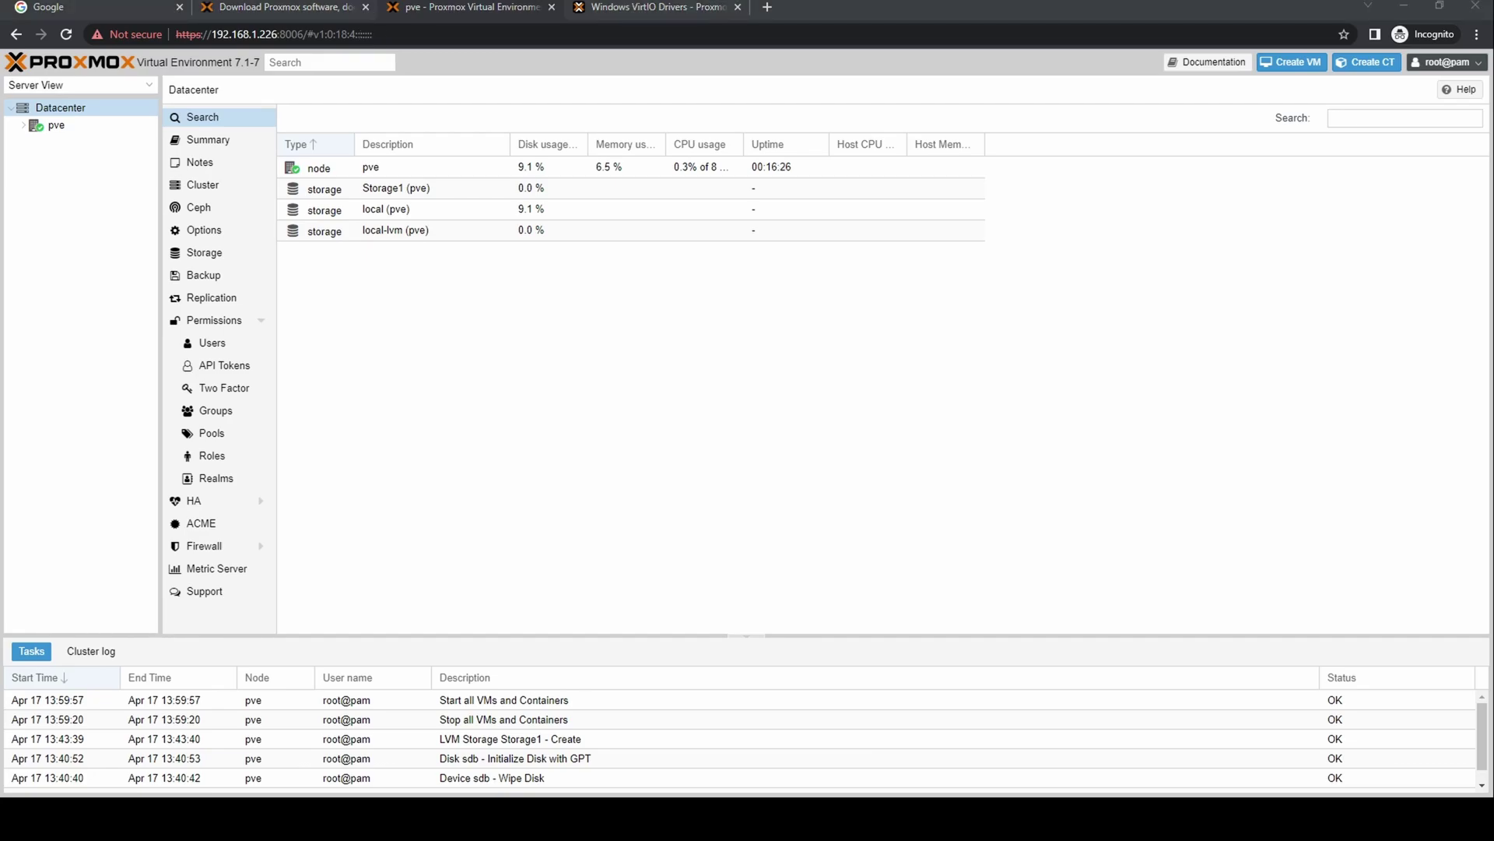
{"action": "left_click", "coordinate": [53, 125]}
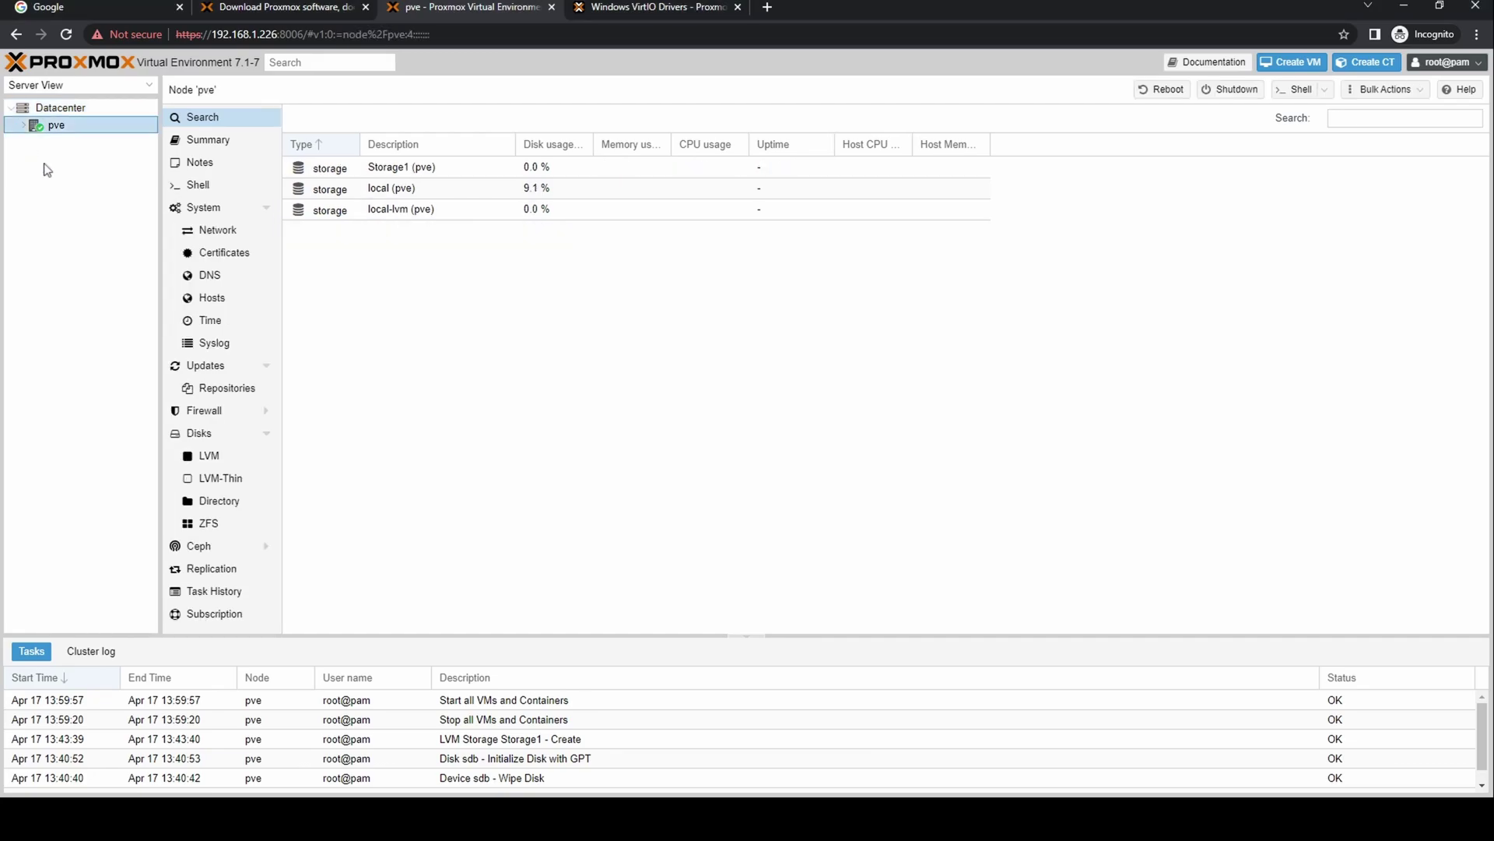
{"action": "left_click", "coordinate": [11, 113]}
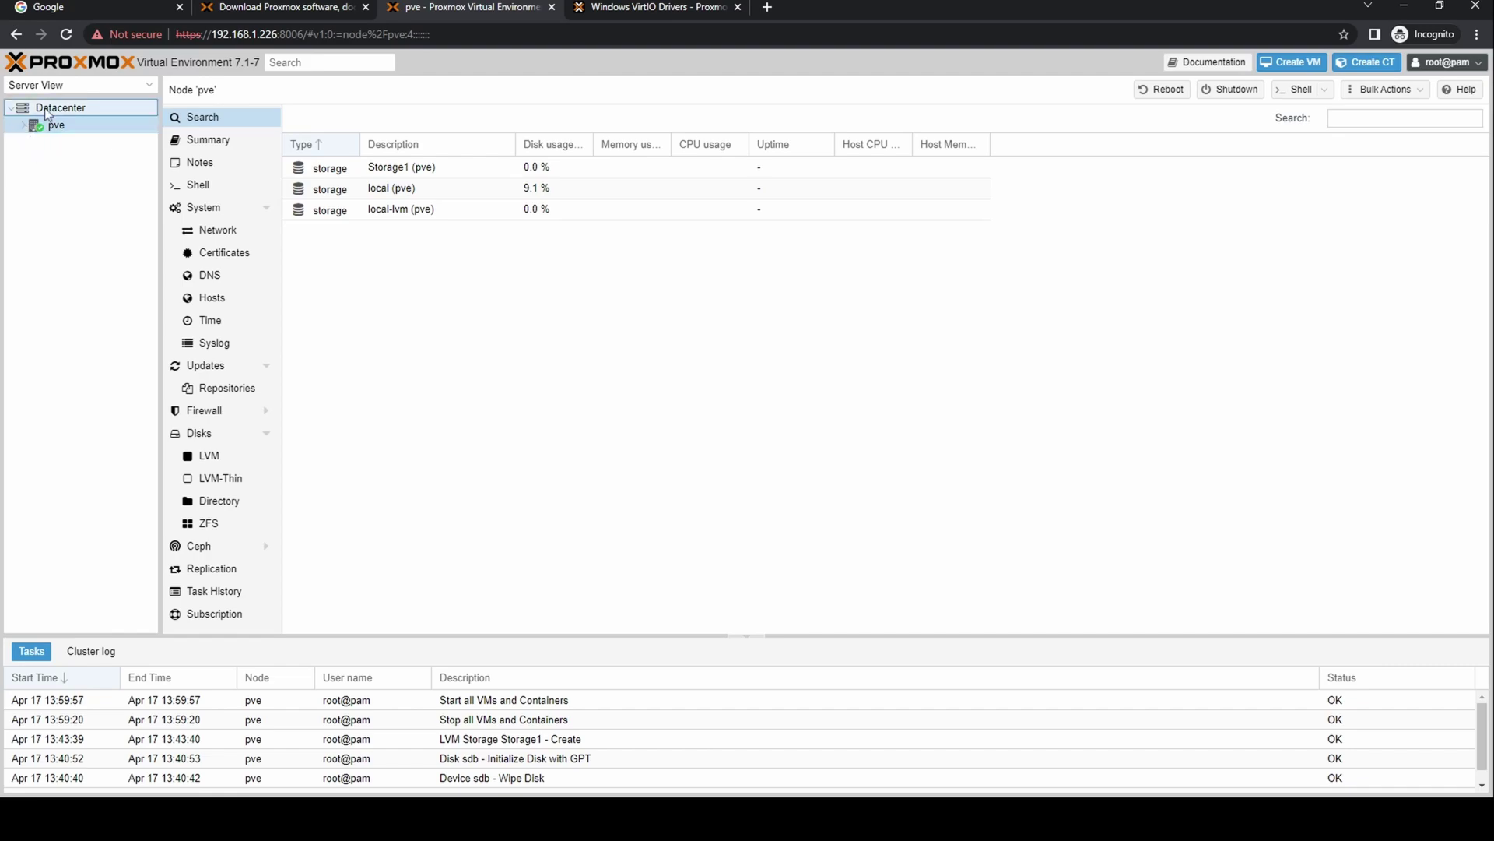
{"action": "left_click", "coordinate": [23, 125]}
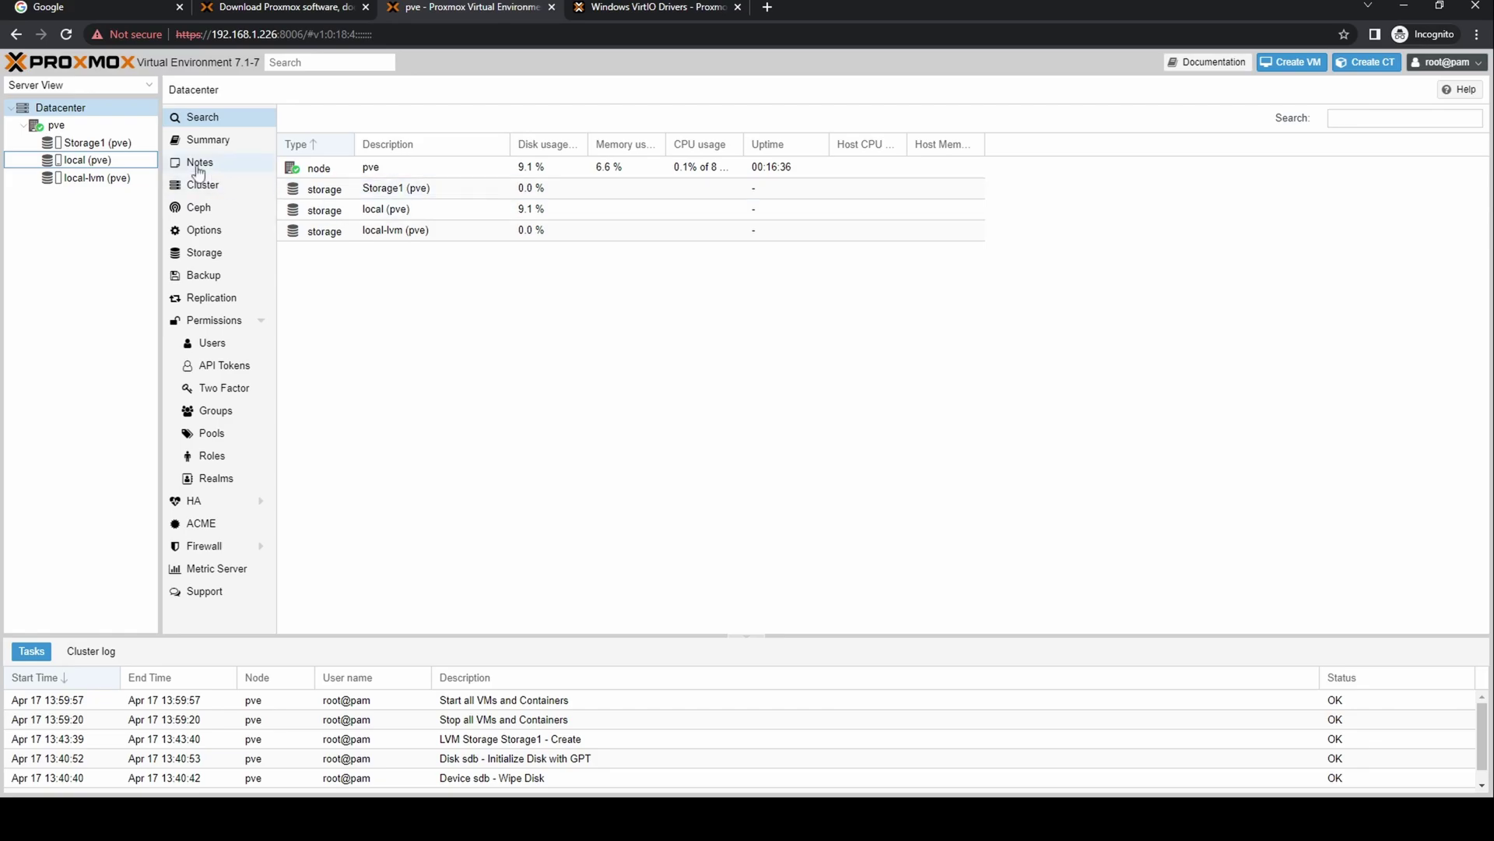
{"action": "left_click", "coordinate": [51, 160]}
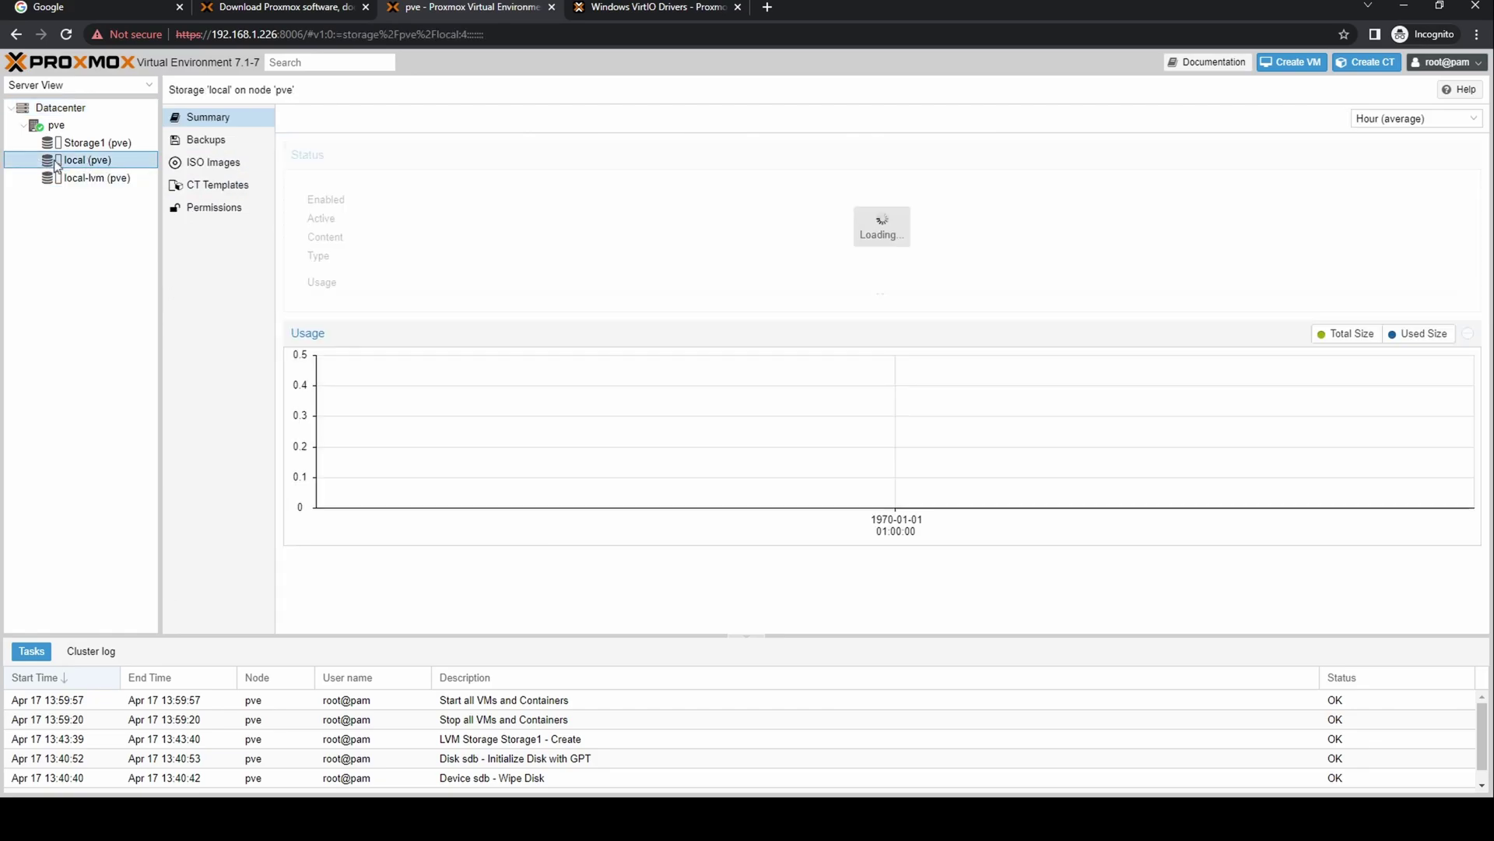
{"action": "left_click", "coordinate": [209, 163]}
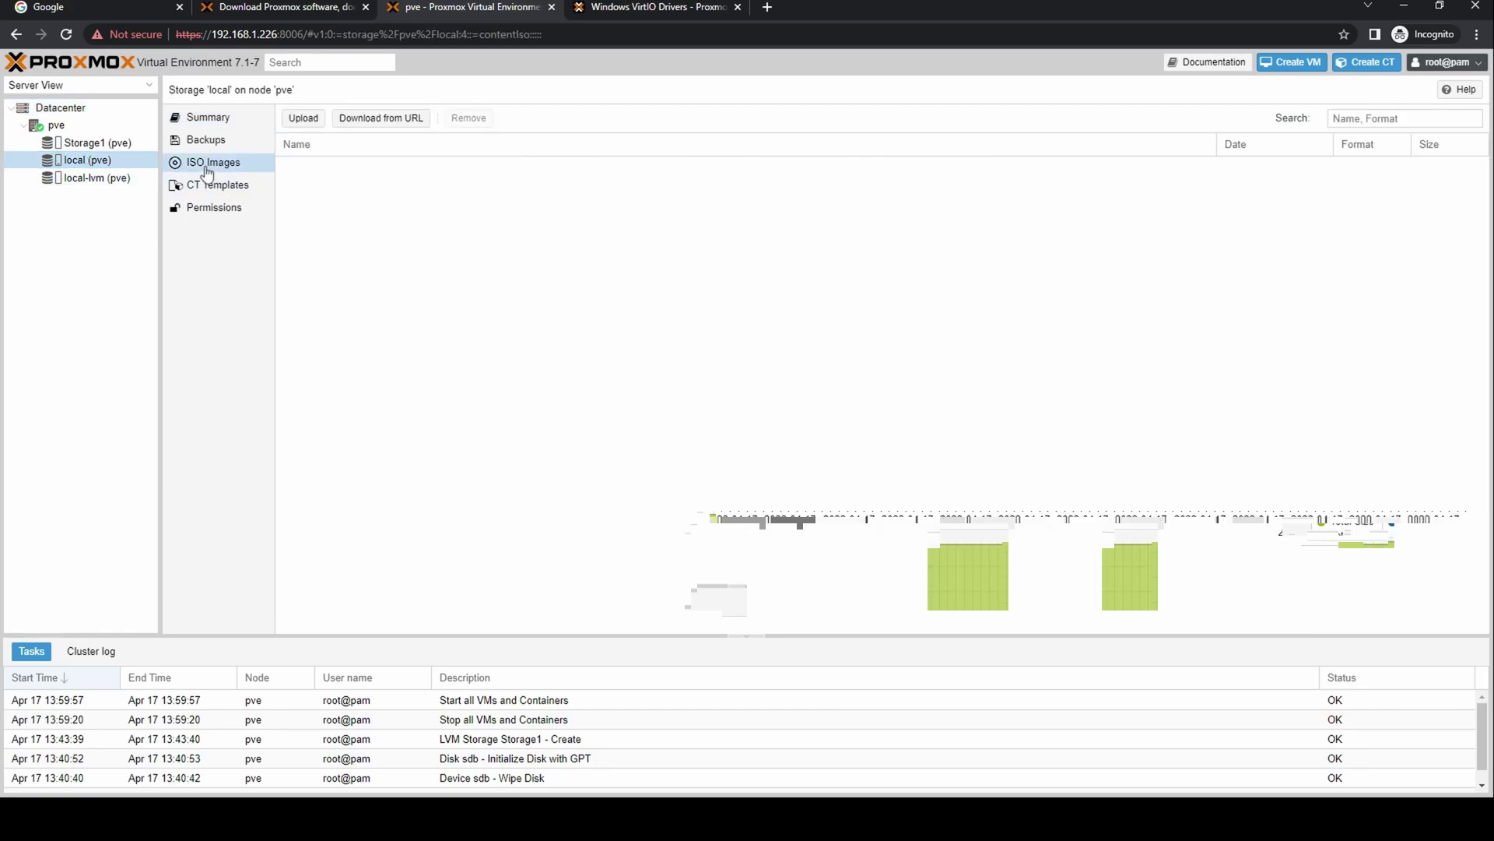
{"action": "left_click", "coordinate": [303, 120]}
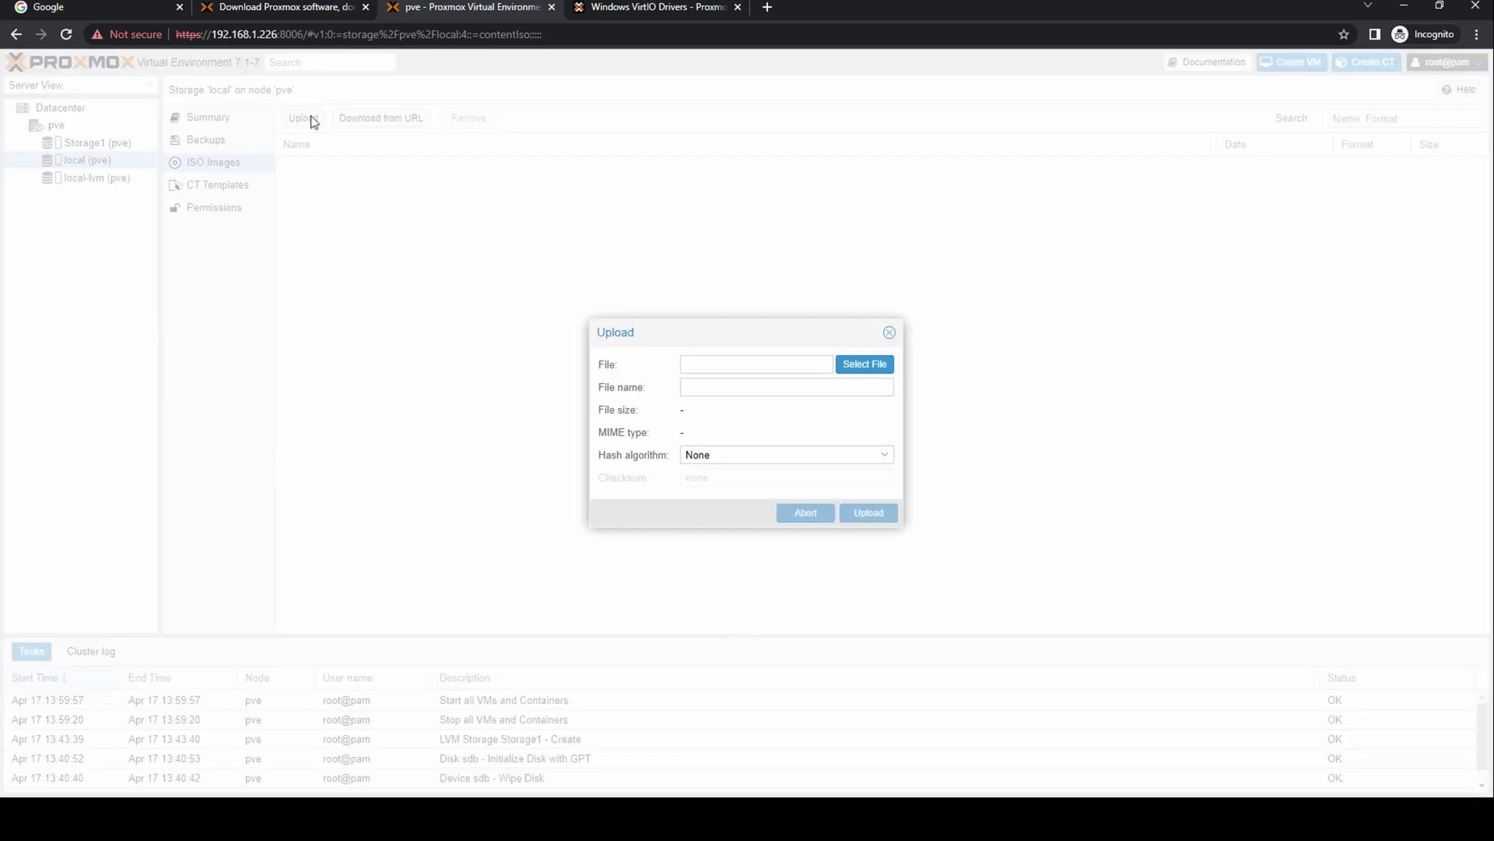
{"action": "left_click", "coordinate": [871, 365]}
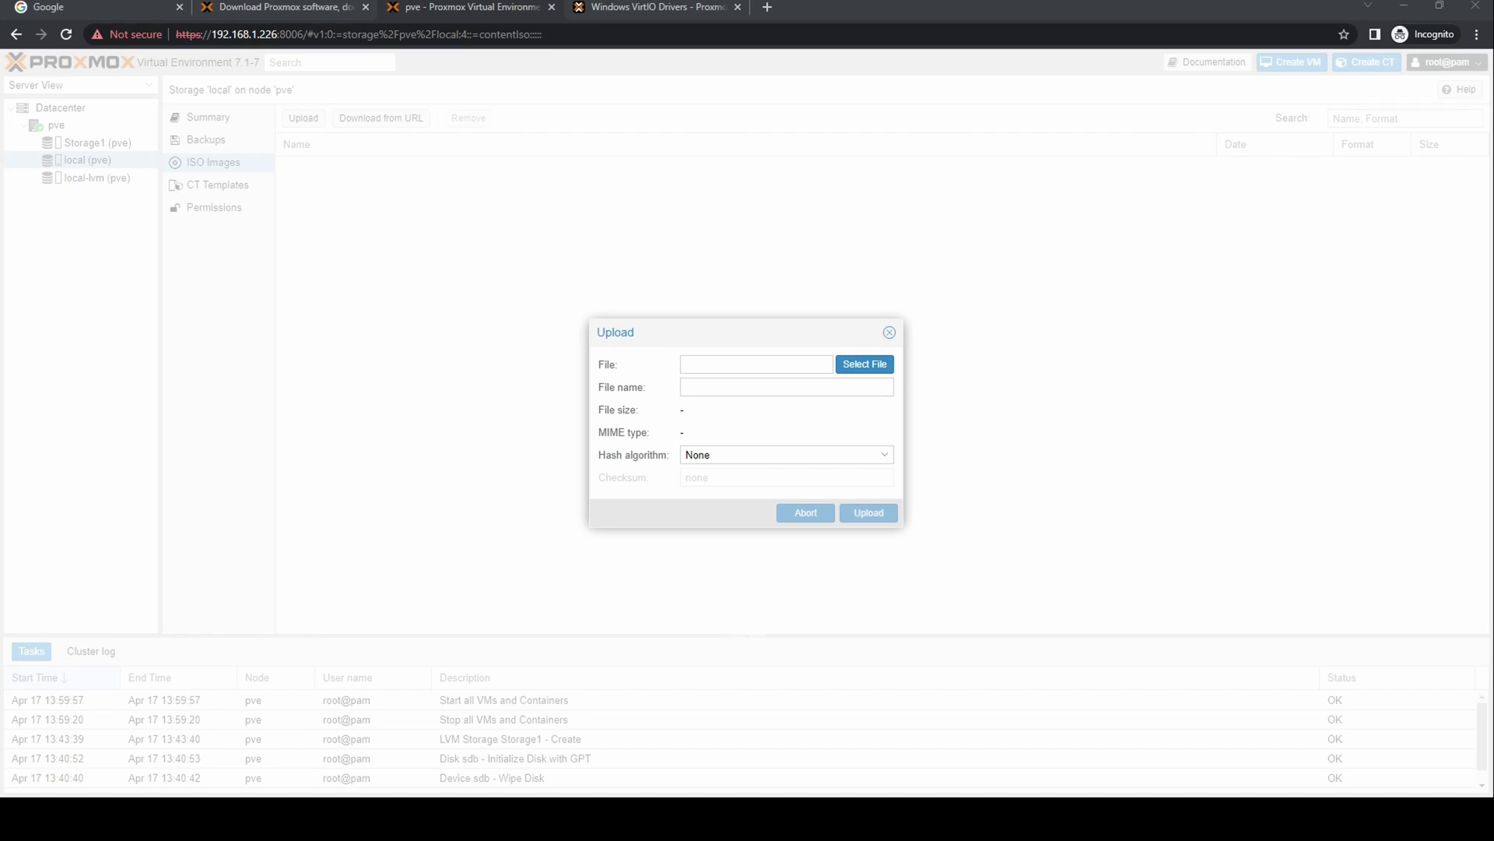
{"action": "double_click", "coordinate": [627, 394]}
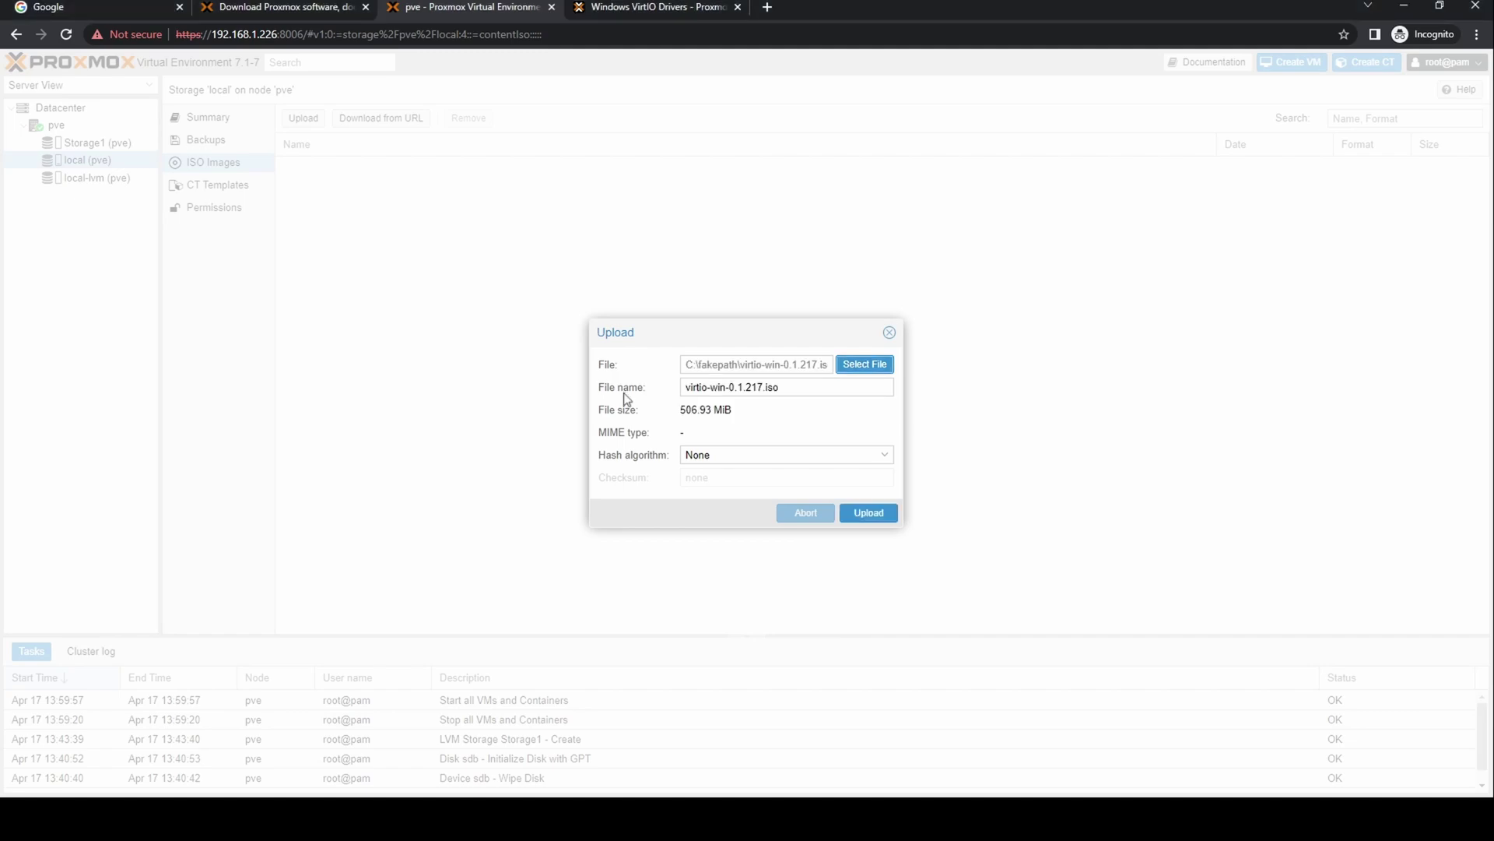
{"action": "left_click", "coordinate": [869, 513]}
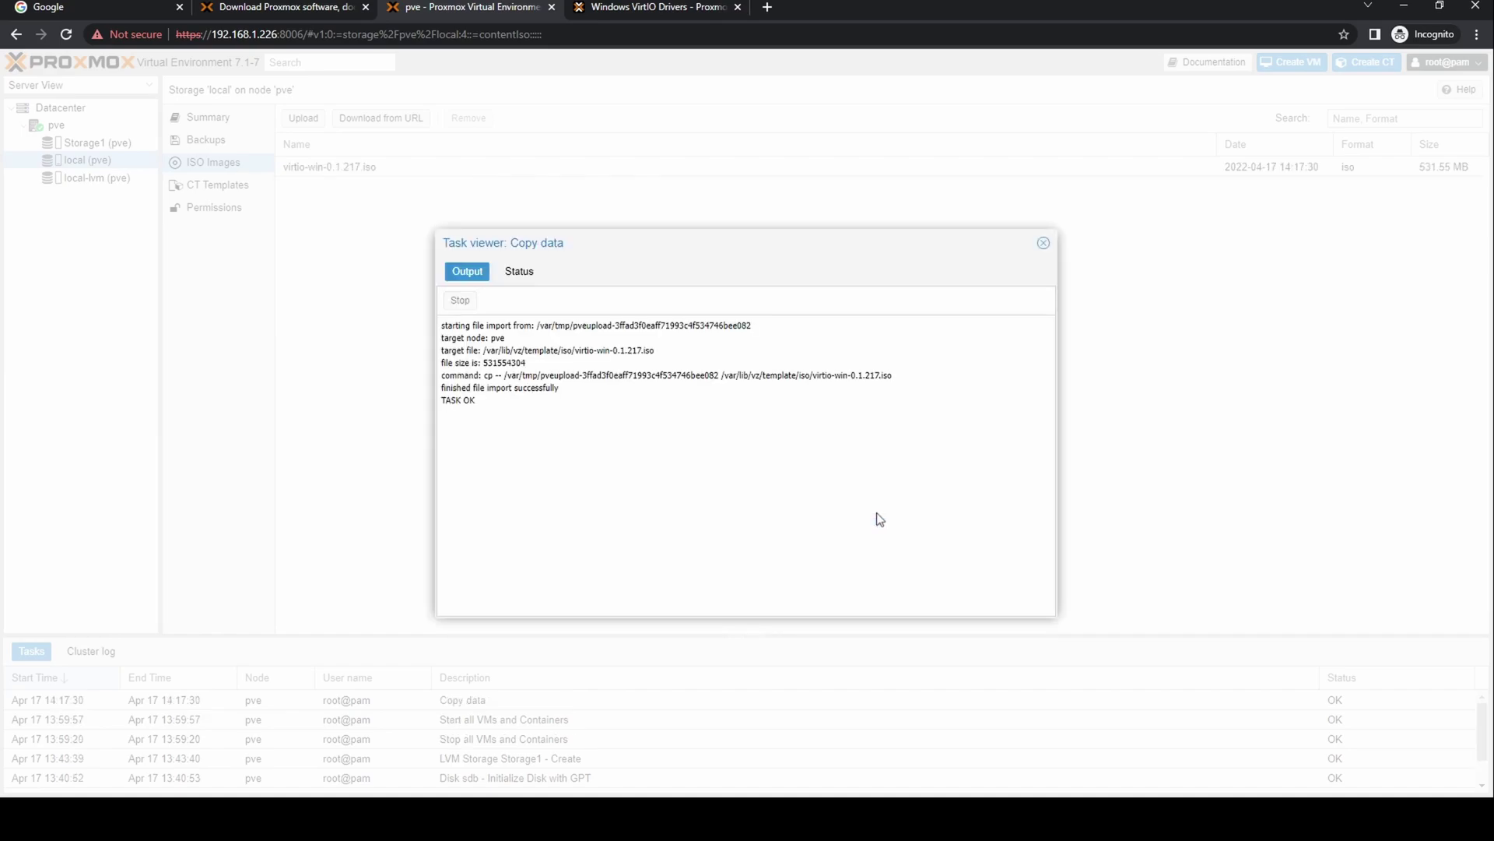
{"action": "left_click", "coordinate": [1043, 246]}
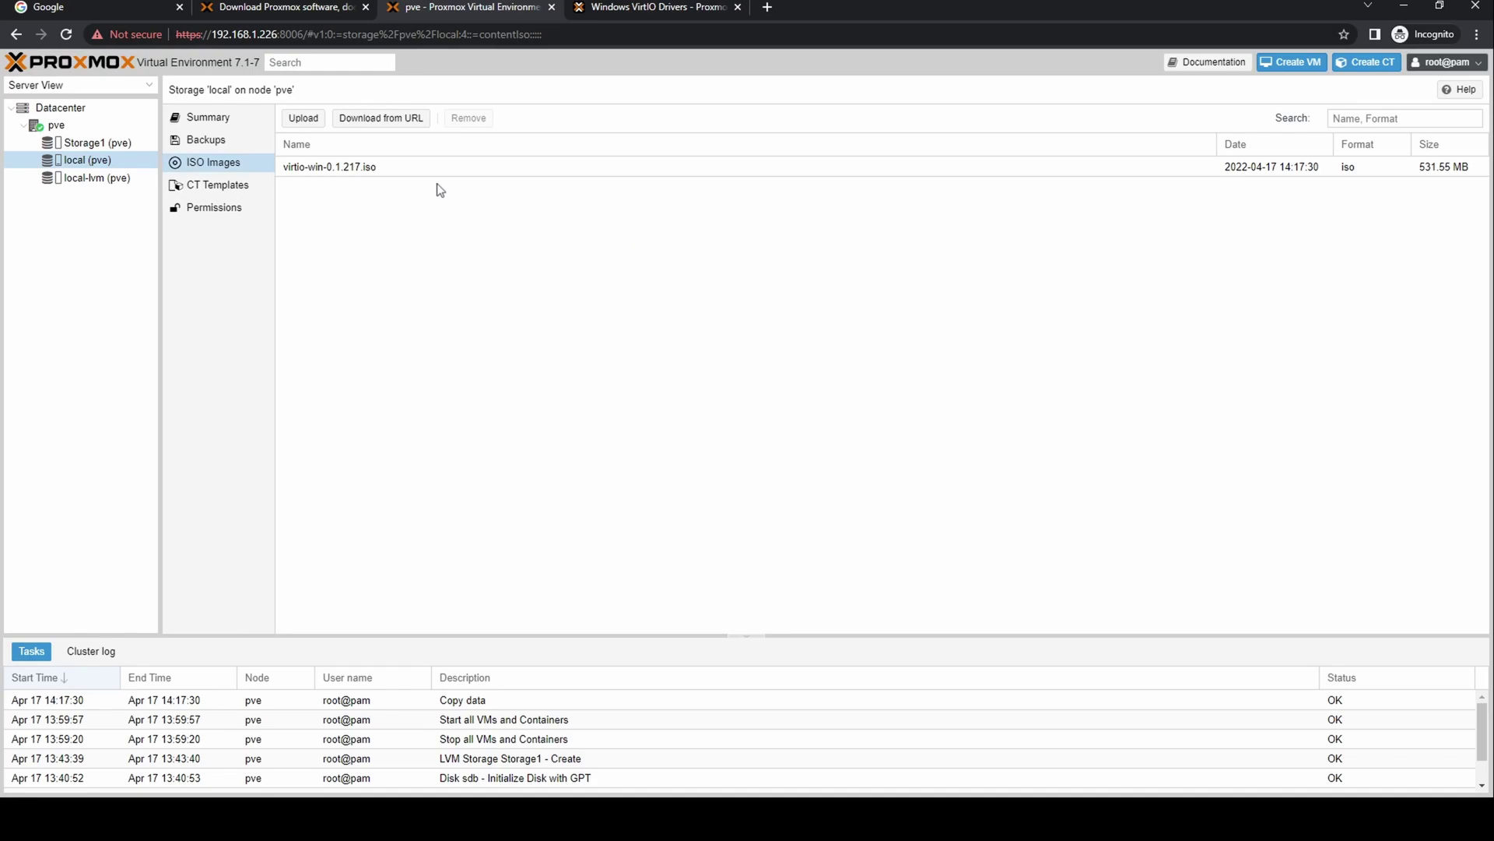
Step: Collapse the pve node and review the Datacenter's summary and cluster log
{"action": "left_click", "coordinate": [24, 125]}
{"action": "left_click", "coordinate": [43, 107]}
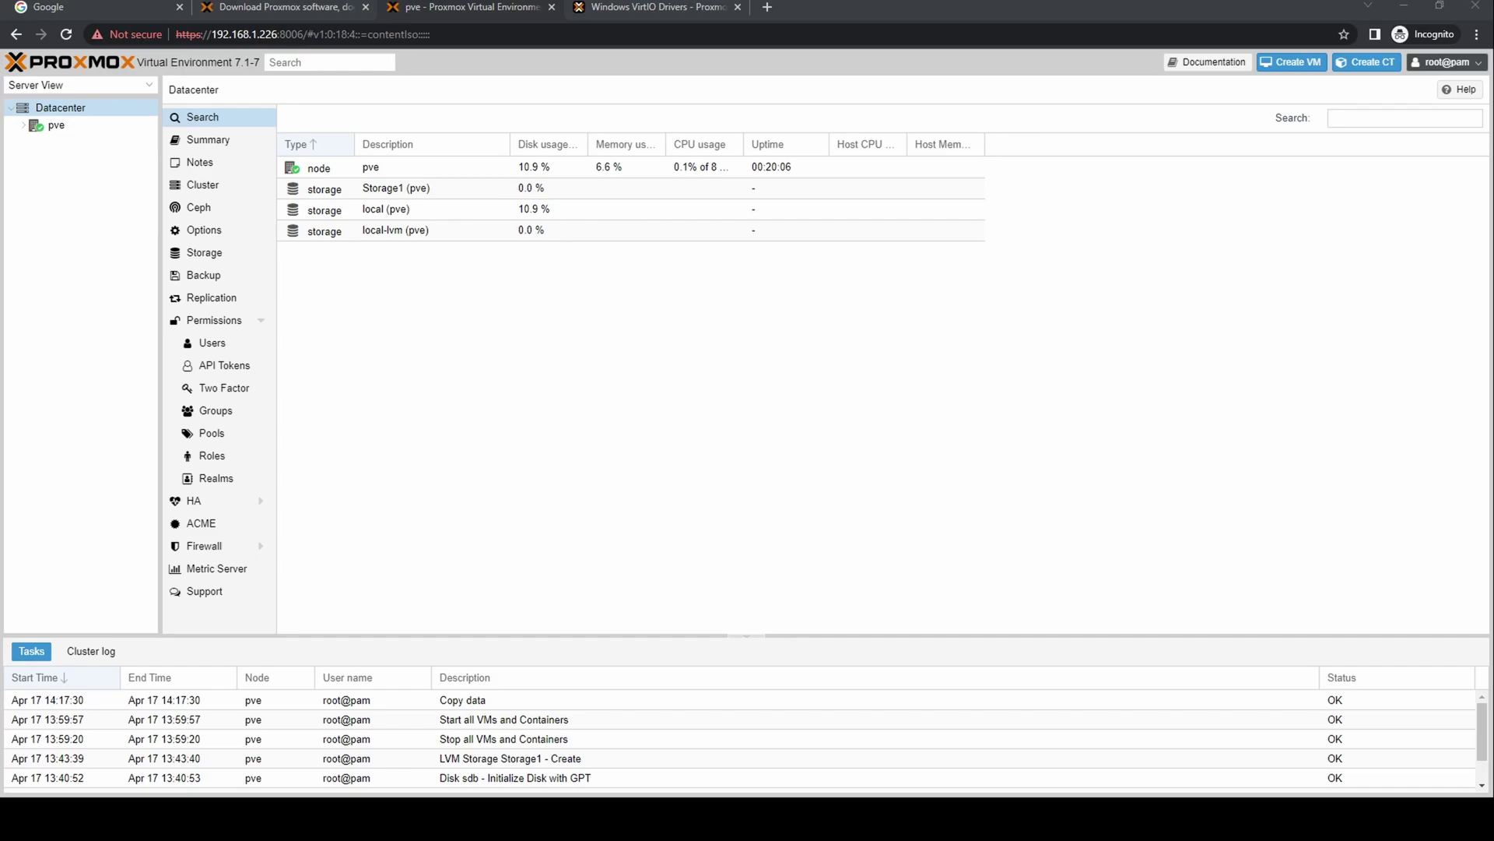
{"action": "left_click", "coordinate": [207, 144]}
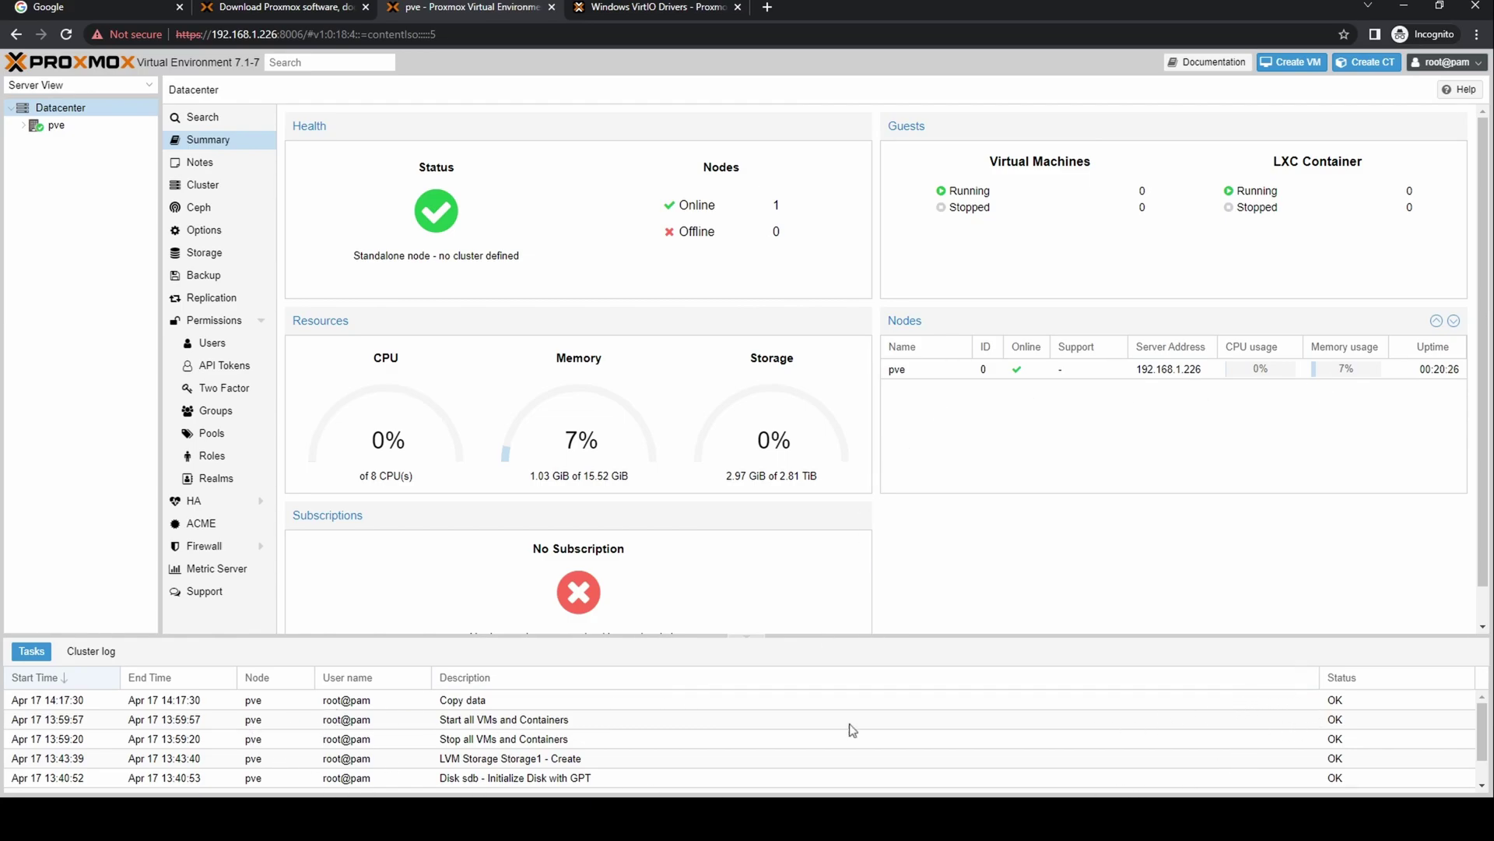
{"action": "left_click", "coordinate": [76, 654]}
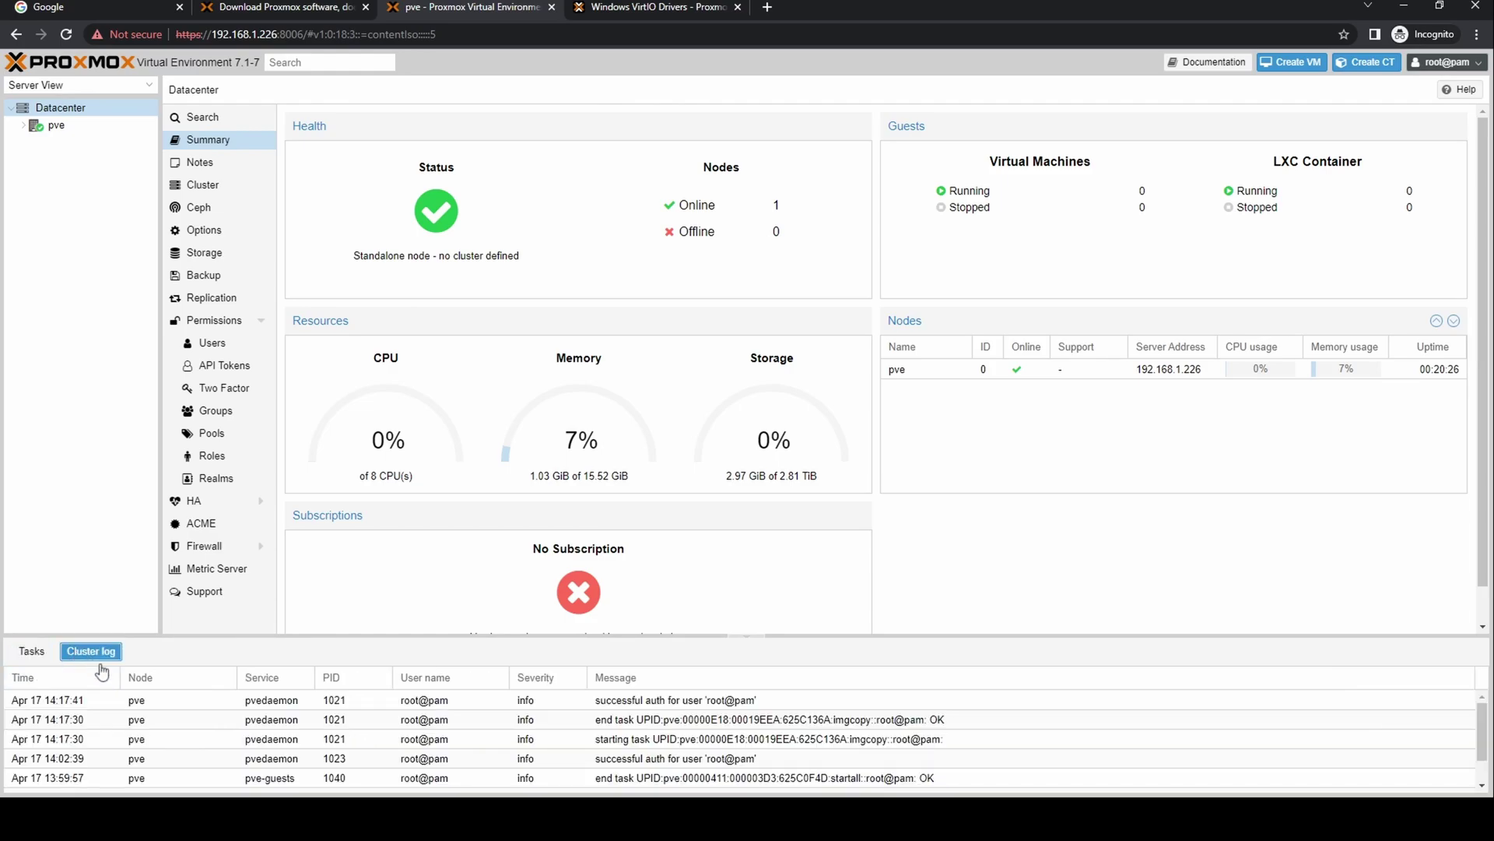
Step: Switch the log back to the task list and review the summary of node pve
{"action": "left_click", "coordinate": [23, 656]}
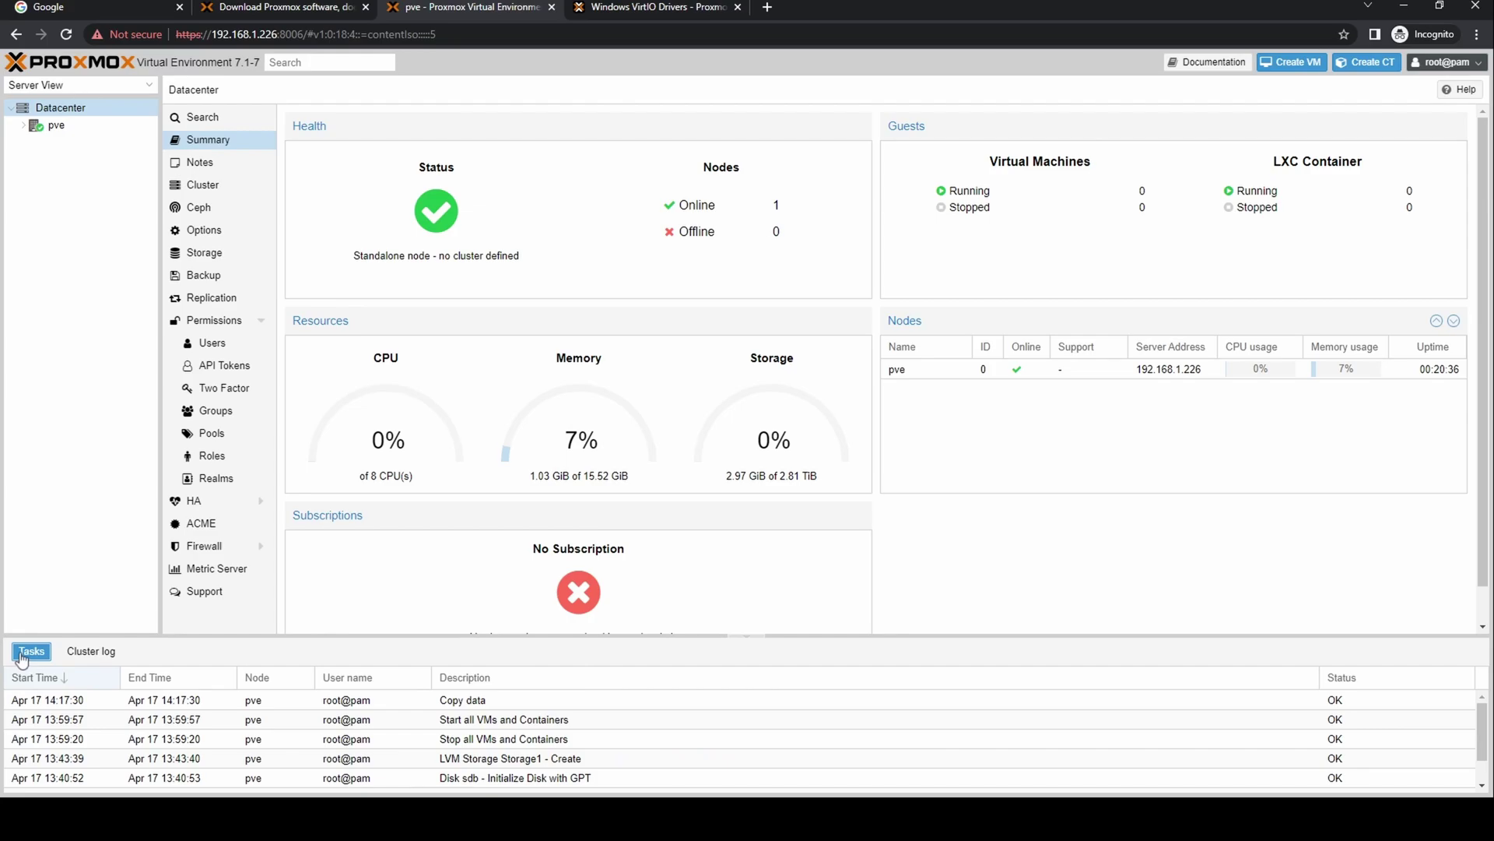
{"action": "left_click", "coordinate": [61, 129]}
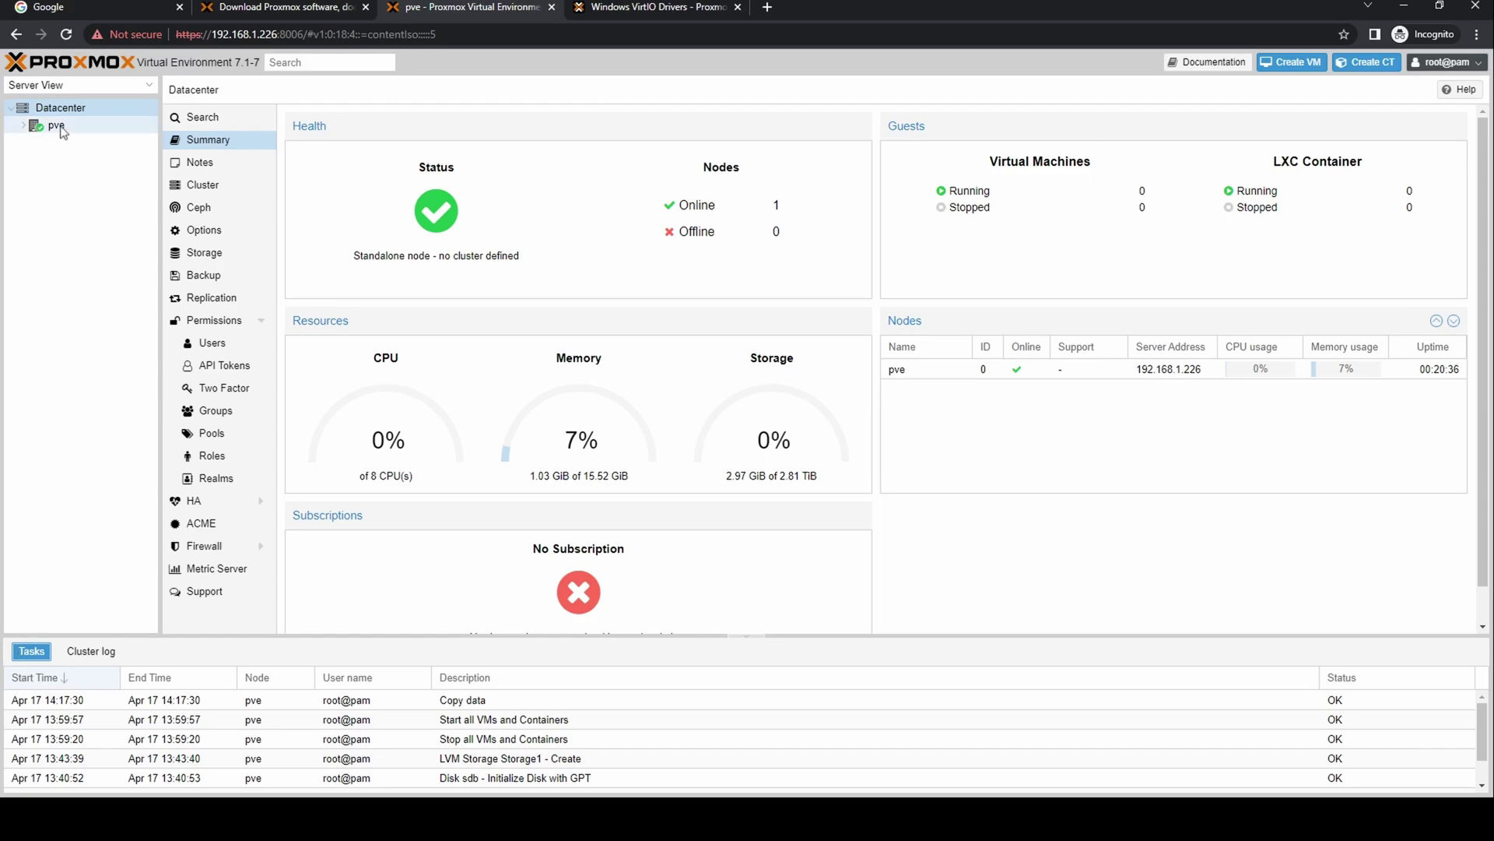
{"action": "left_click", "coordinate": [188, 140]}
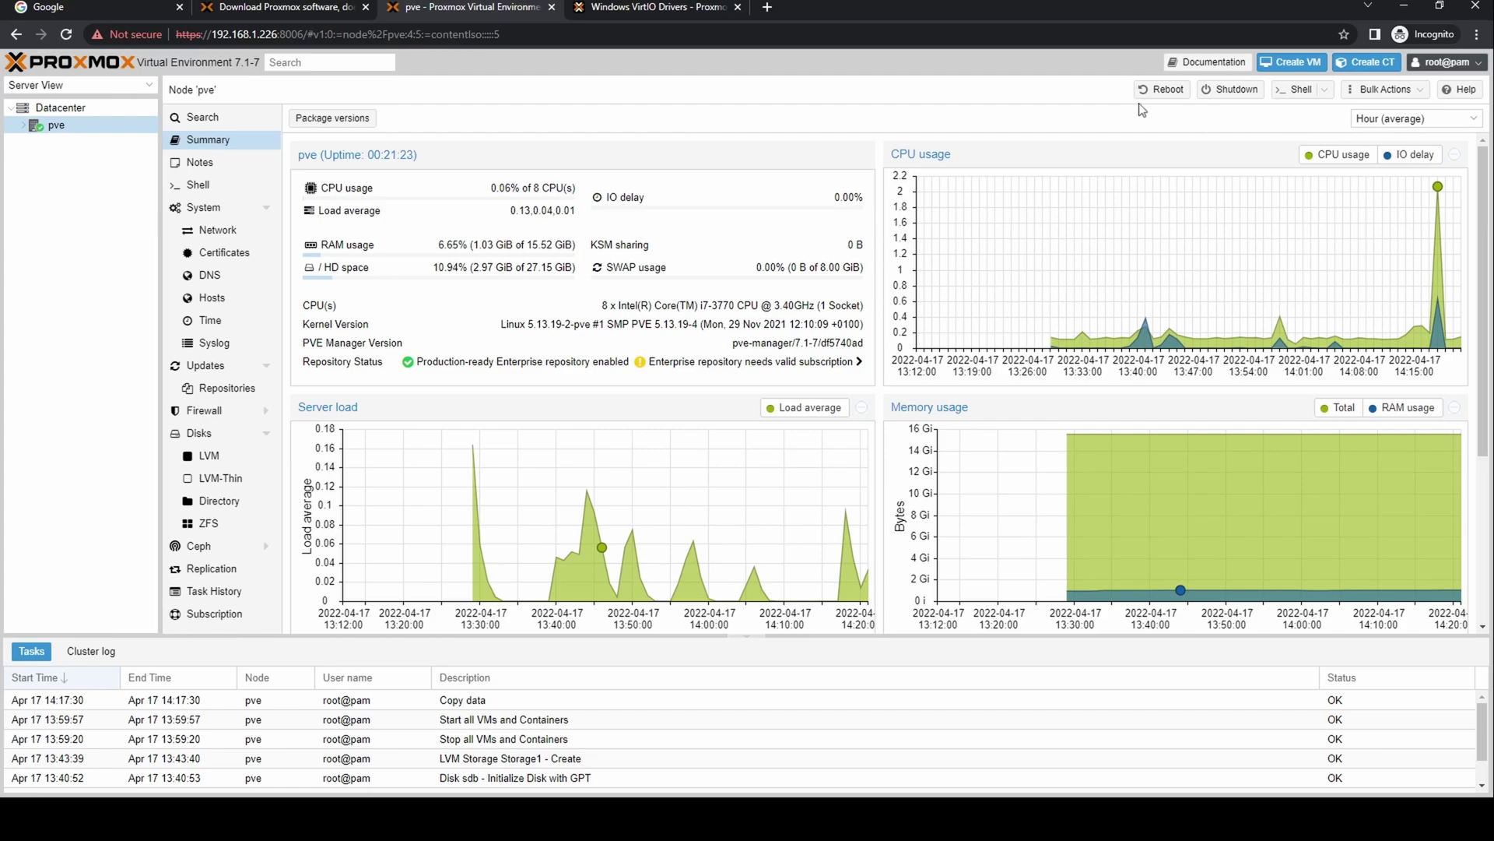
Step: Examine the time-range choices for node pve's usage graphs and its available bulk actions, without changing anything
{"action": "left_click", "coordinate": [1438, 121]}
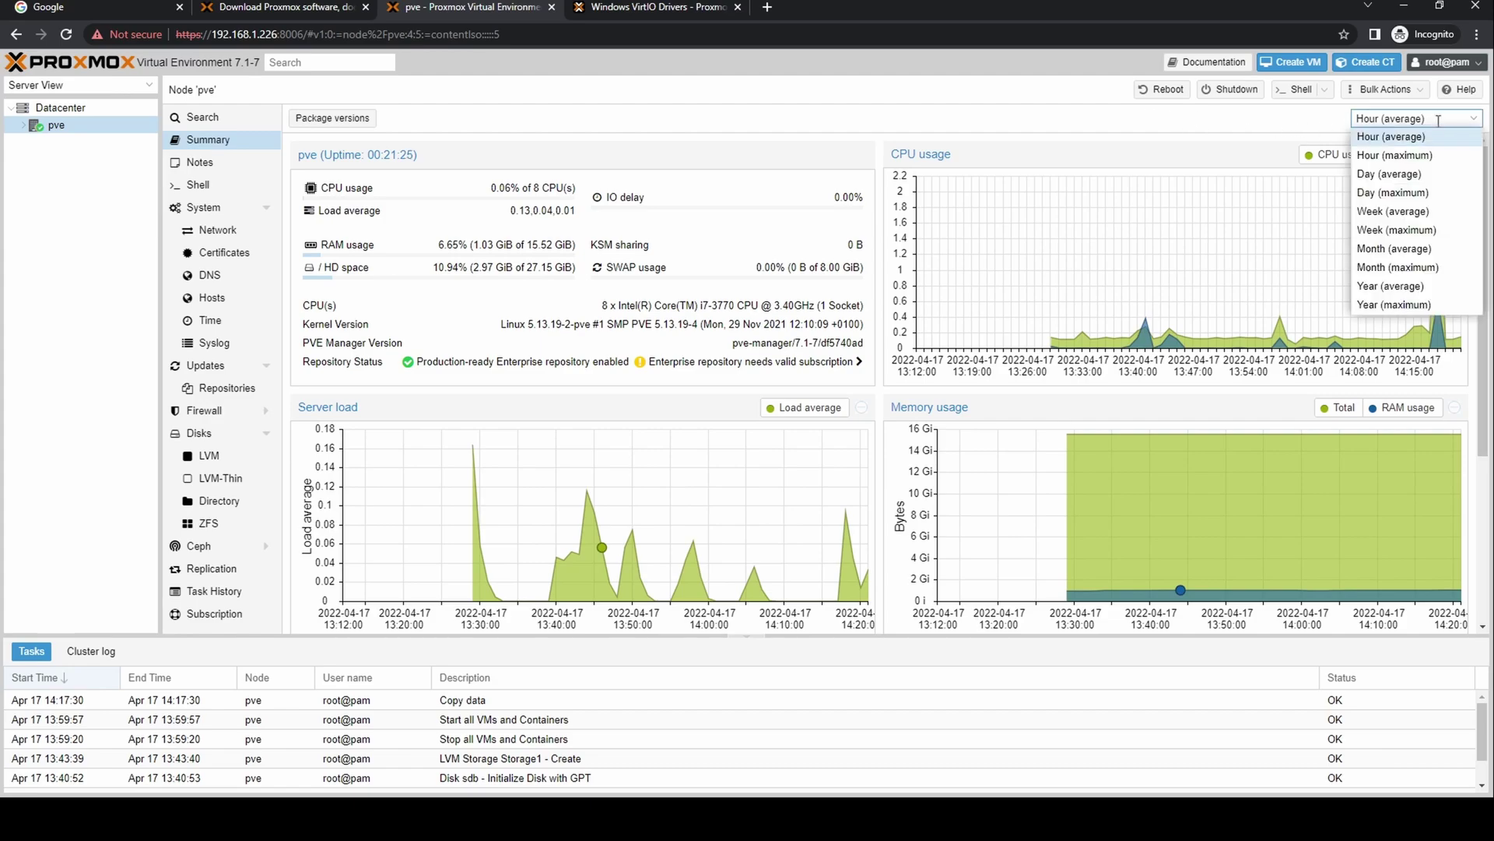
{"action": "left_click", "coordinate": [1214, 126]}
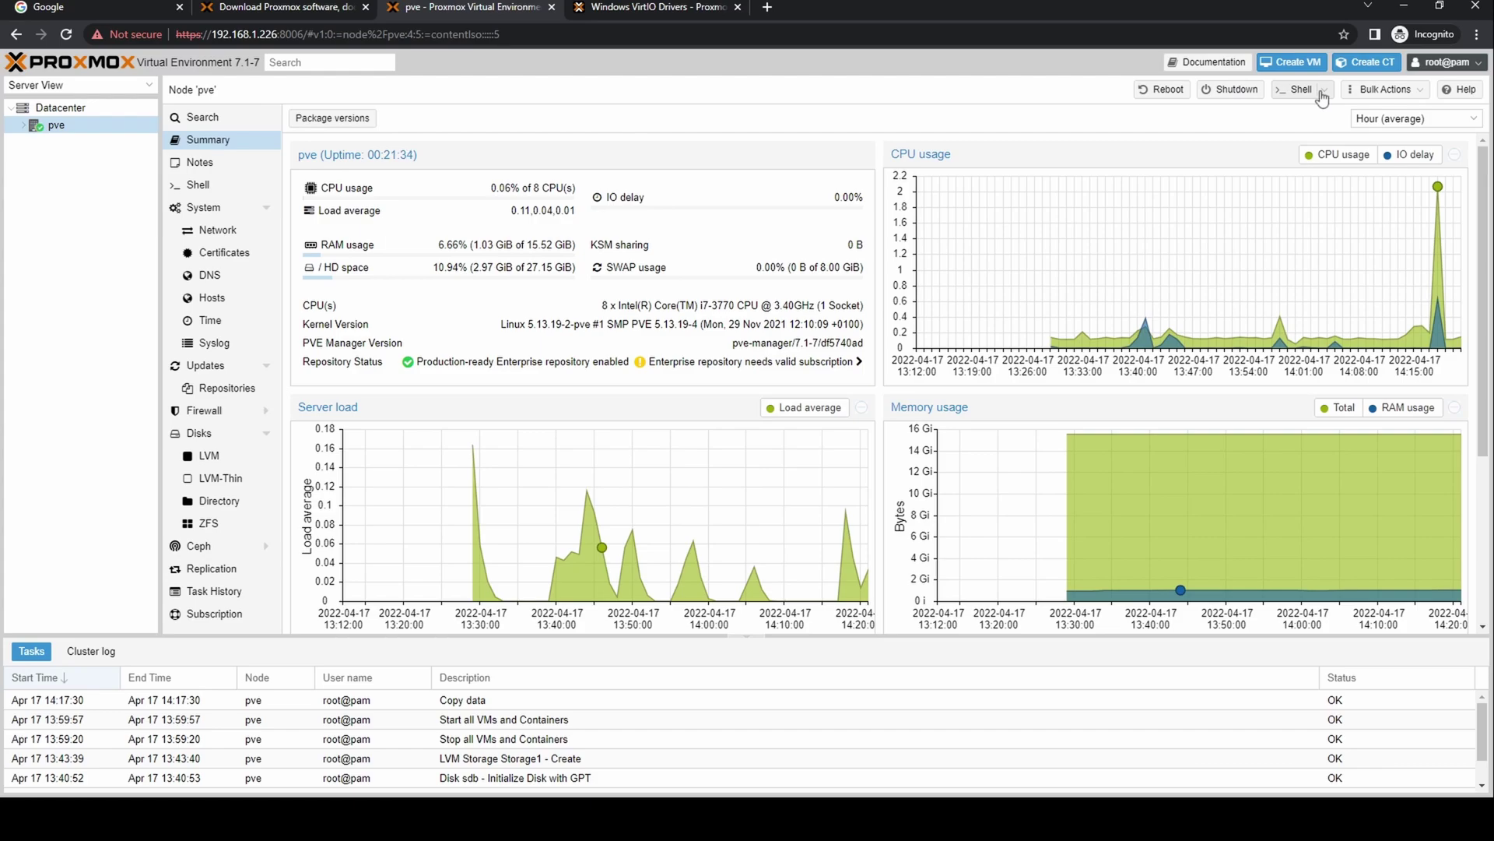
{"action": "left_click", "coordinate": [1421, 91]}
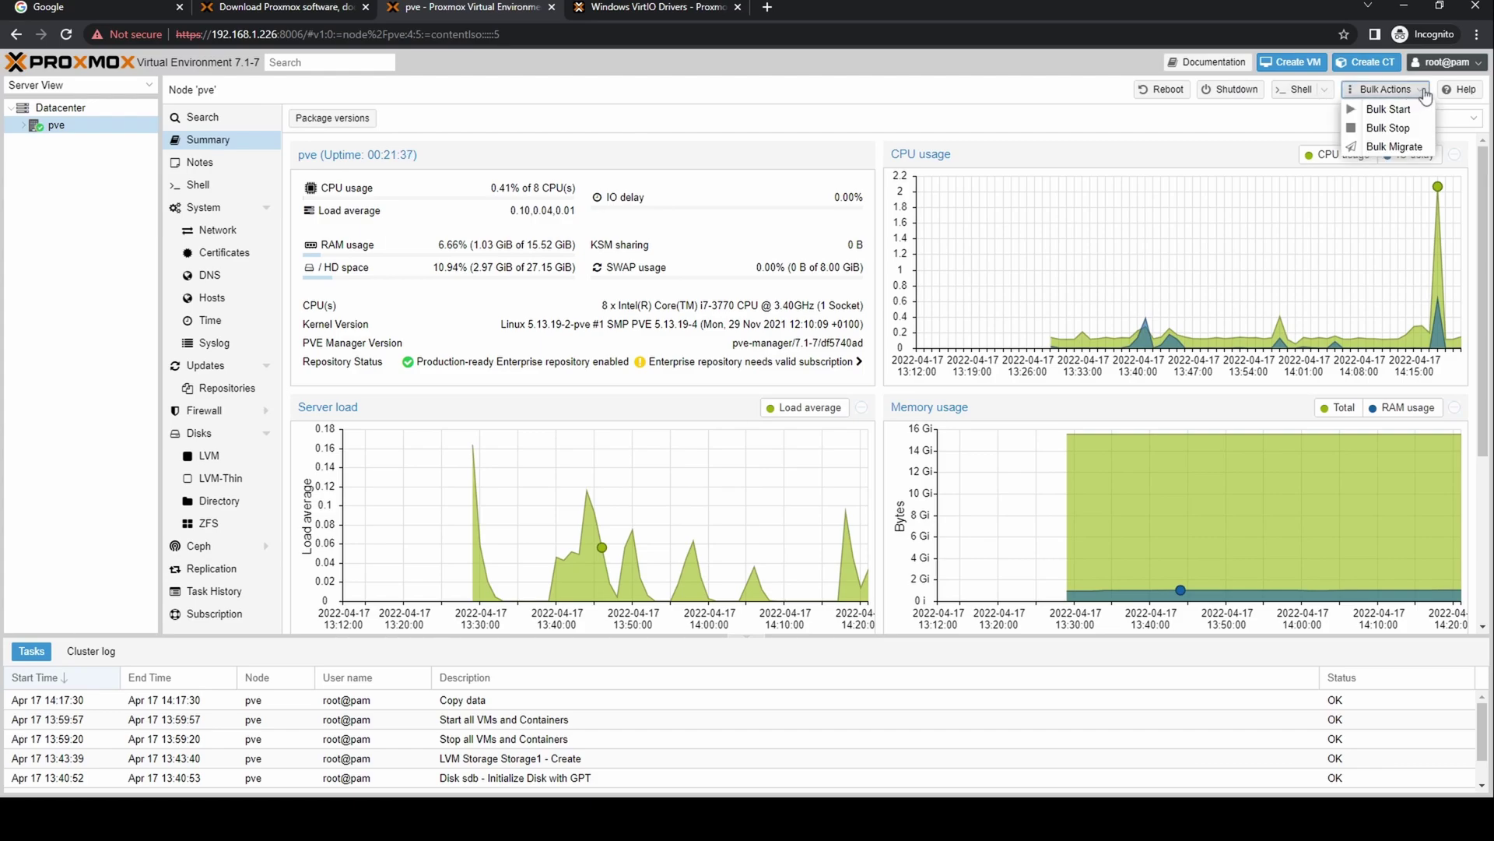
{"action": "left_click", "coordinate": [1424, 93]}
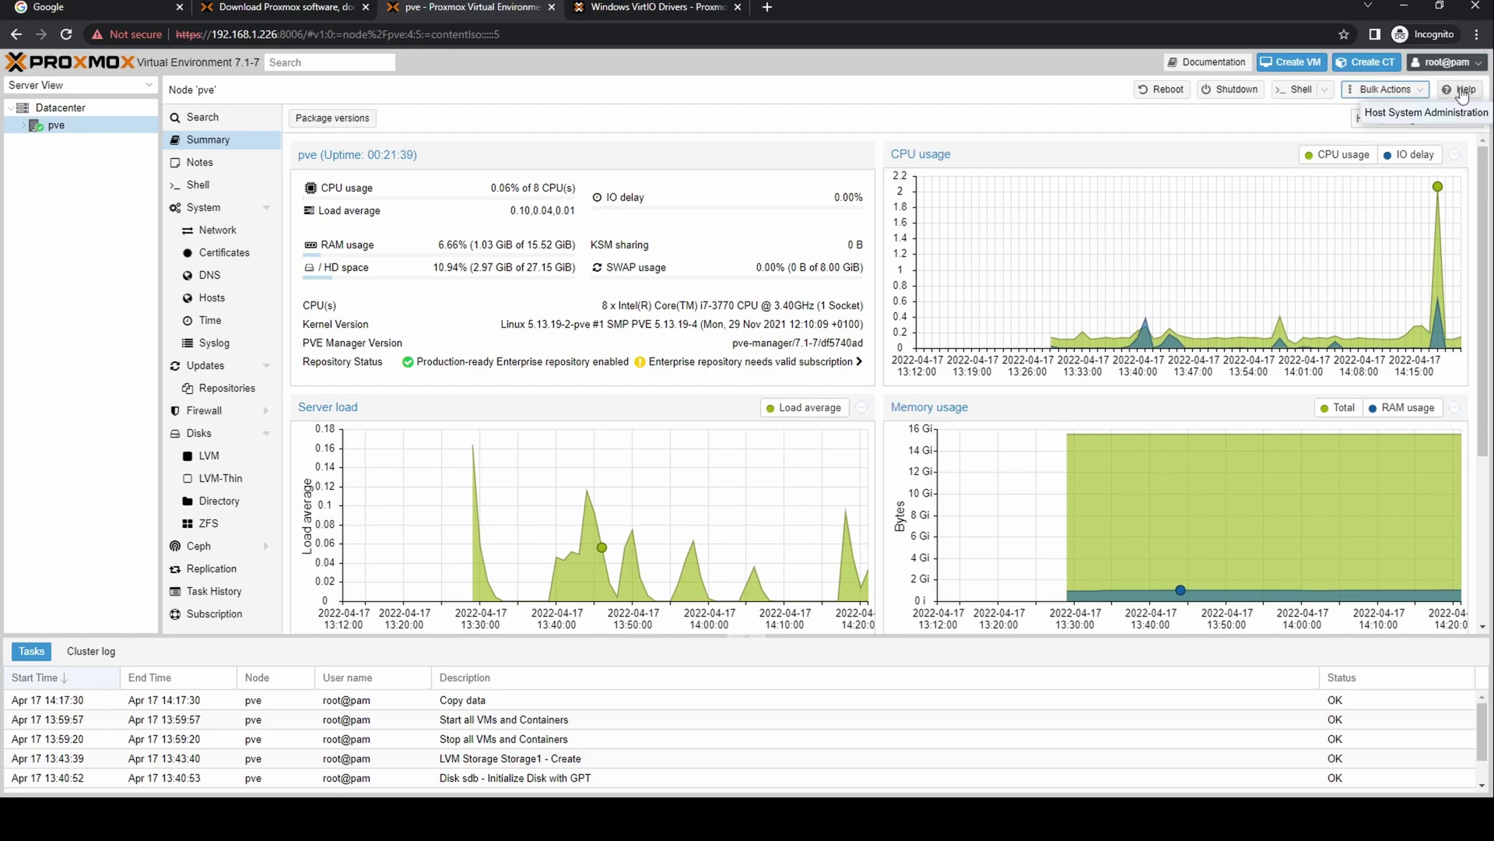